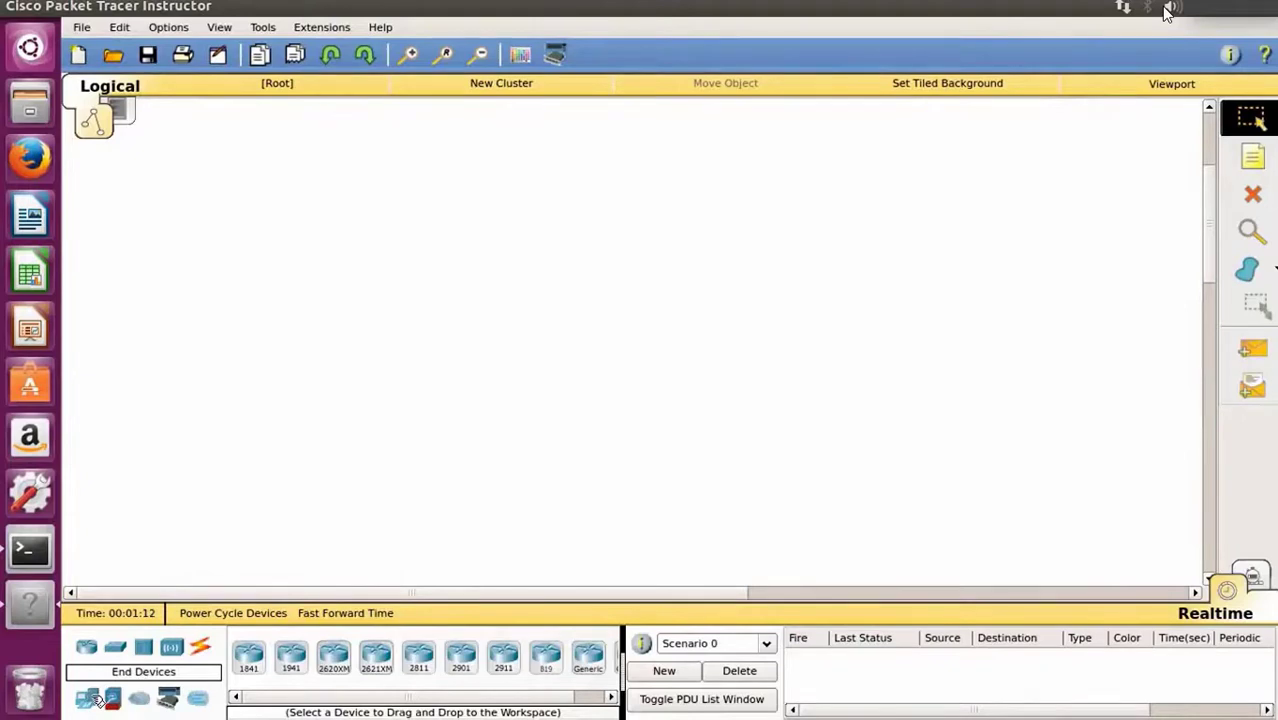
Place four generic PCs in the workspace, two on the west side and two on the east side
left_click_drag(97, 700, 131, 190)
left_click_drag(112, 518, 128, 510)
left_click_drag(645, 348, 905, 226)
left_click_drag(89, 696, 931, 503)
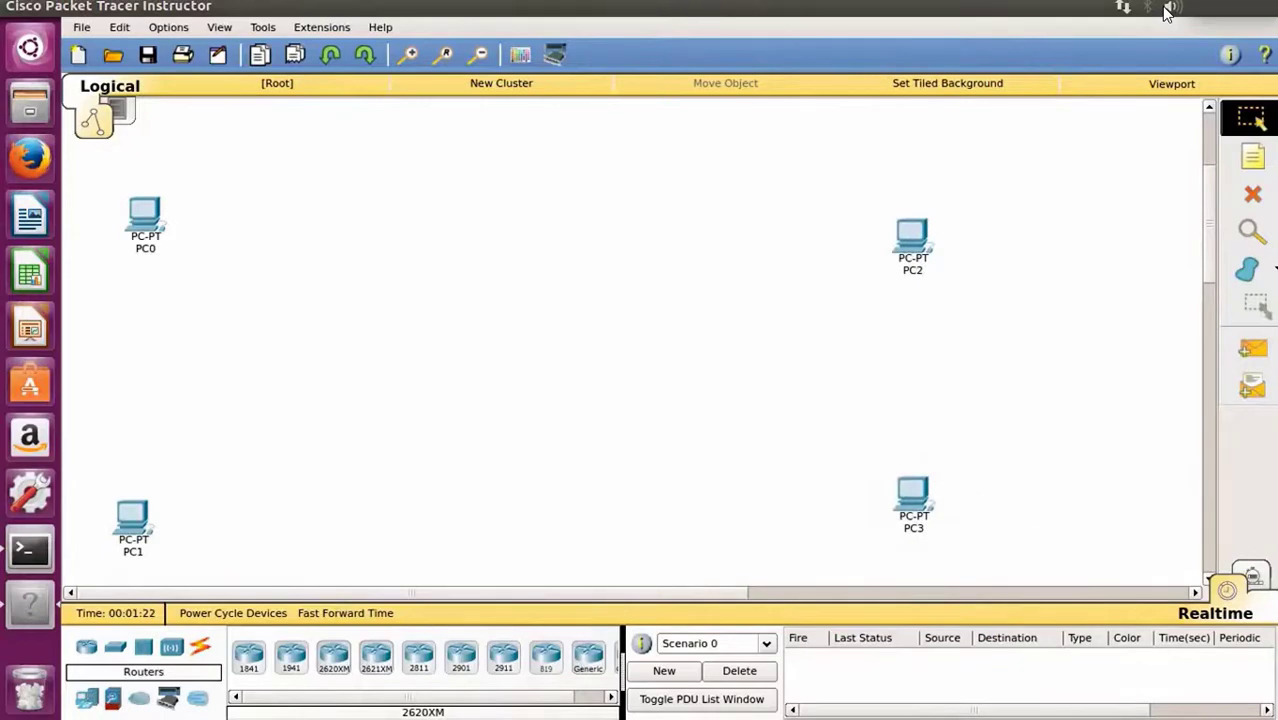
Add two generic Switch-PT switches, one beside each pair of PCs
left_click(116, 648)
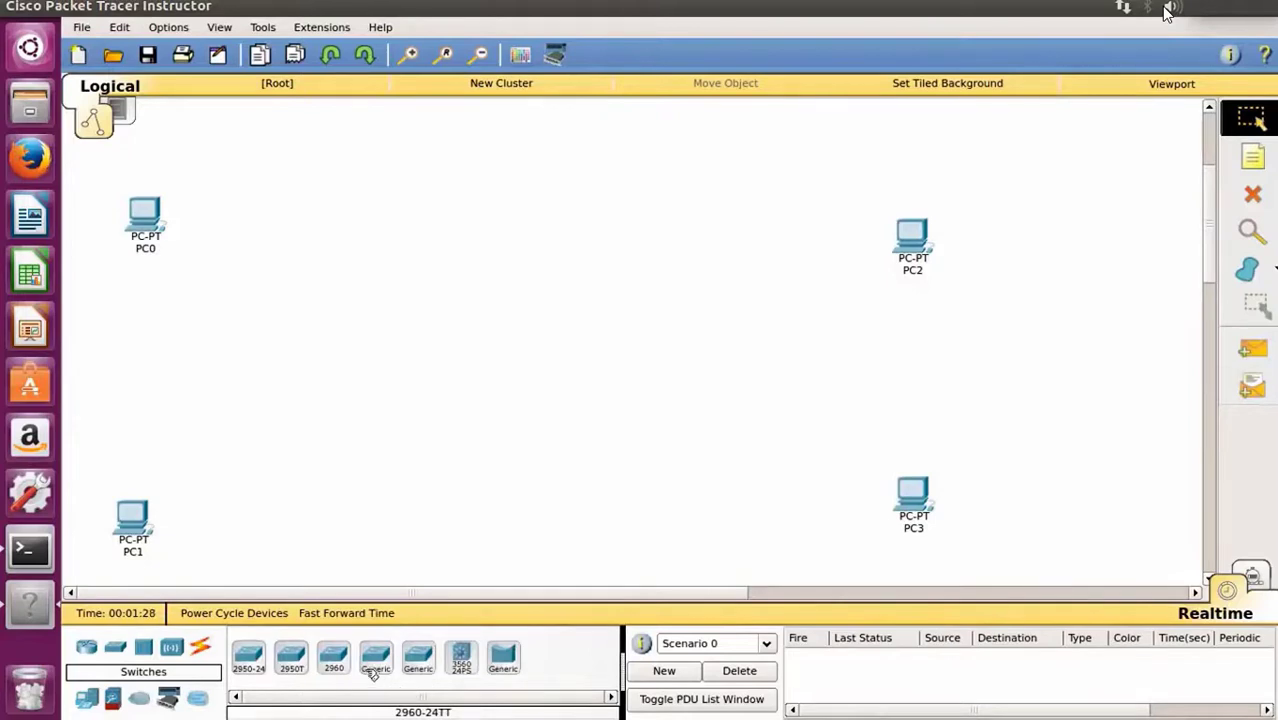
left_click_drag(378, 662, 212, 376)
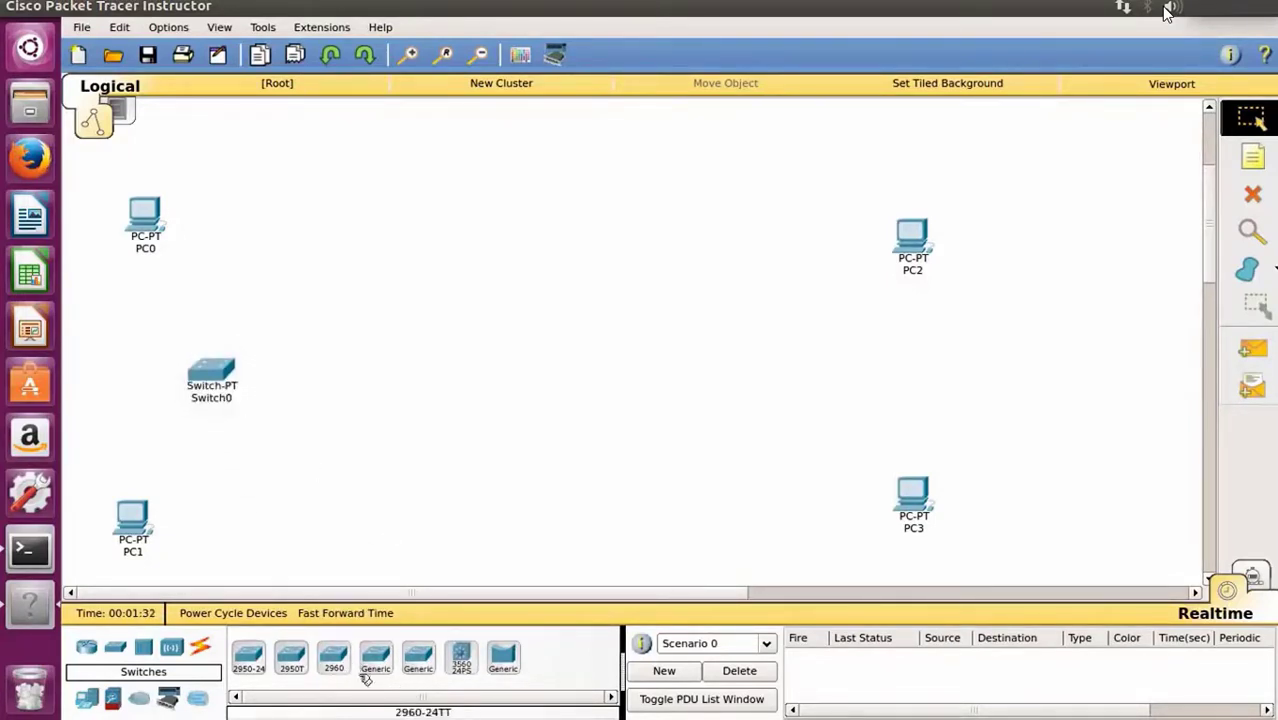
left_click_drag(376, 662, 790, 399)
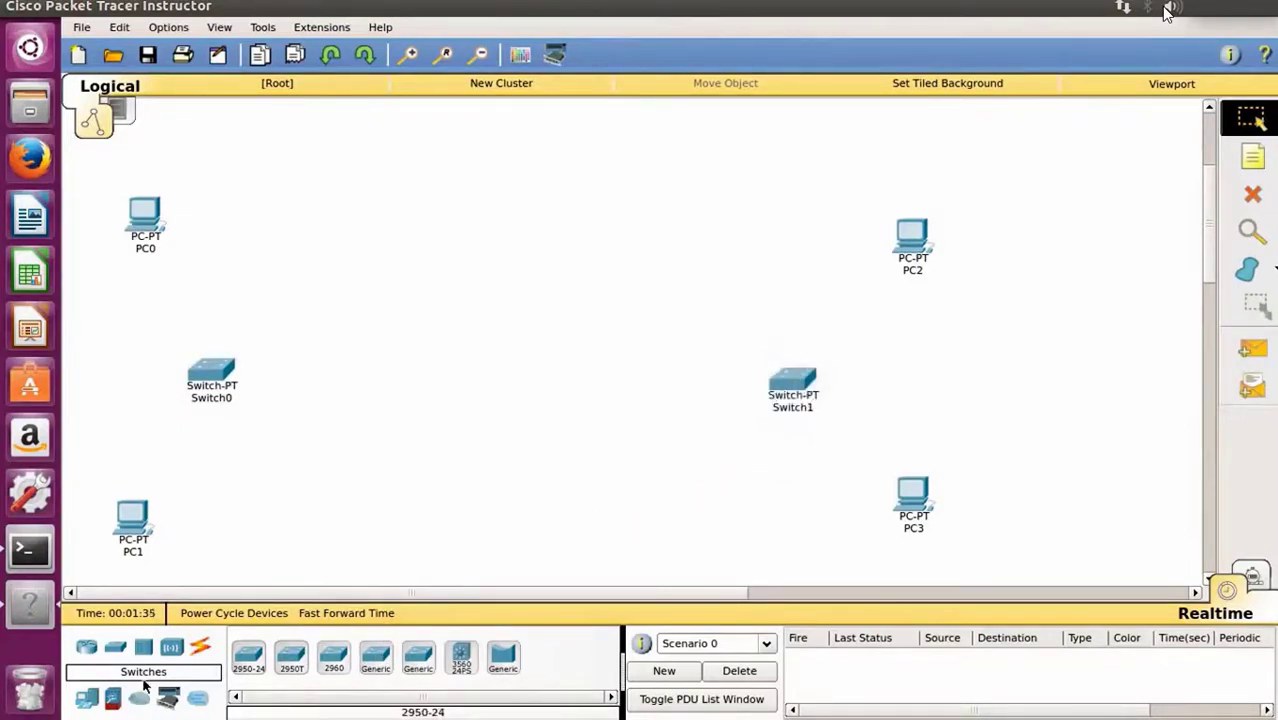
Add two generic Router-PT routers between the switches, one next to Switch0 and one next to Switch1
left_click(94, 650)
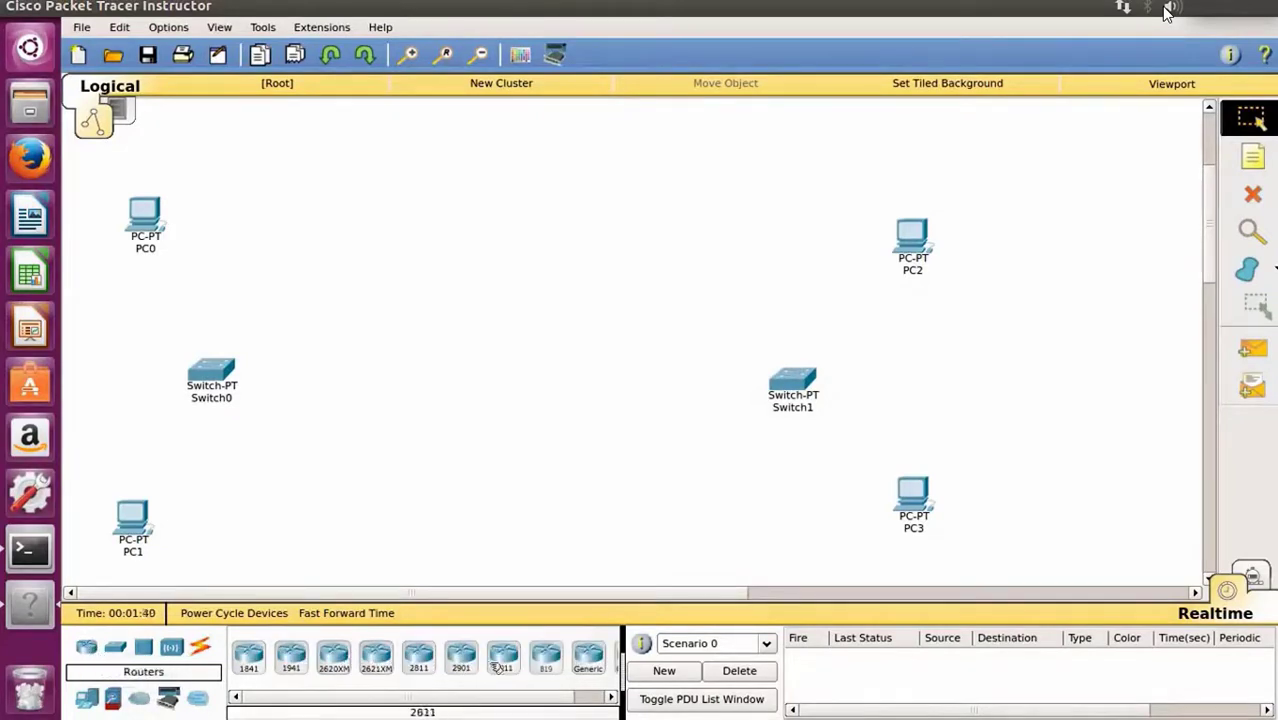
left_click(588, 660)
left_click(361, 385)
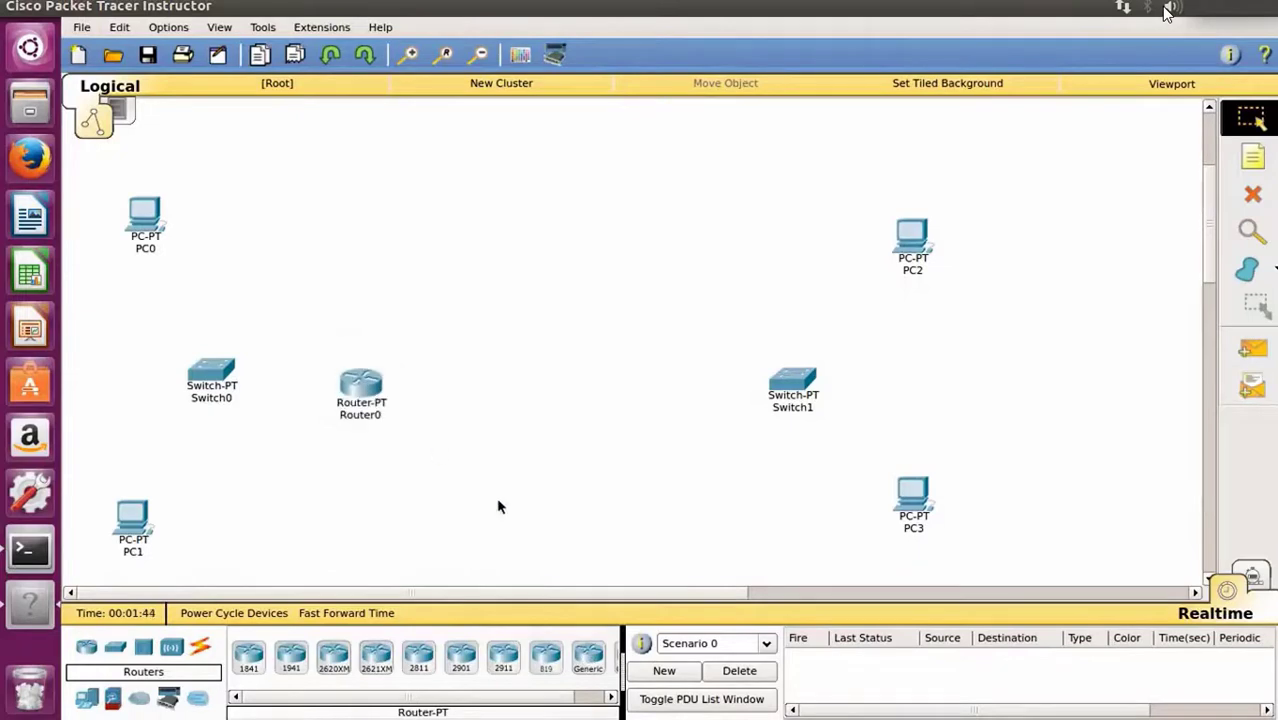
left_click(590, 662)
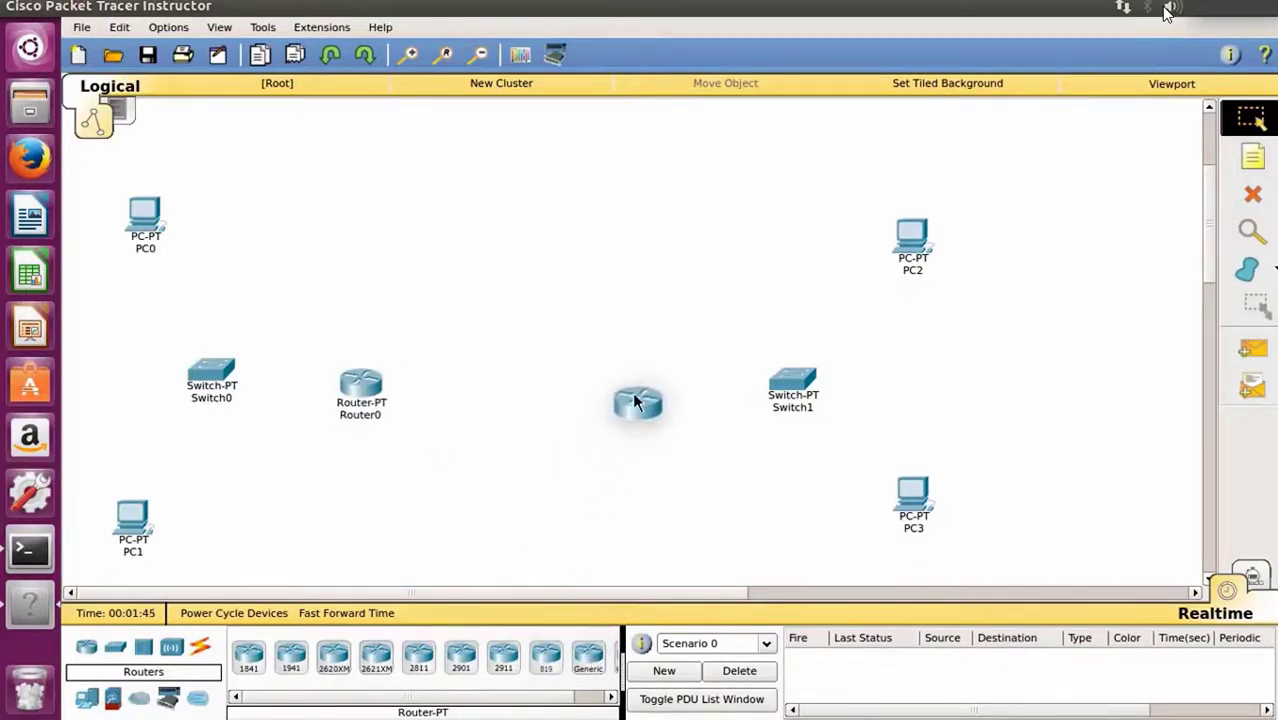
left_click(637, 402)
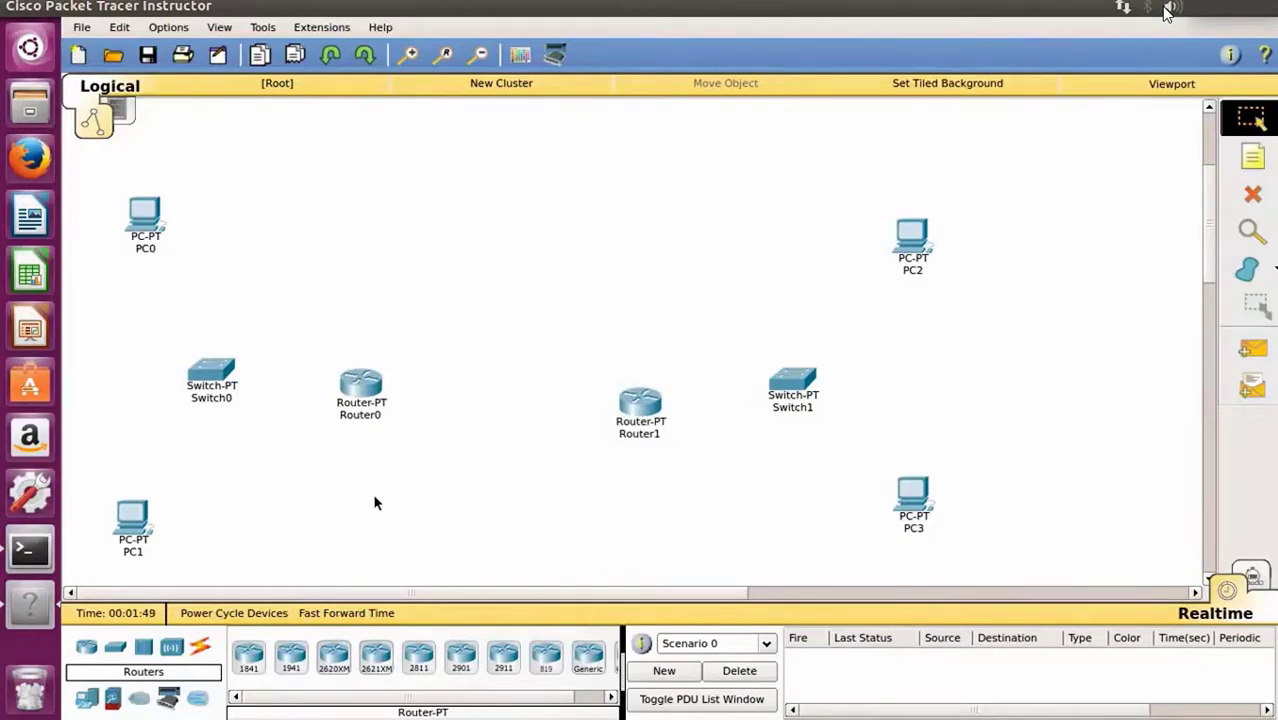
Connect PC0 and PC1 to Switch0 with automatically chosen cable types
left_click(201, 648)
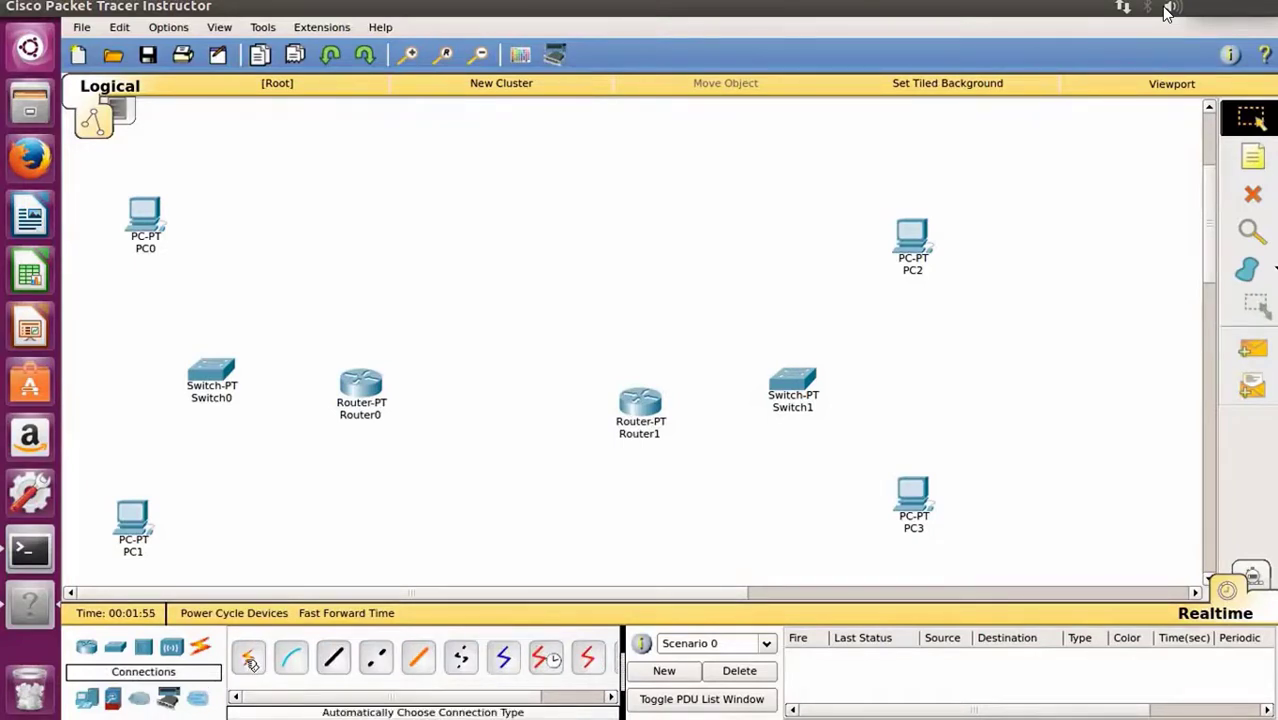
left_click(248, 659)
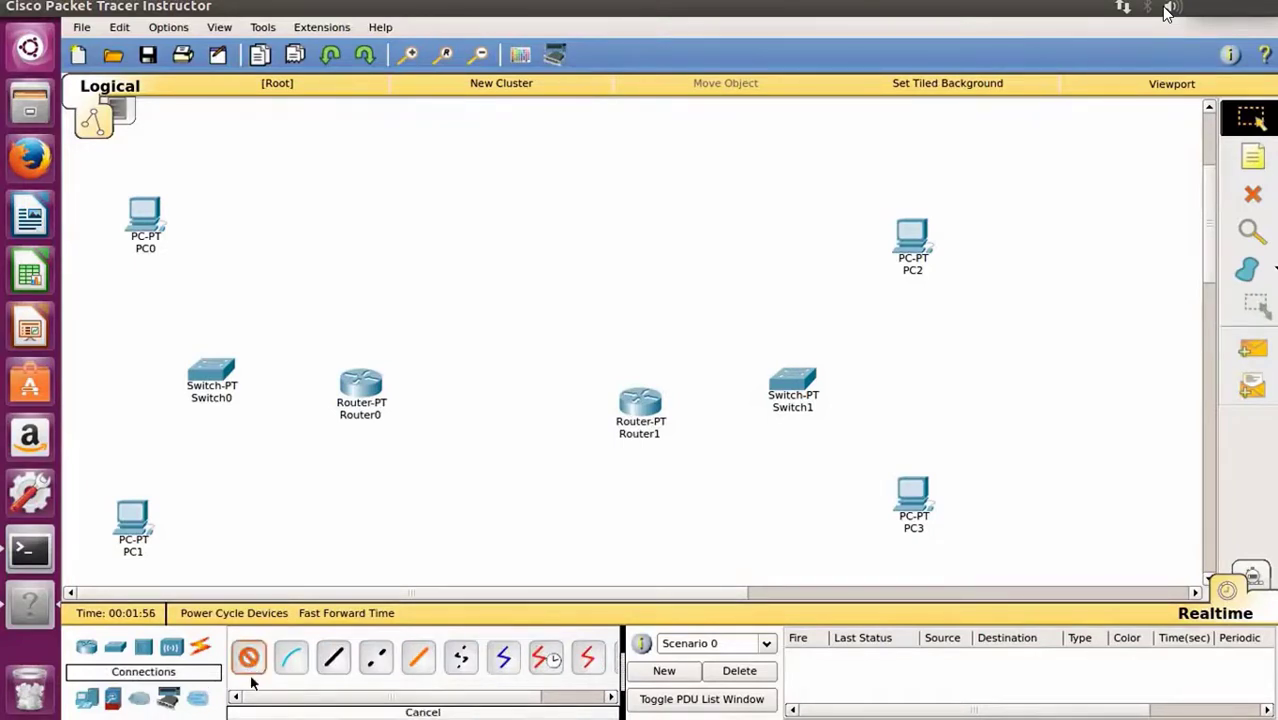
left_click(150, 224)
left_click(210, 372)
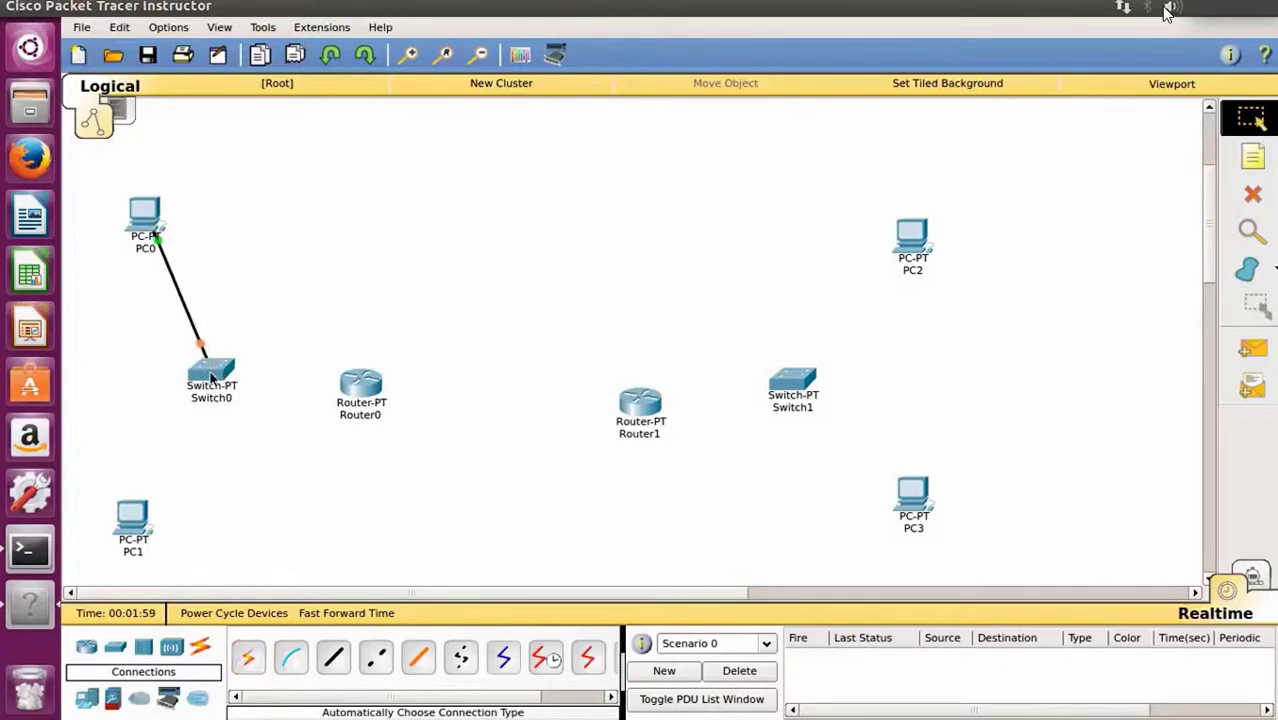
left_click(250, 658)
left_click(143, 502)
left_click(208, 374)
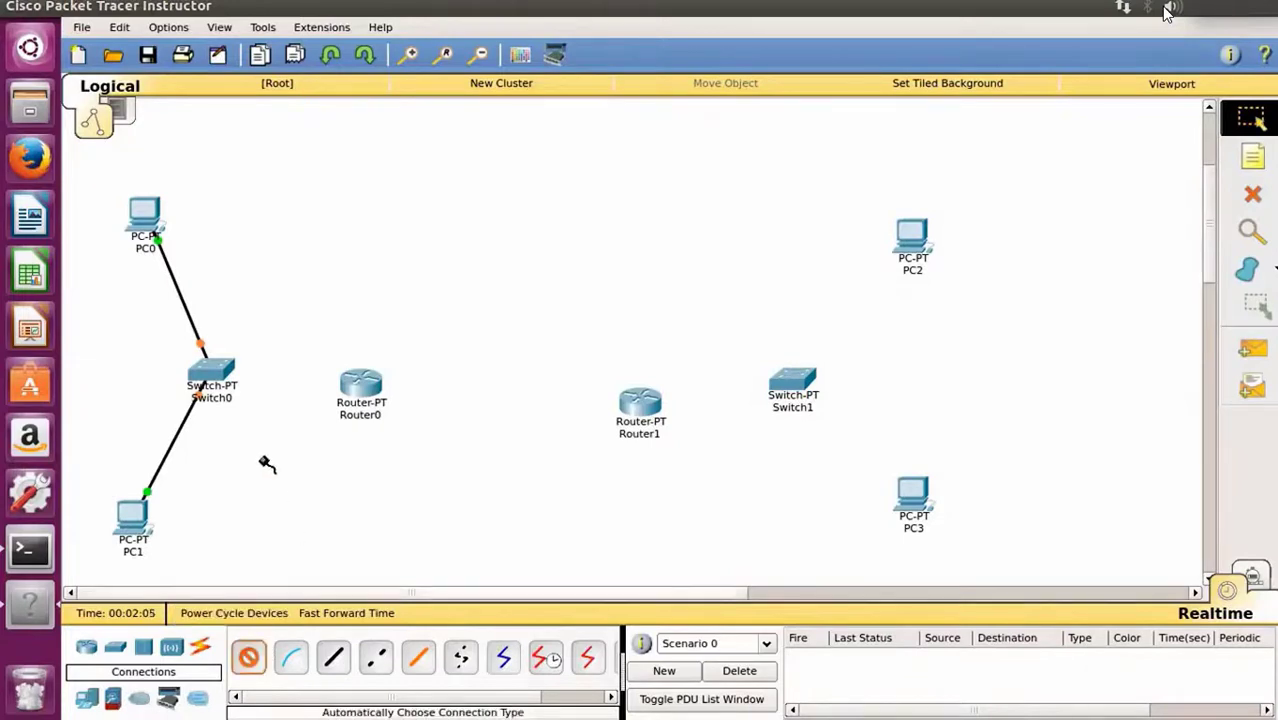
Connect Switch0 to Router0 and Router0 to Router1 with automatically chosen cable types
left_click(211, 372)
left_click(360, 383)
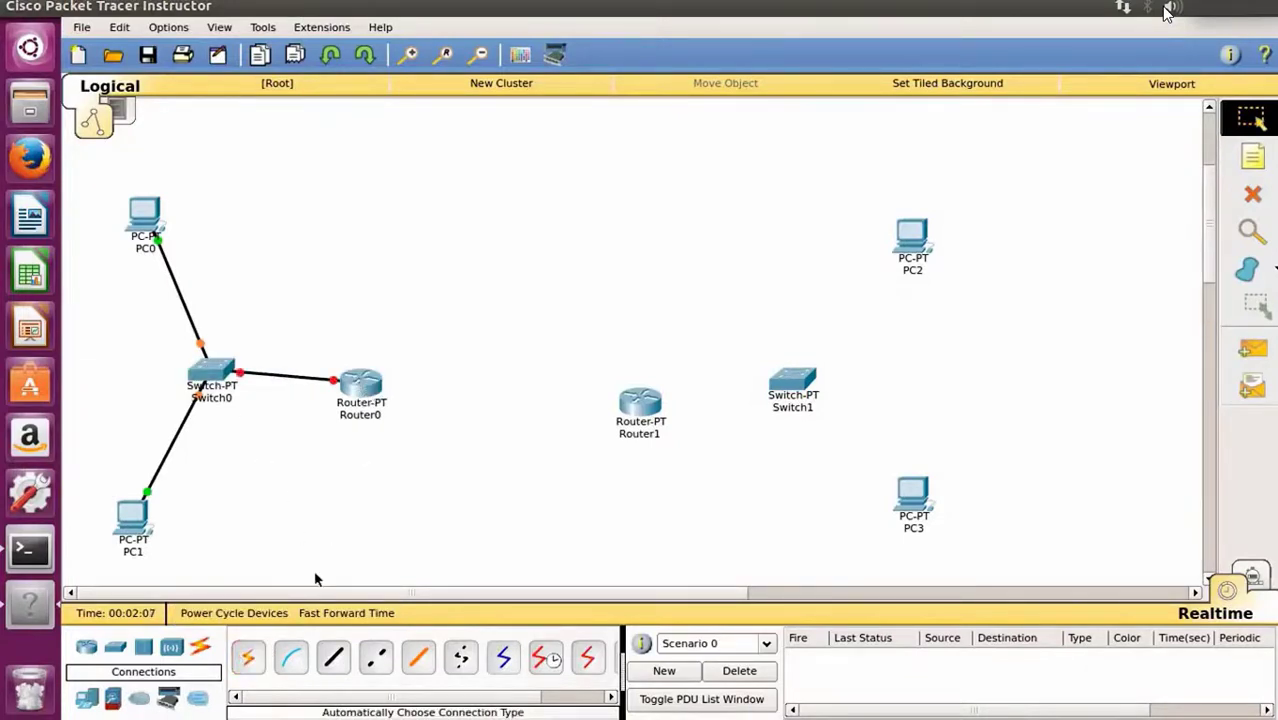
left_click(250, 658)
left_click(372, 384)
left_click(640, 402)
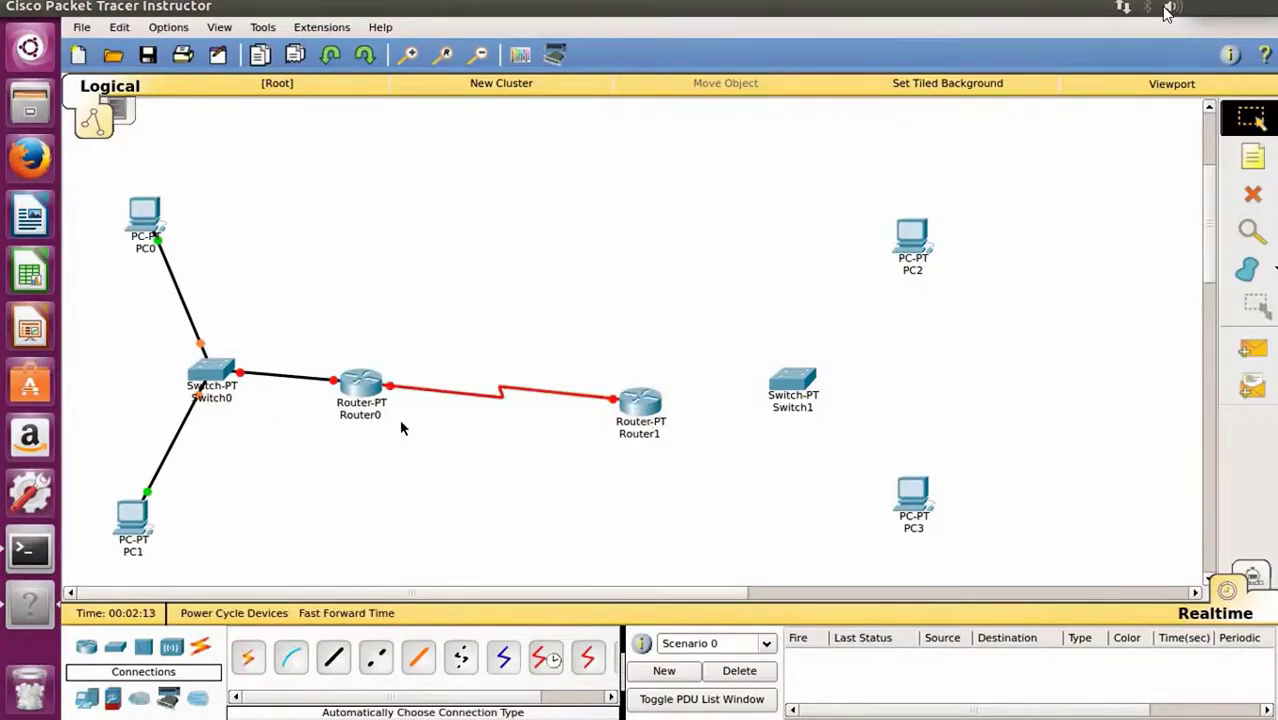
double_click(727, 13)
double_click(818, 113)
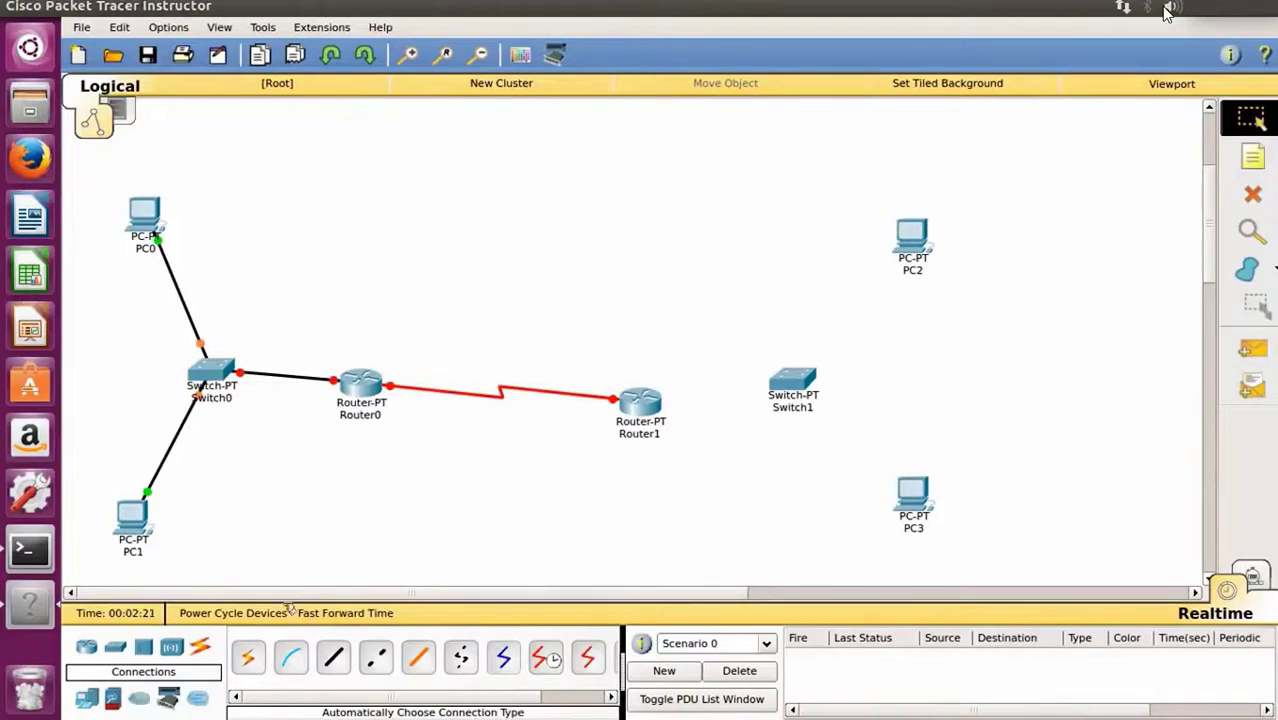
Connect PC2 and PC3 to Switch1 with automatically chosen cable types
left_click(250, 660)
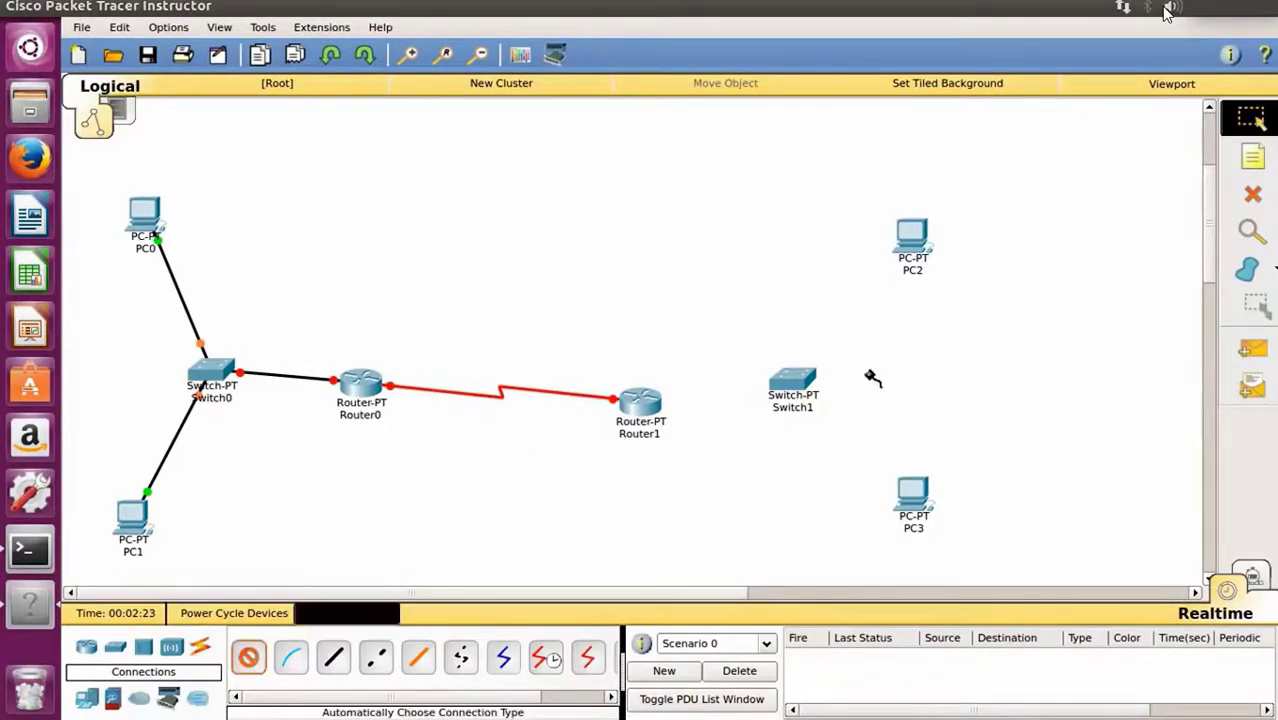
left_click(912, 243)
left_click(795, 385)
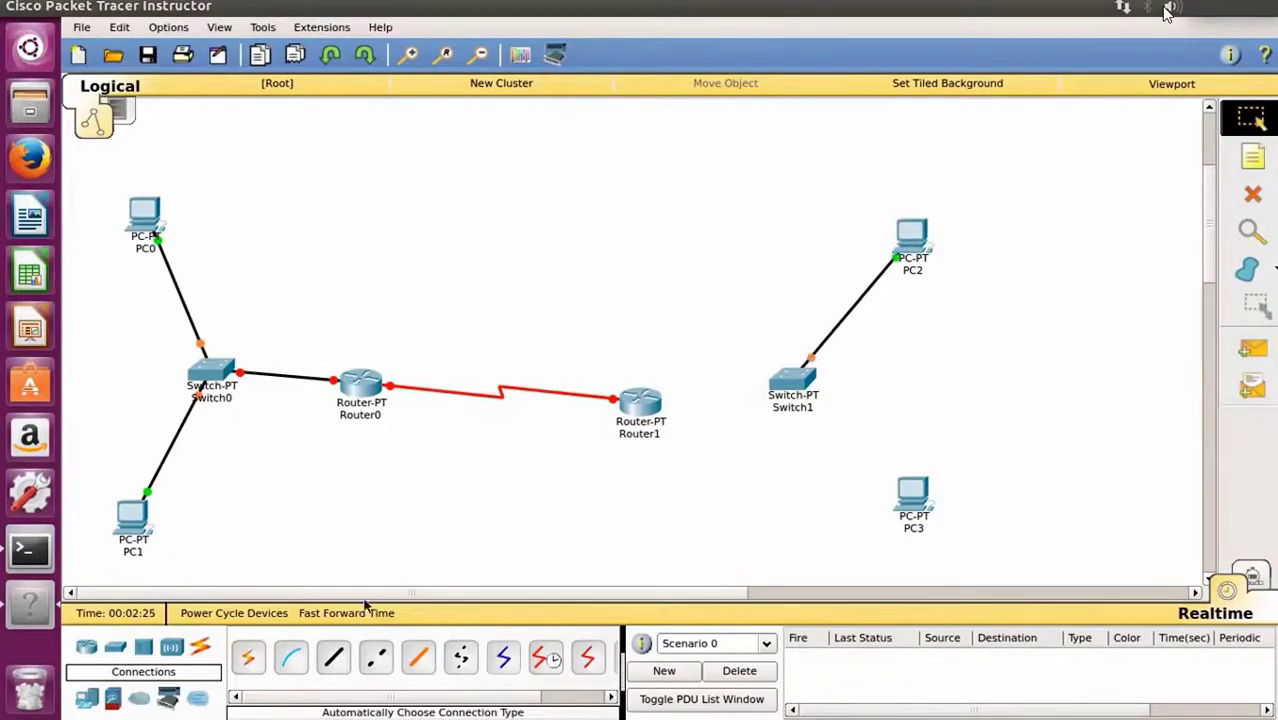
left_click(920, 495)
left_click(793, 386)
Connect Router1 to Switch1 with an automatically chosen cable type
left_click(248, 657)
left_click(645, 403)
left_click(792, 385)
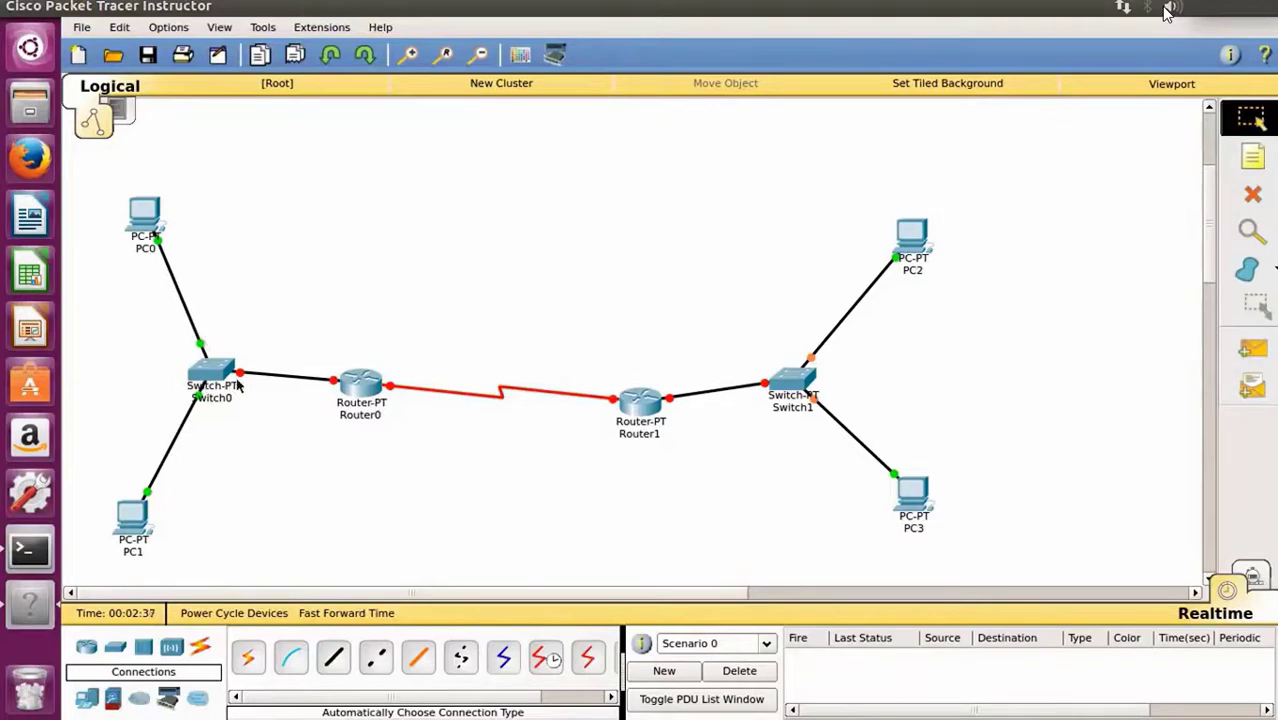
Add a note reading 192.168.1.0 beside Switch0 to label that network
left_click(1258, 160)
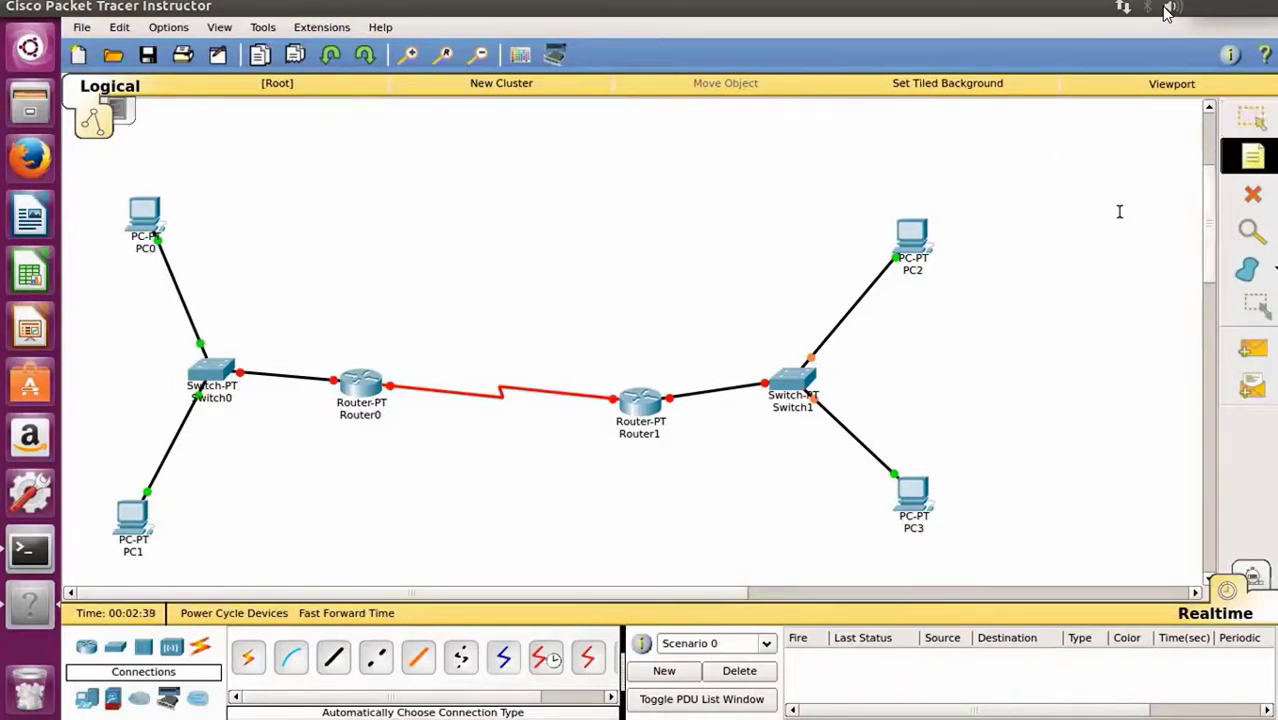
left_click(112, 361)
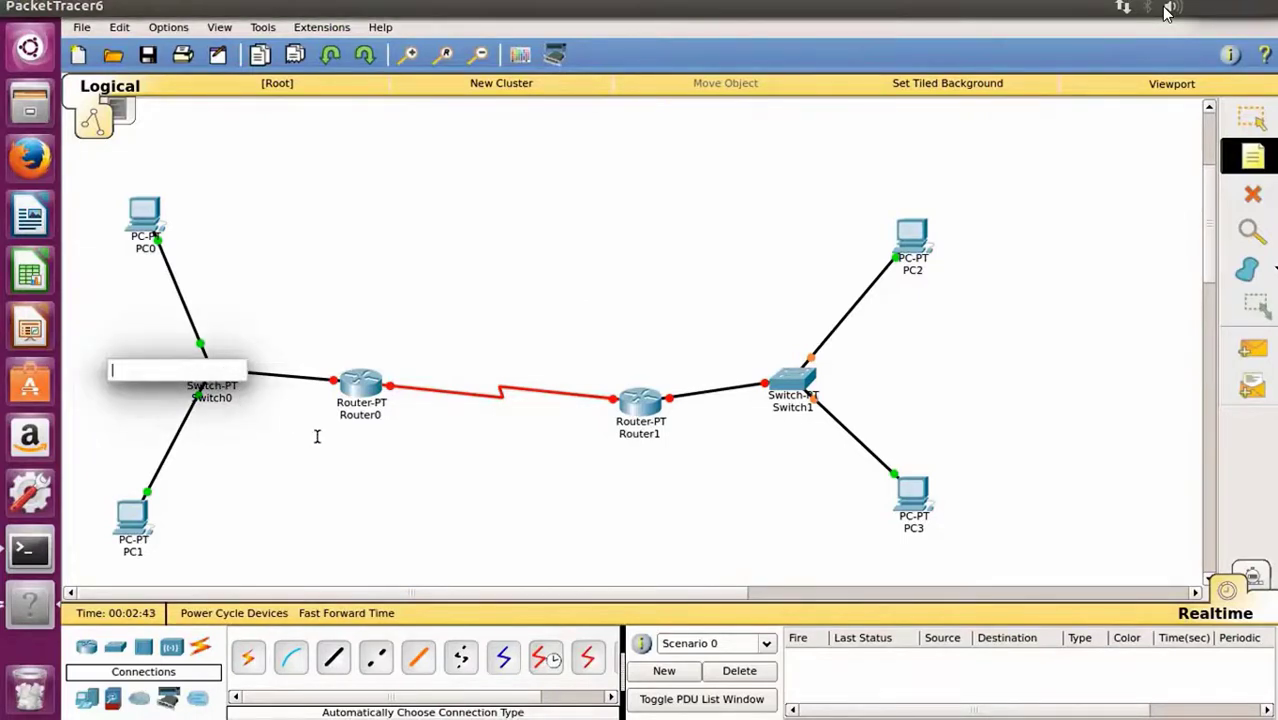
type("192.168.1.")
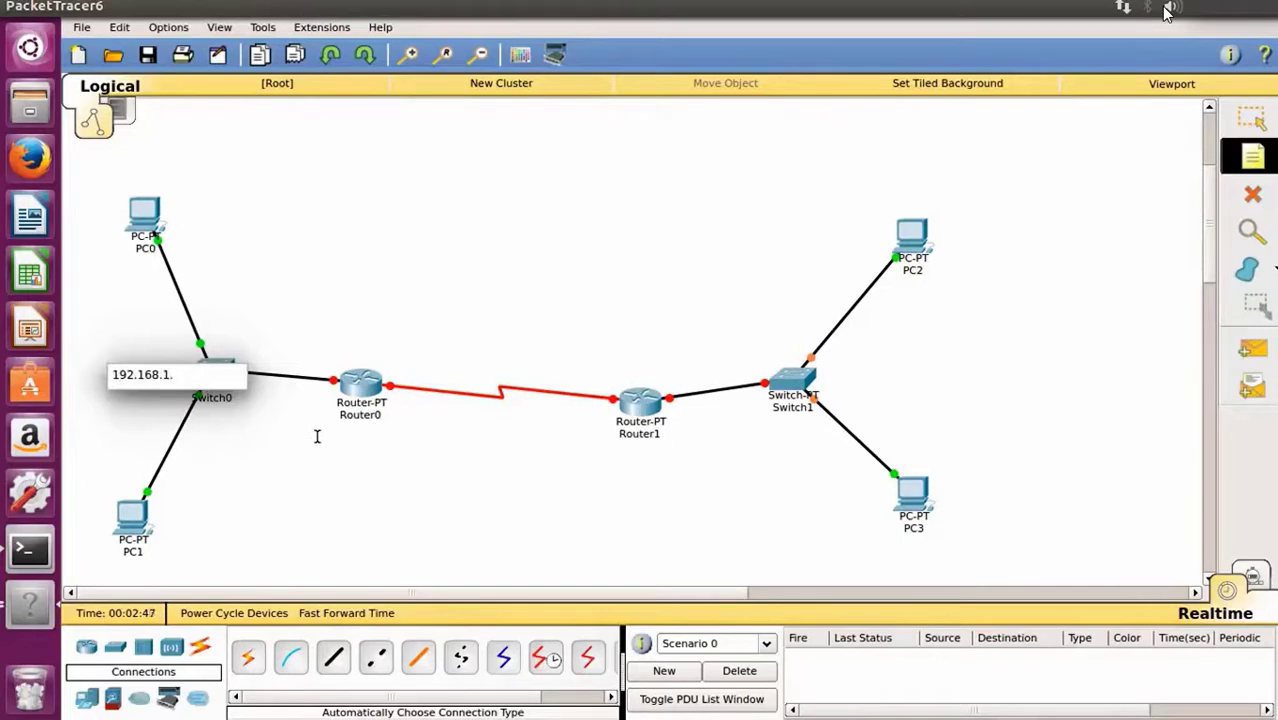
type("0")
left_click(545, 329)
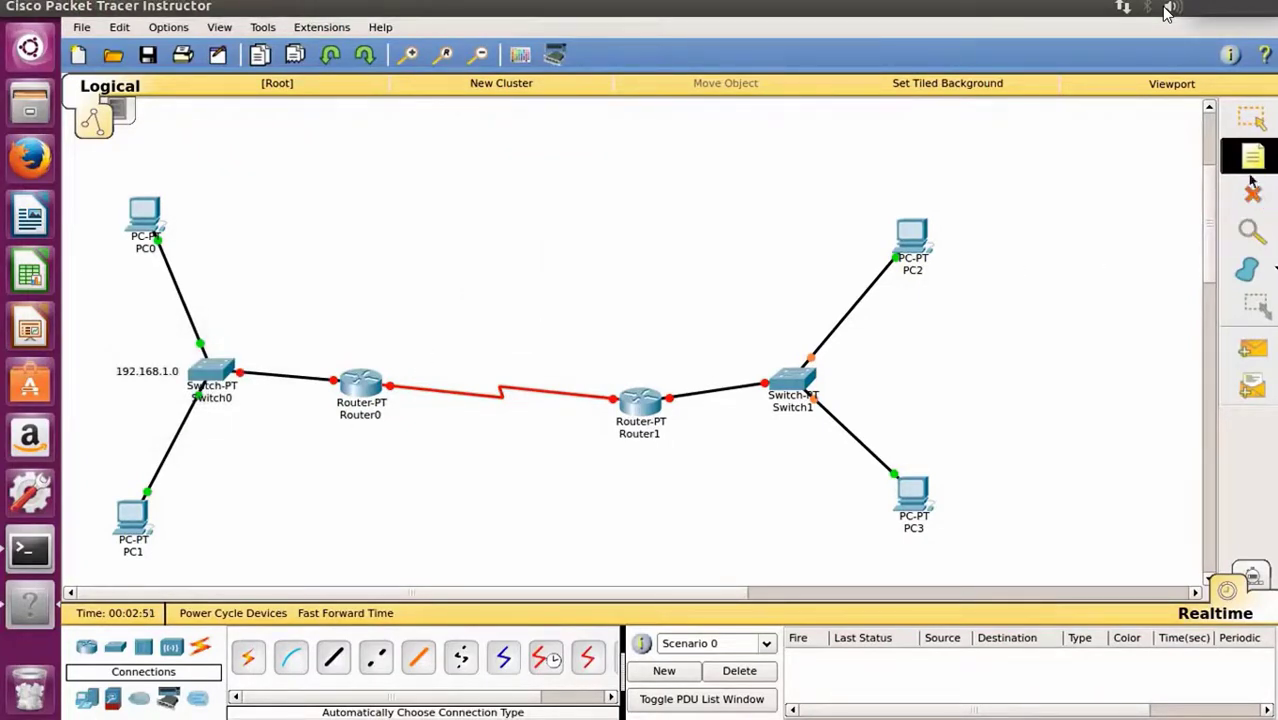
Add a note reading 192.168.2.0 between PC2 and PC3 to label the Switch1 network
left_click(946, 350)
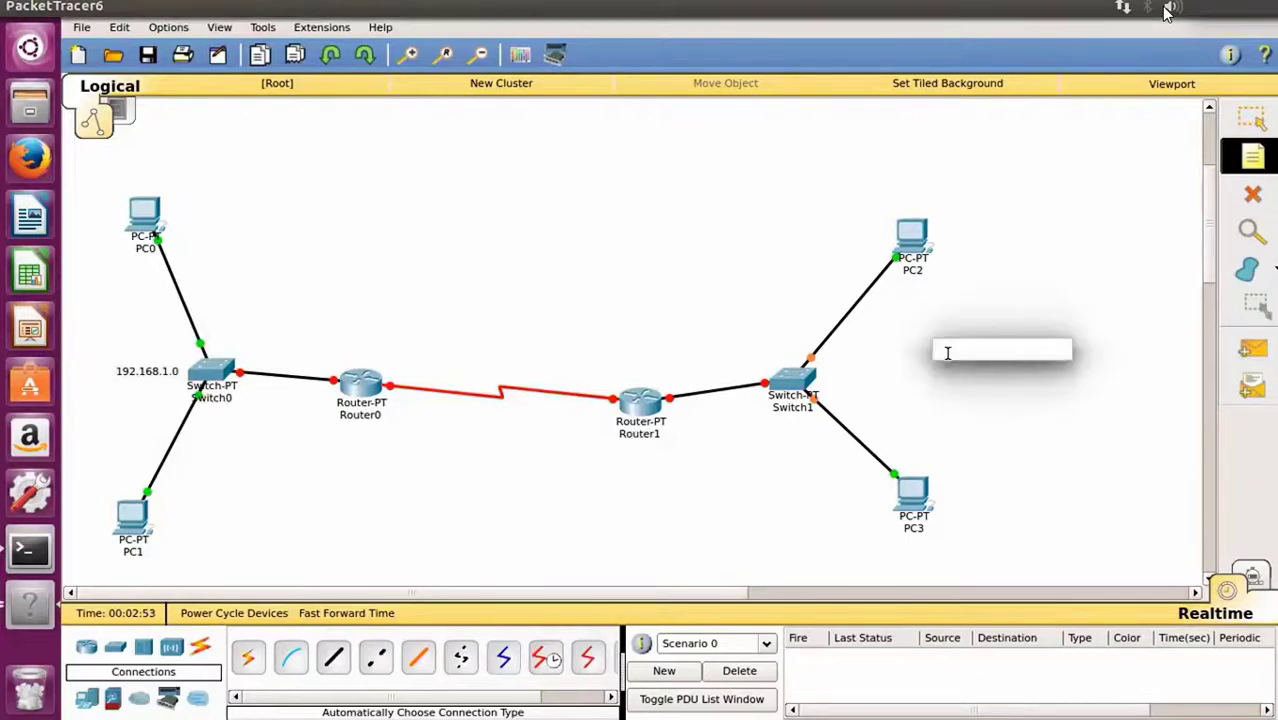
type("192.168.2.0")
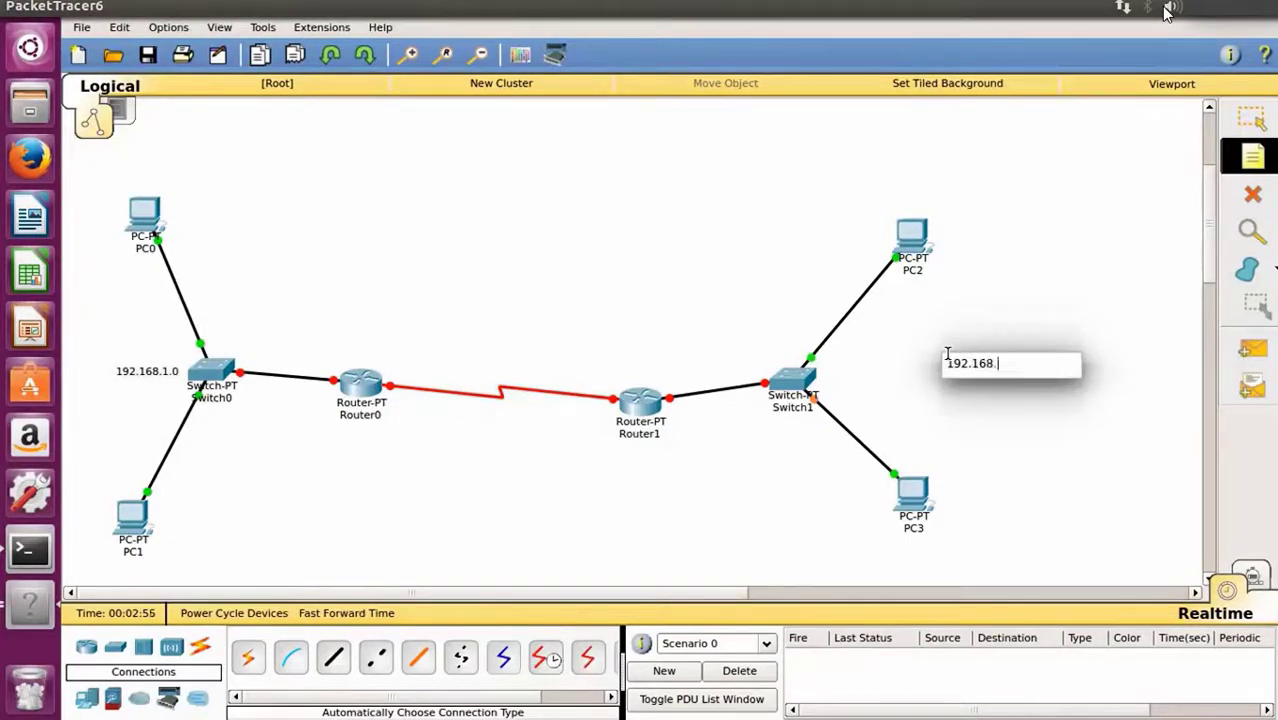
left_click(688, 470)
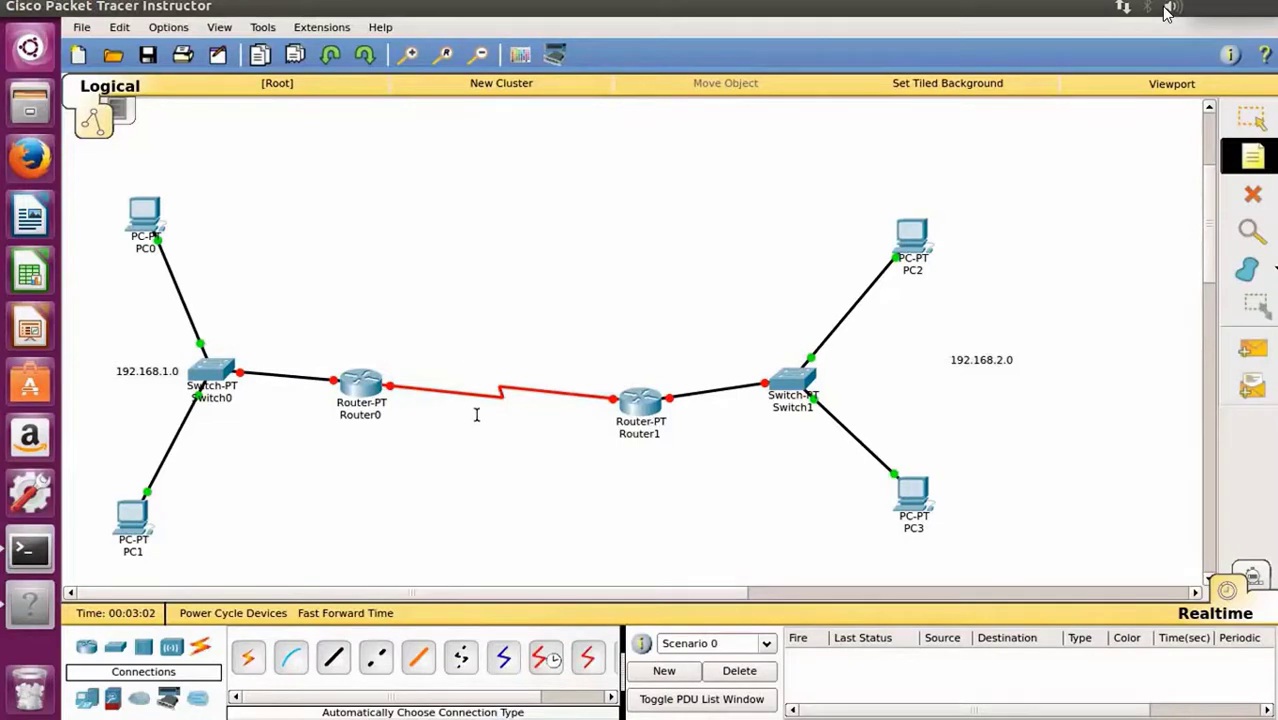
Add a note reading 10.12.1.0 above the serial link between Router0 and Router1
left_click(505, 339)
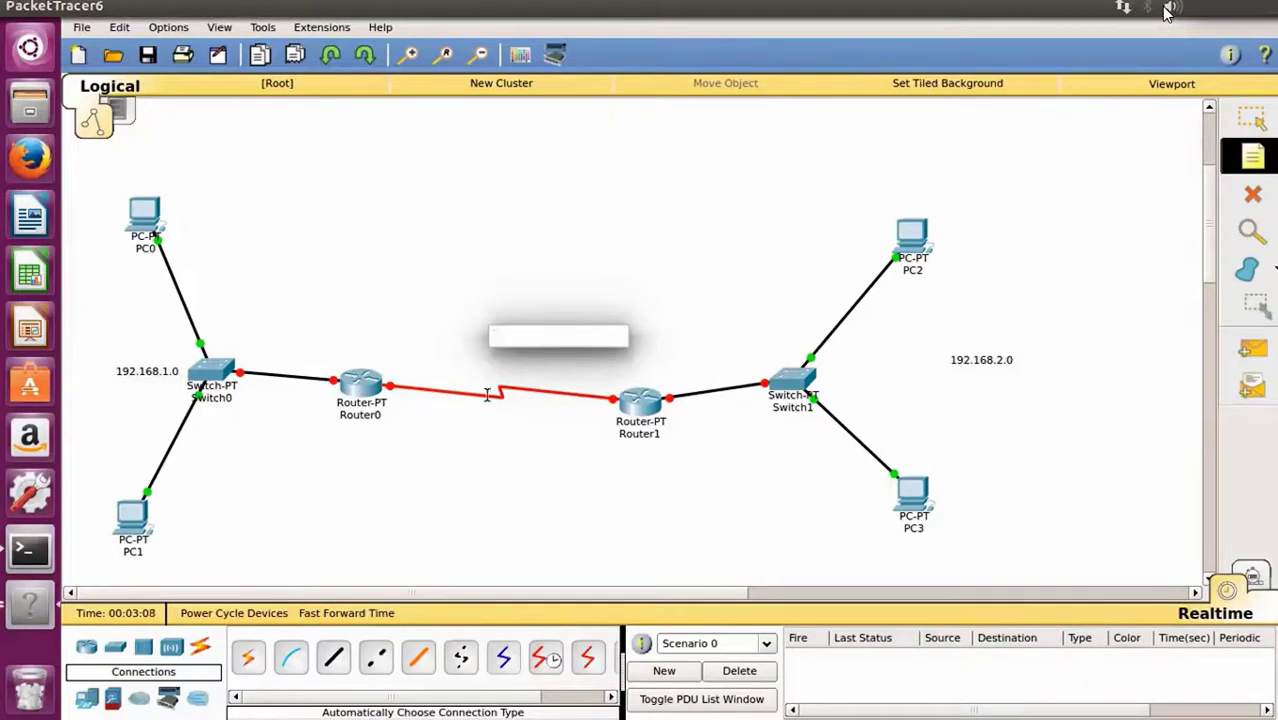
left_click(474, 333)
left_click(472, 333)
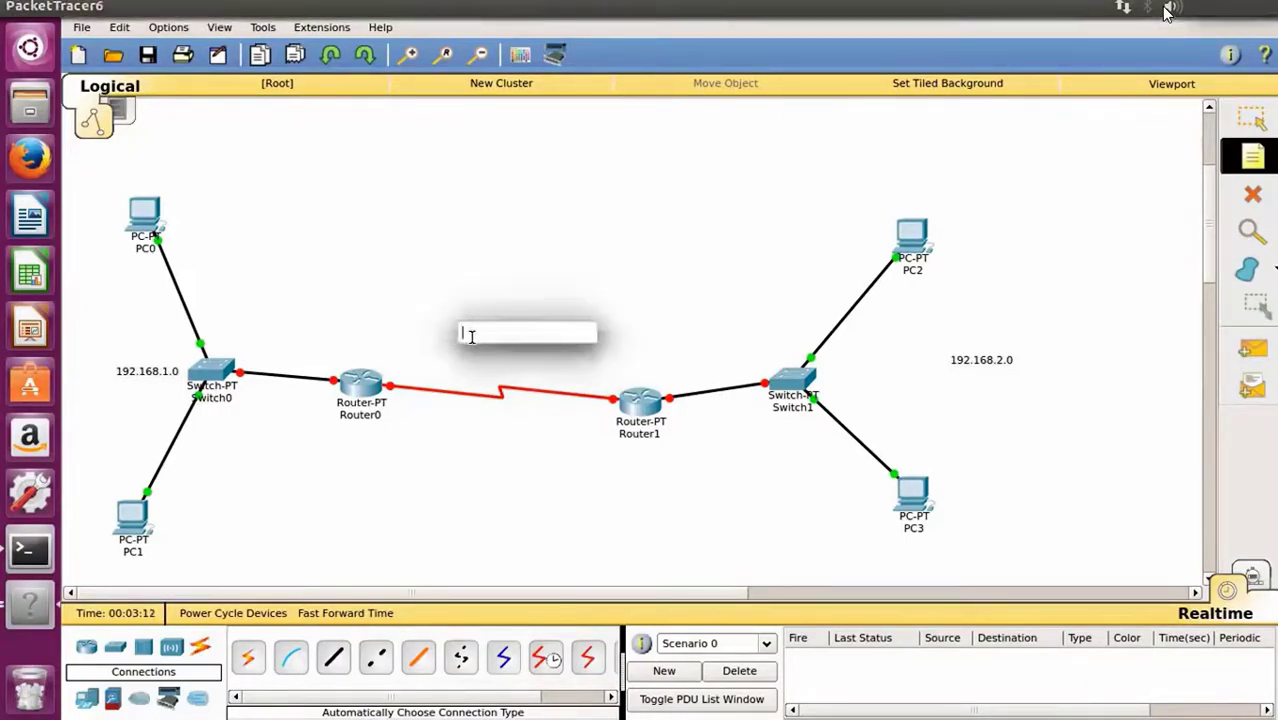
type("10.12.1.0")
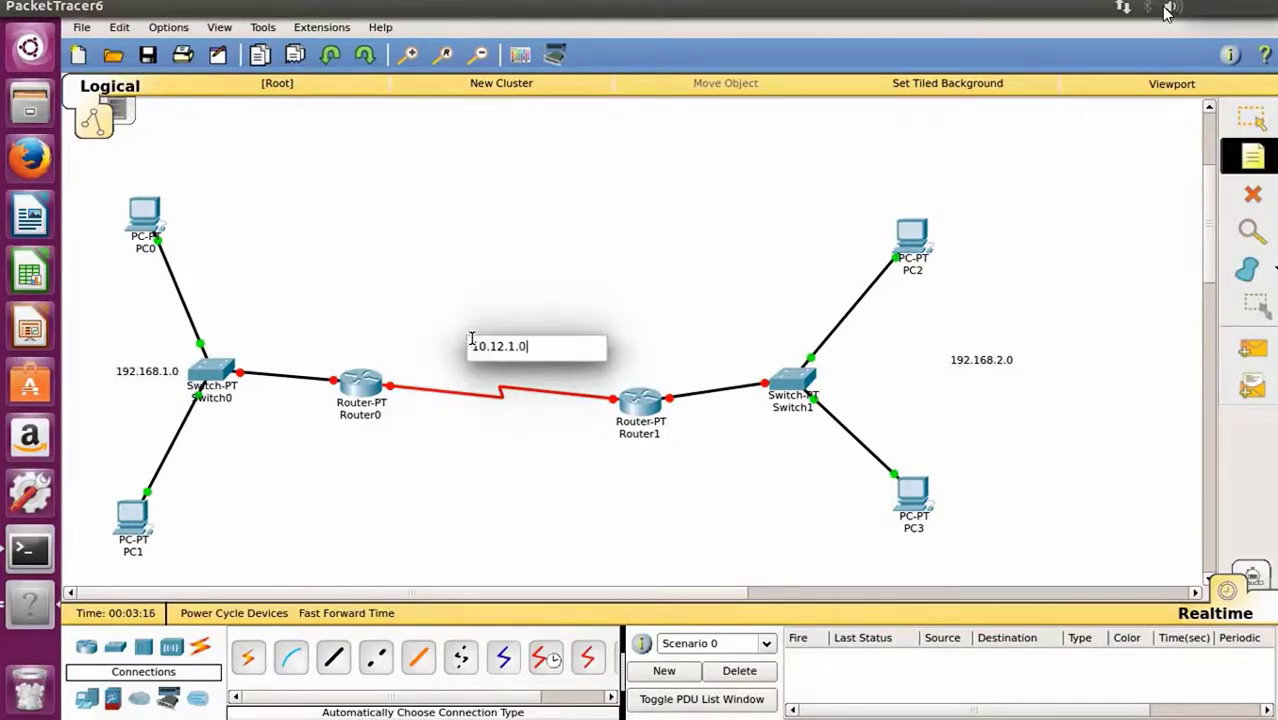
left_click(431, 423)
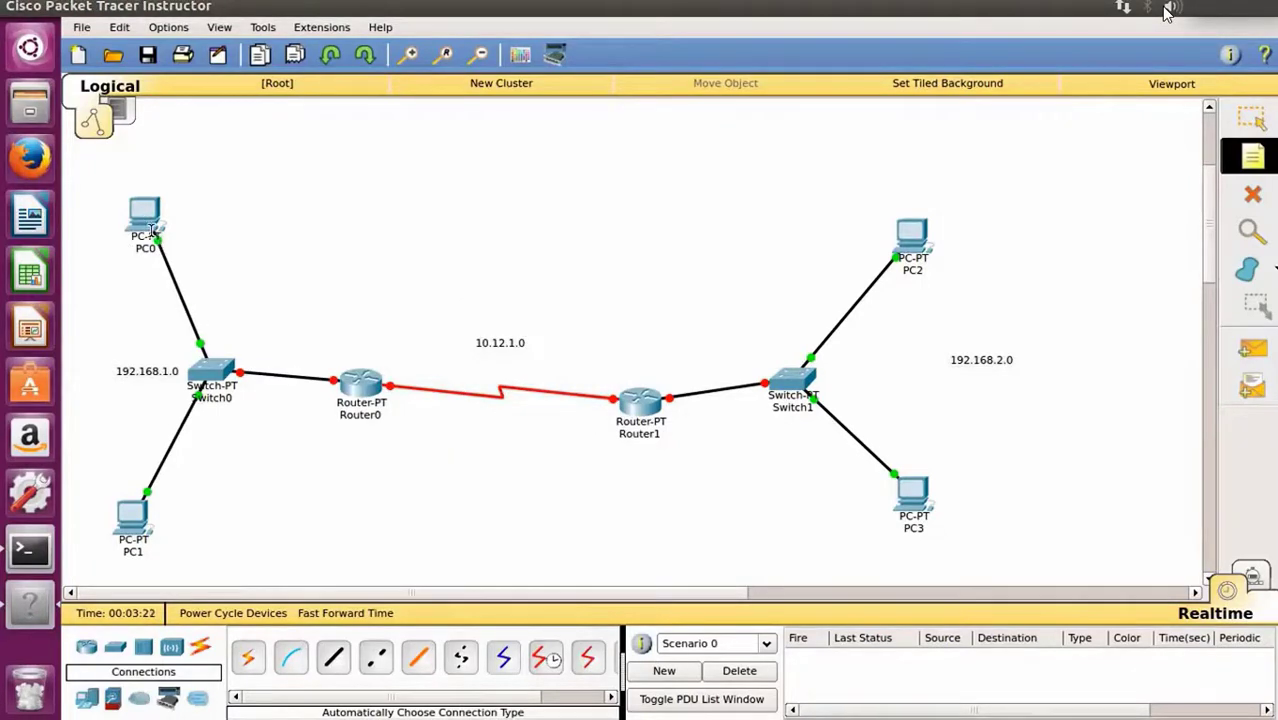
mouse_move(154, 216)
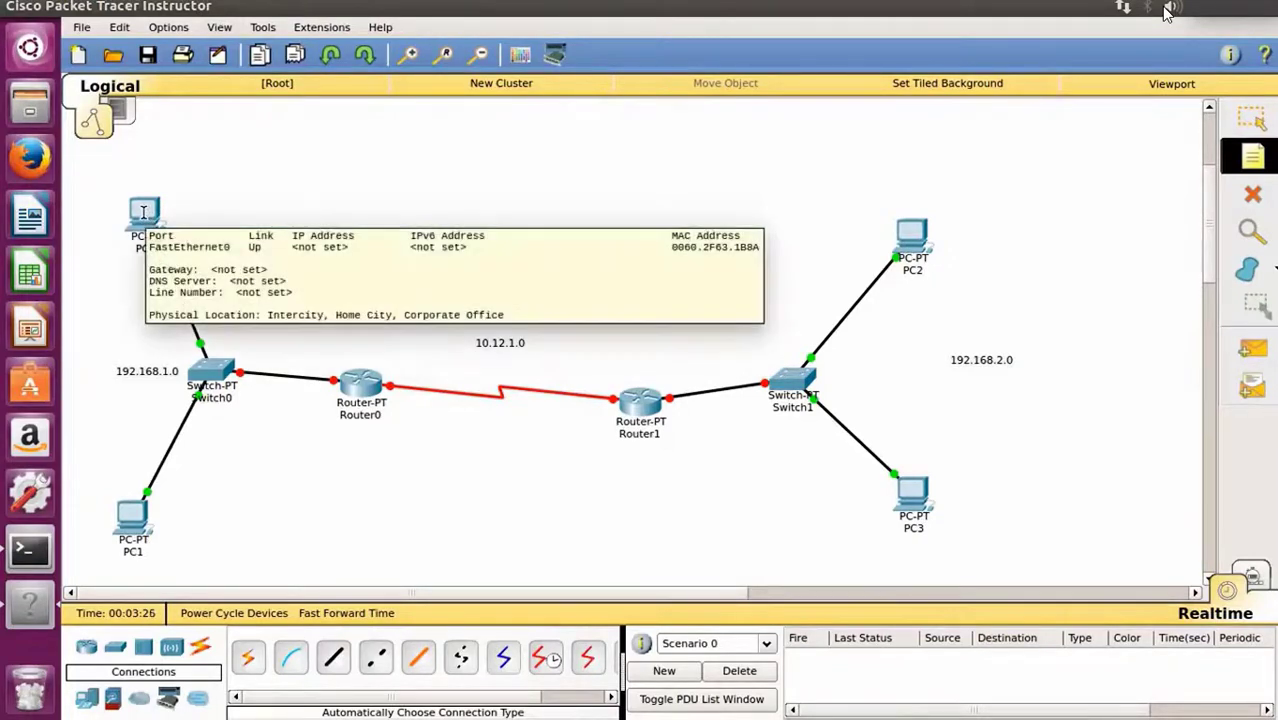
left_click(150, 216)
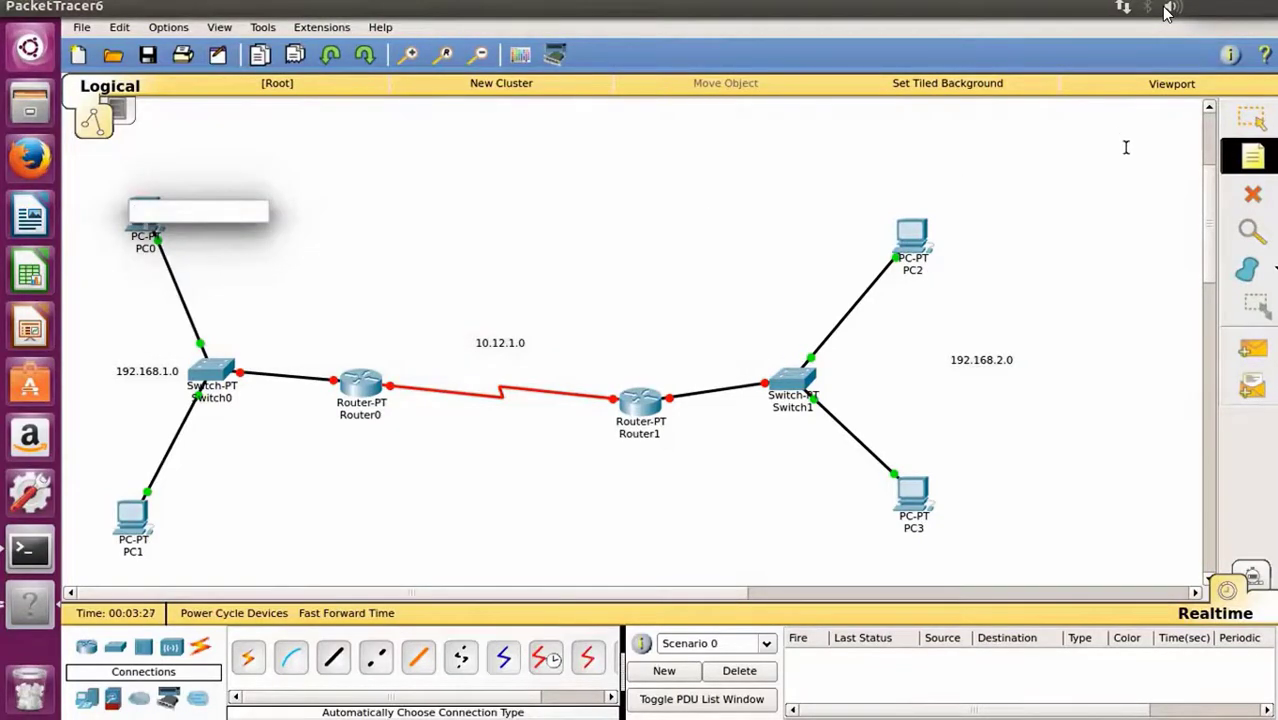
key("Escape")
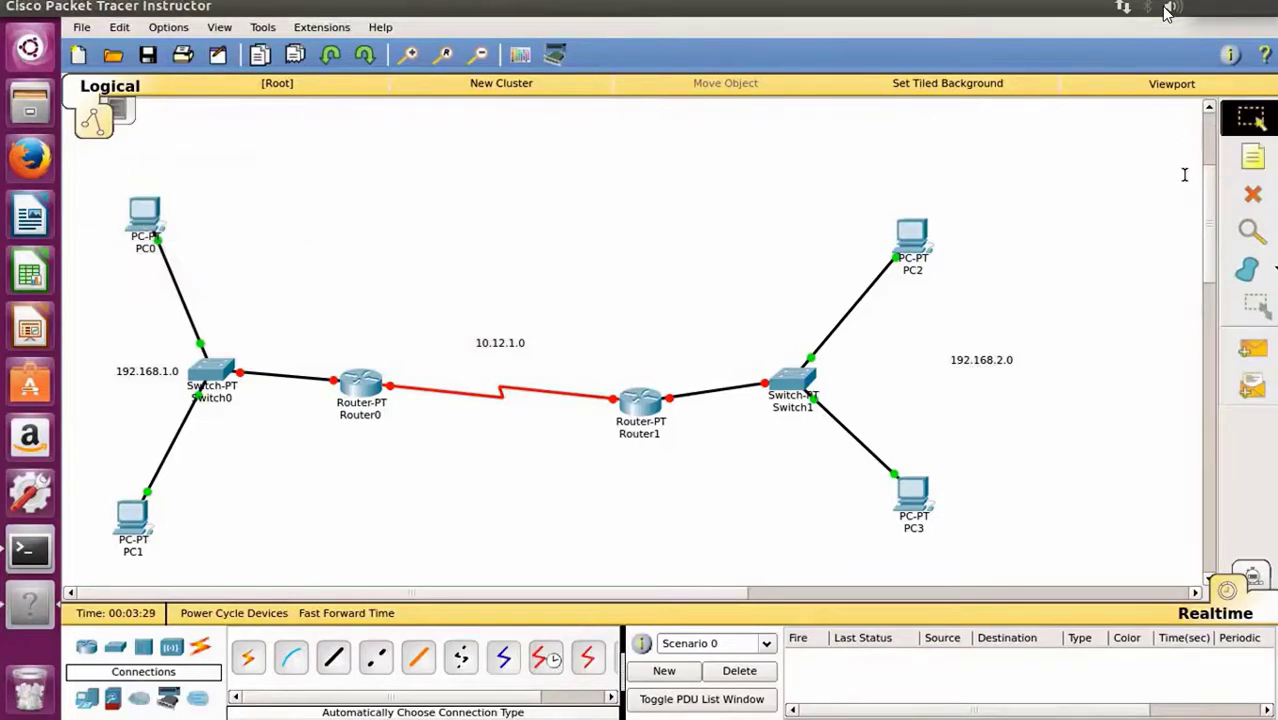
Give PC0 the static IP address 192.168.1.2 with subnet mask 255.255.255.0
left_click(144, 212)
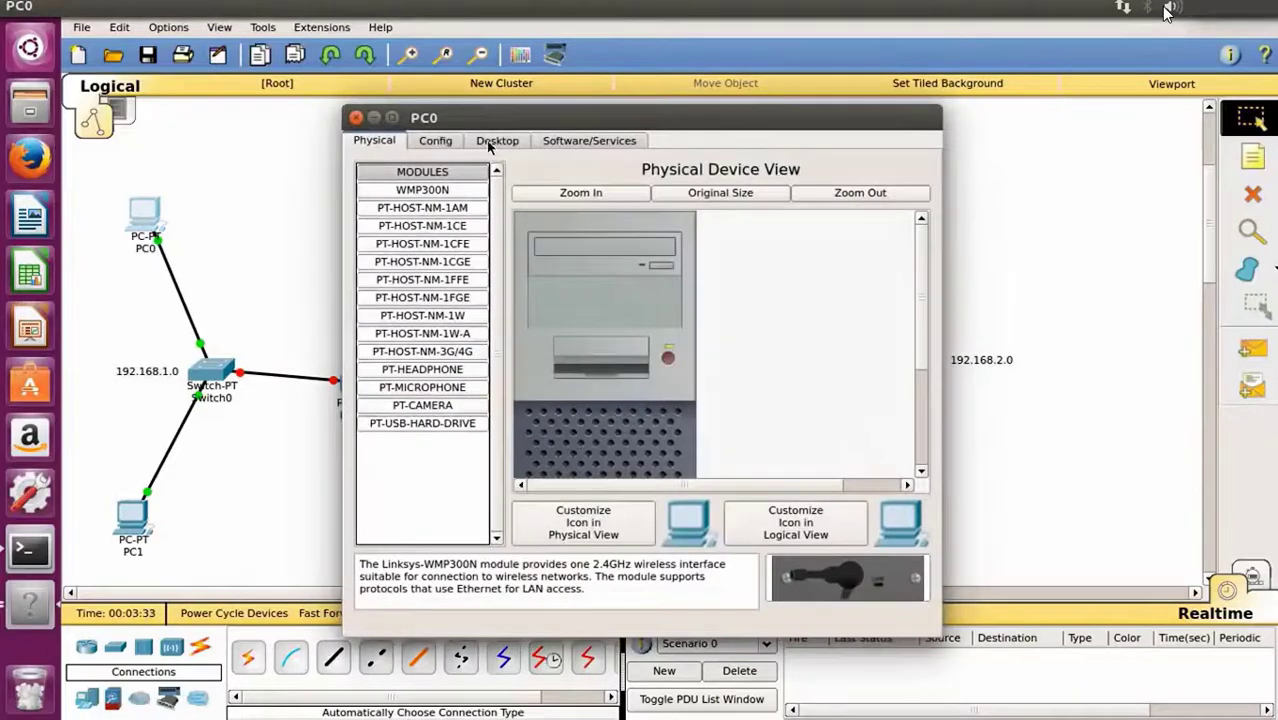
left_click(492, 142)
left_click(419, 202)
left_click(596, 248)
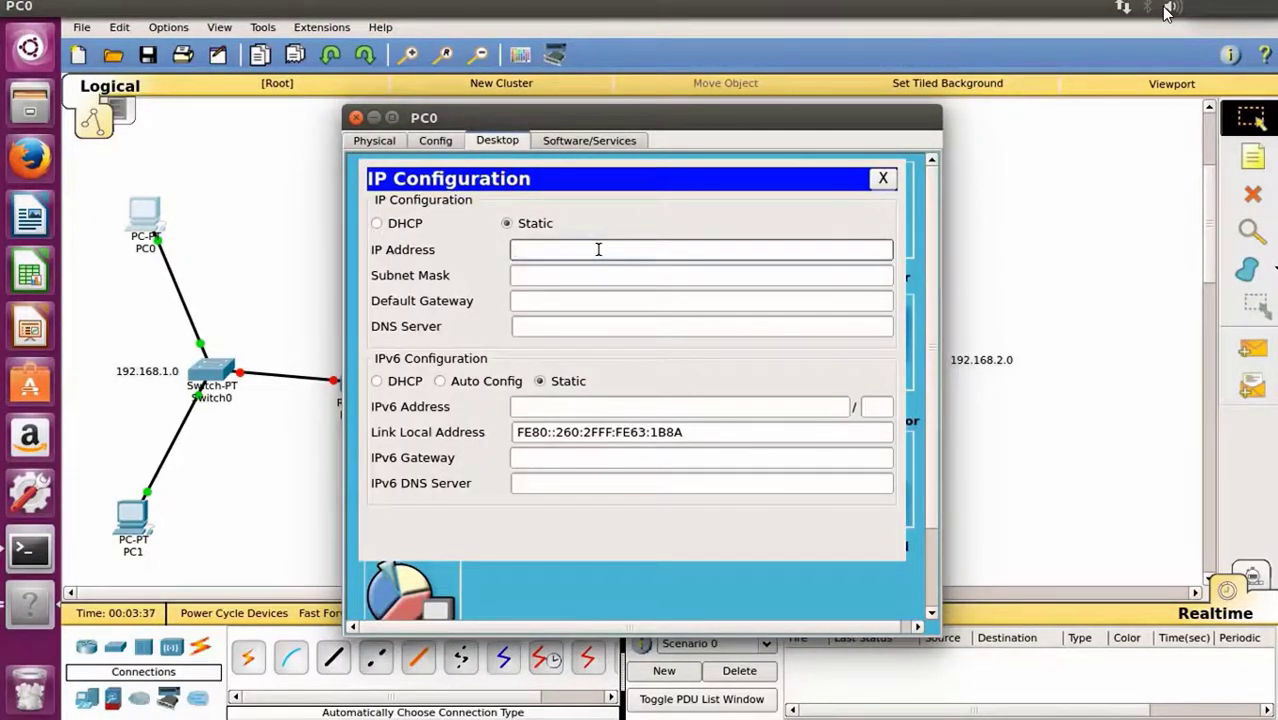
type("192.168")
type(".1.1")
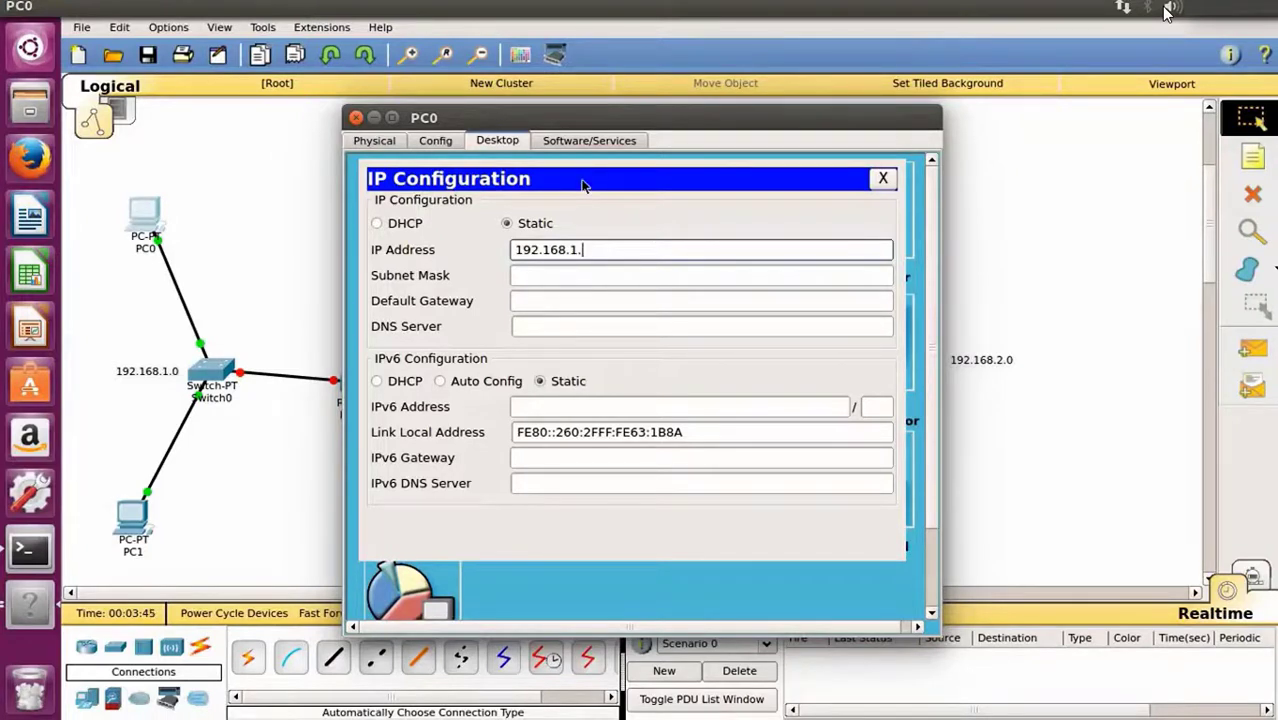
left_click(593, 275)
Set PC0's default gateway to 192.168.1.1 and close its IP configuration
left_click(605, 302)
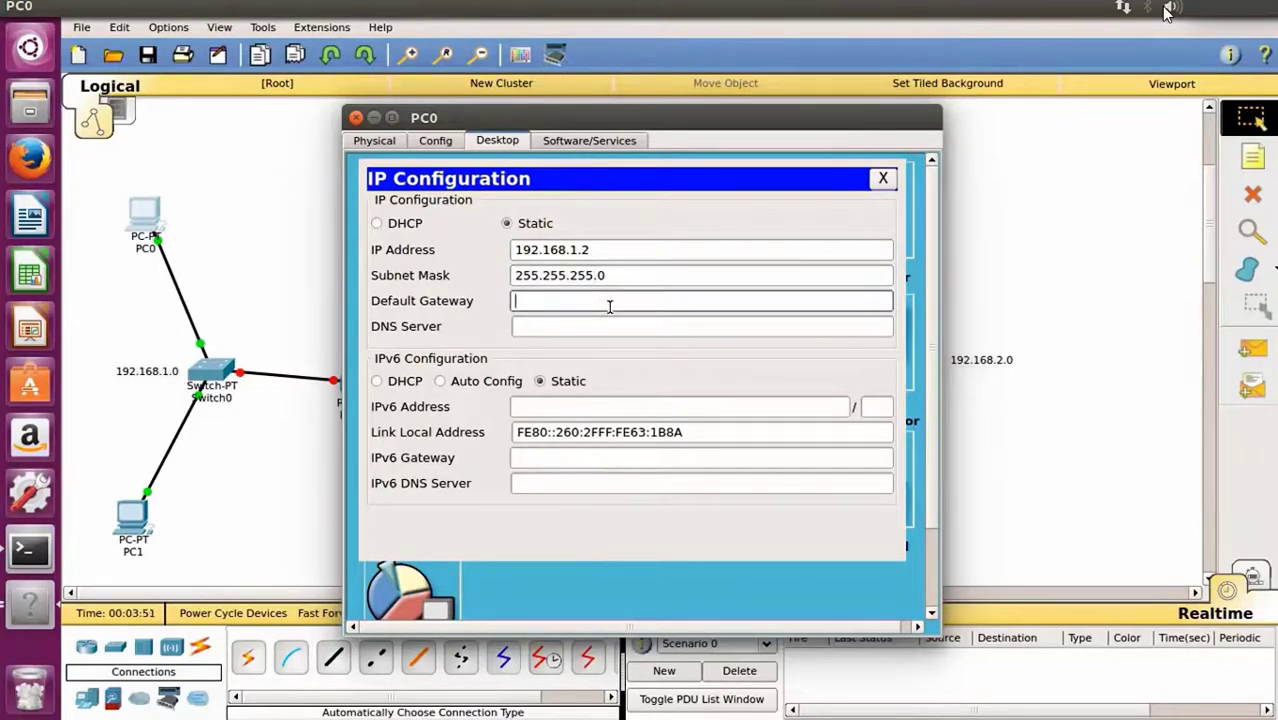
left_click_drag(680, 122, 835, 112)
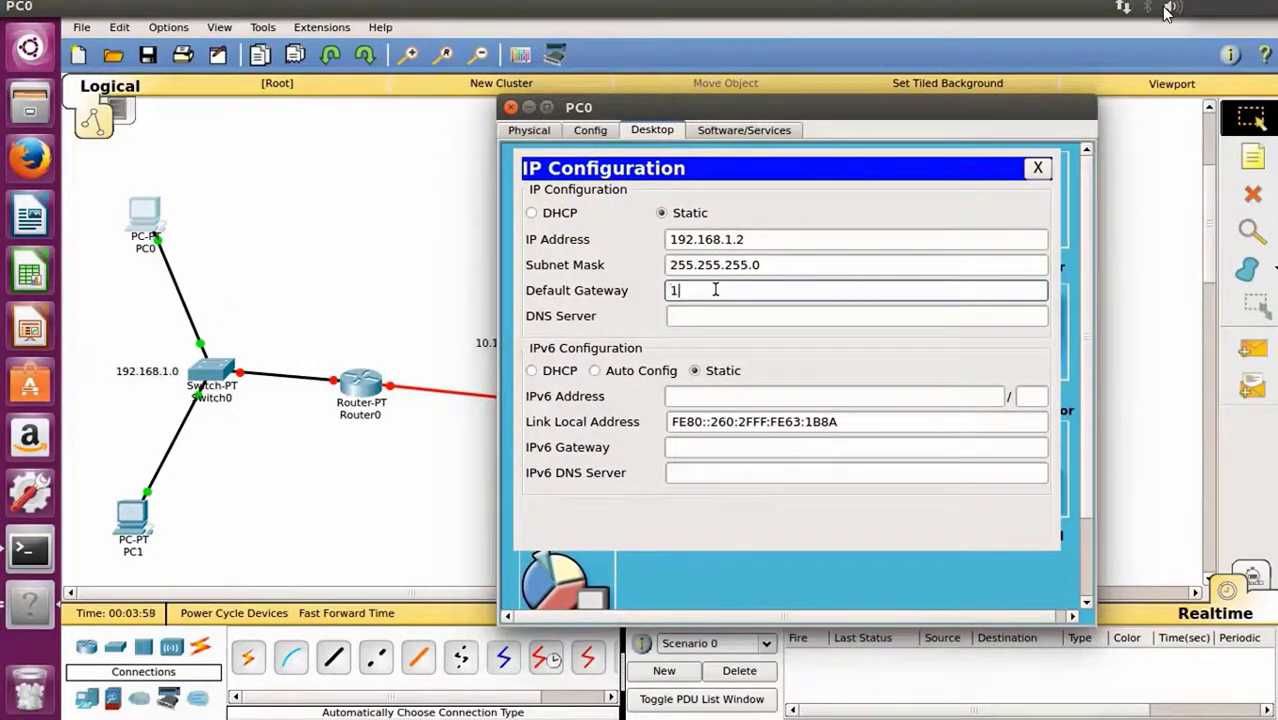
type("92.168.1.1")
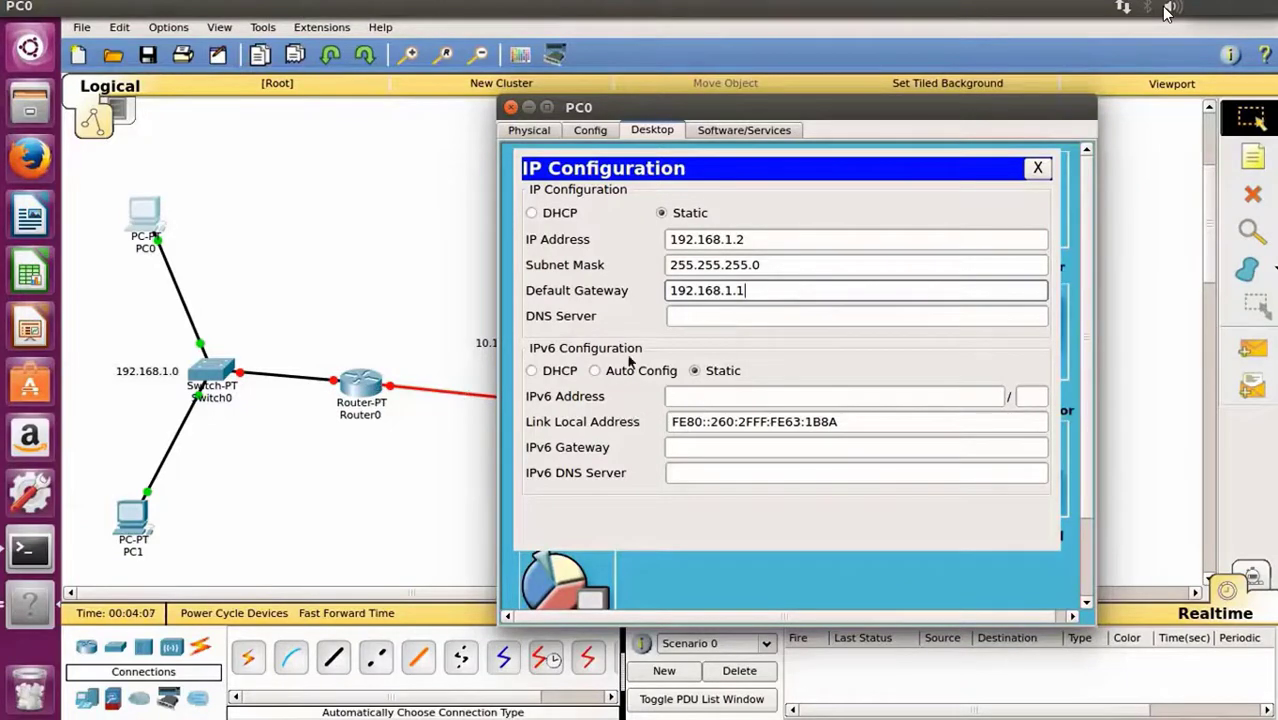
left_click(1038, 169)
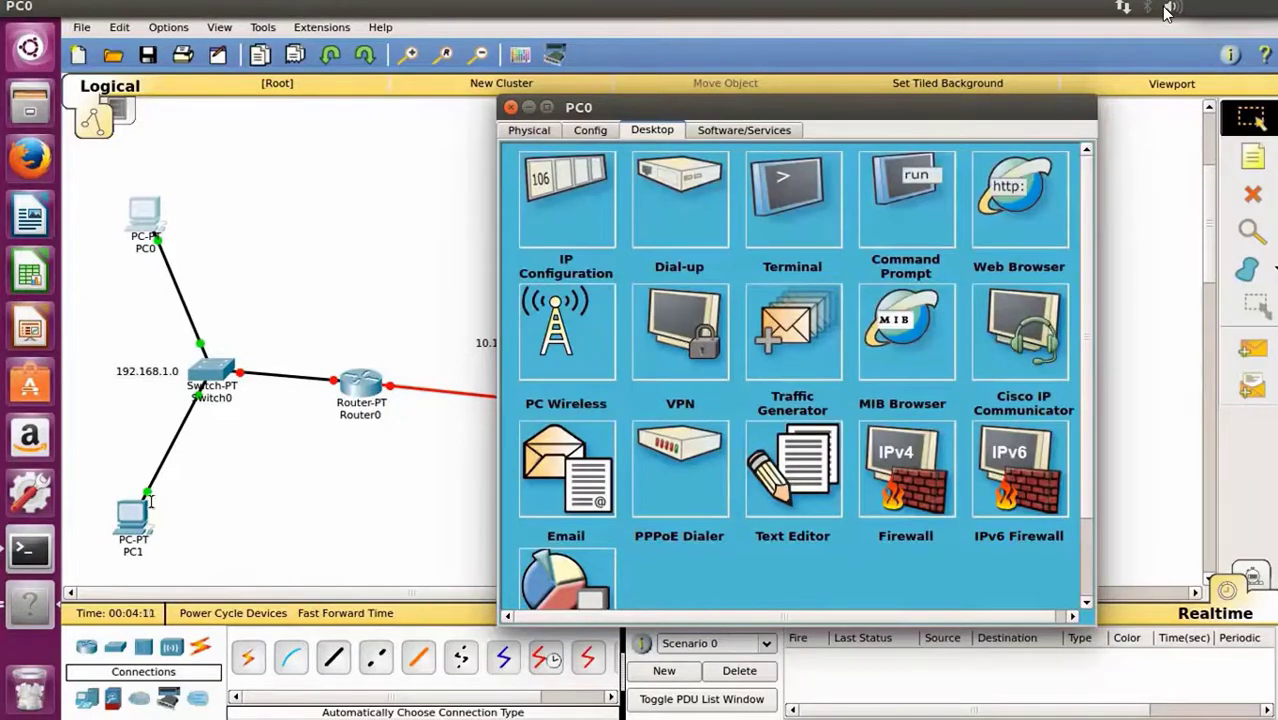
Give PC1 the static IP address 192.168.1.3 with subnet mask 255.255.255.0
left_click(135, 515)
left_click(131, 514)
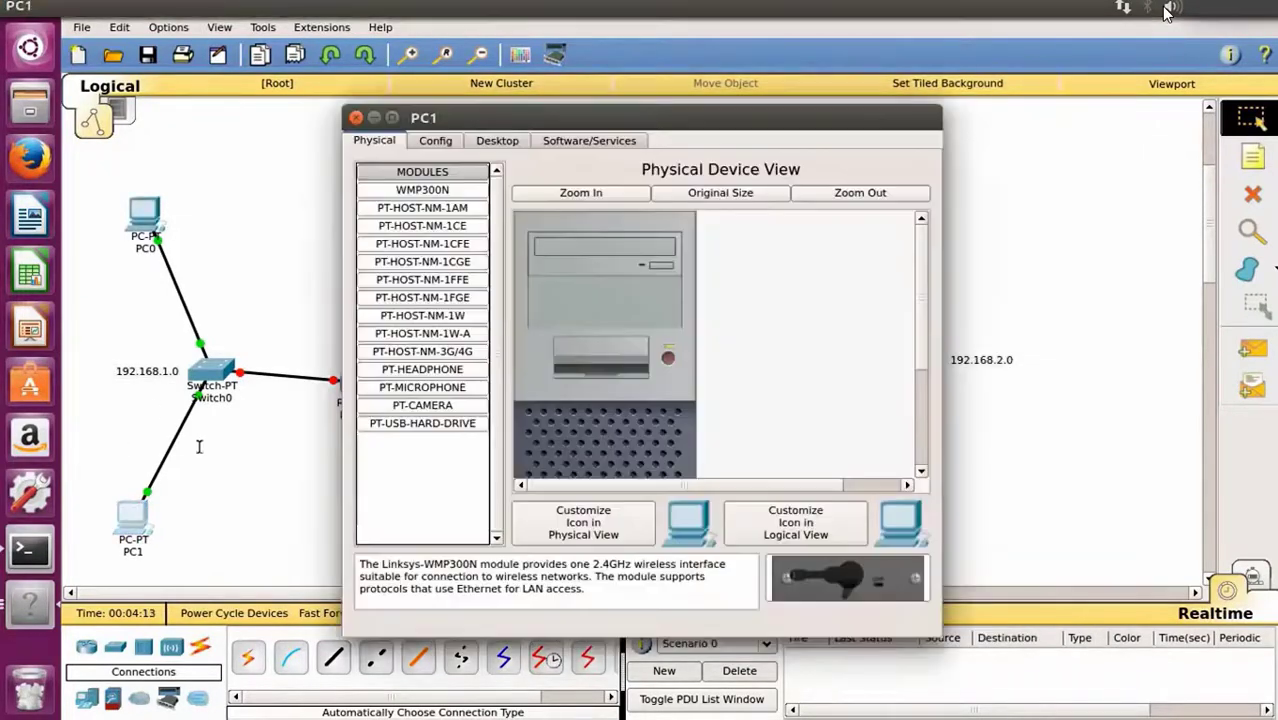
left_click(492, 140)
left_click(392, 207)
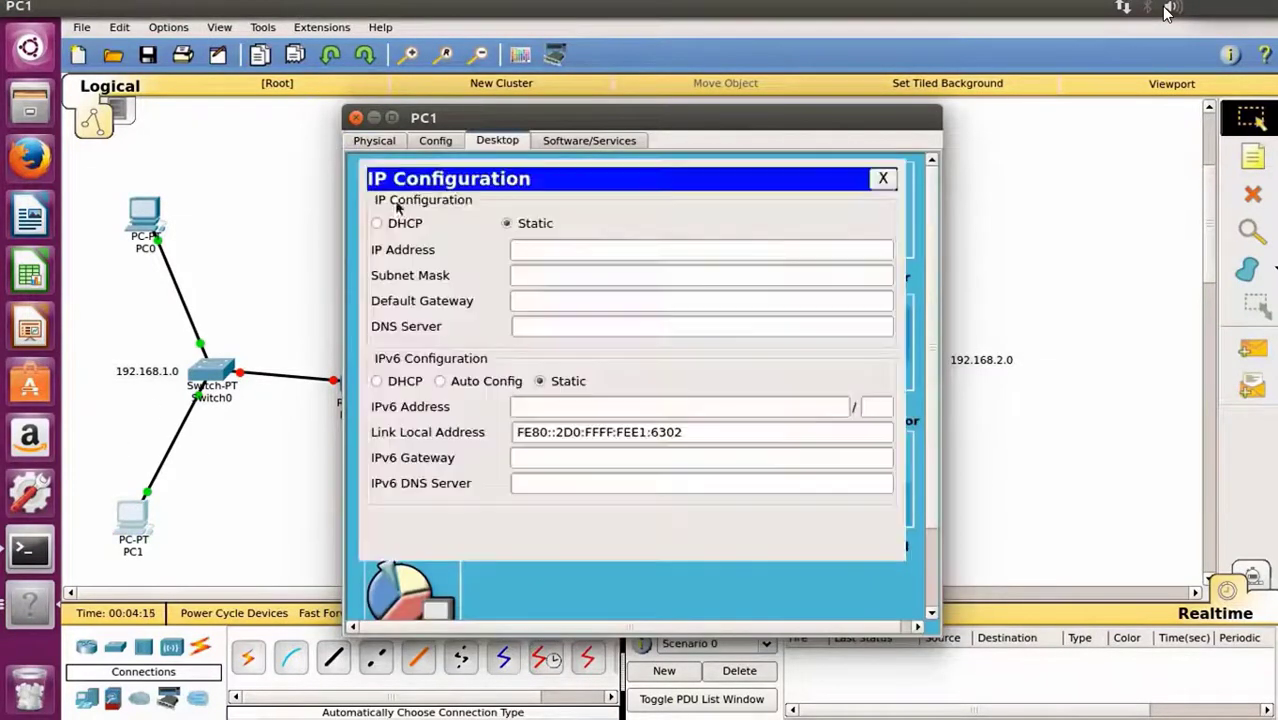
left_click(545, 249)
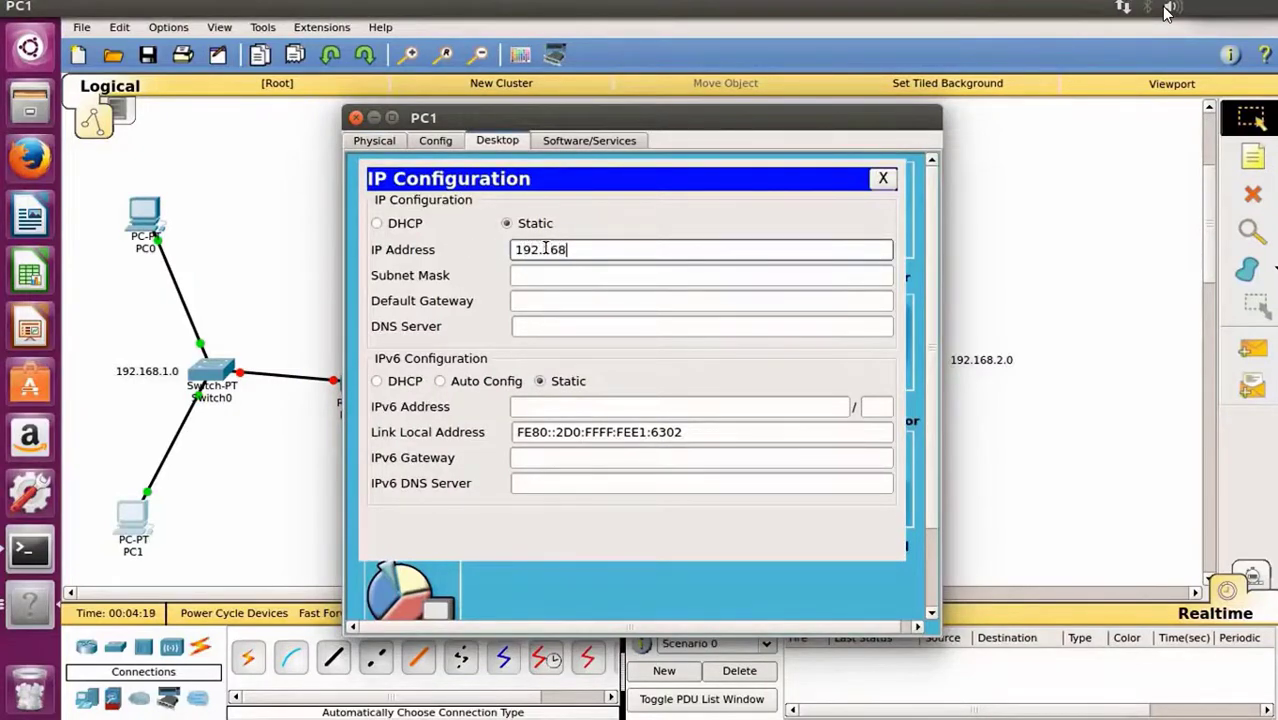
type("192.168.1.3")
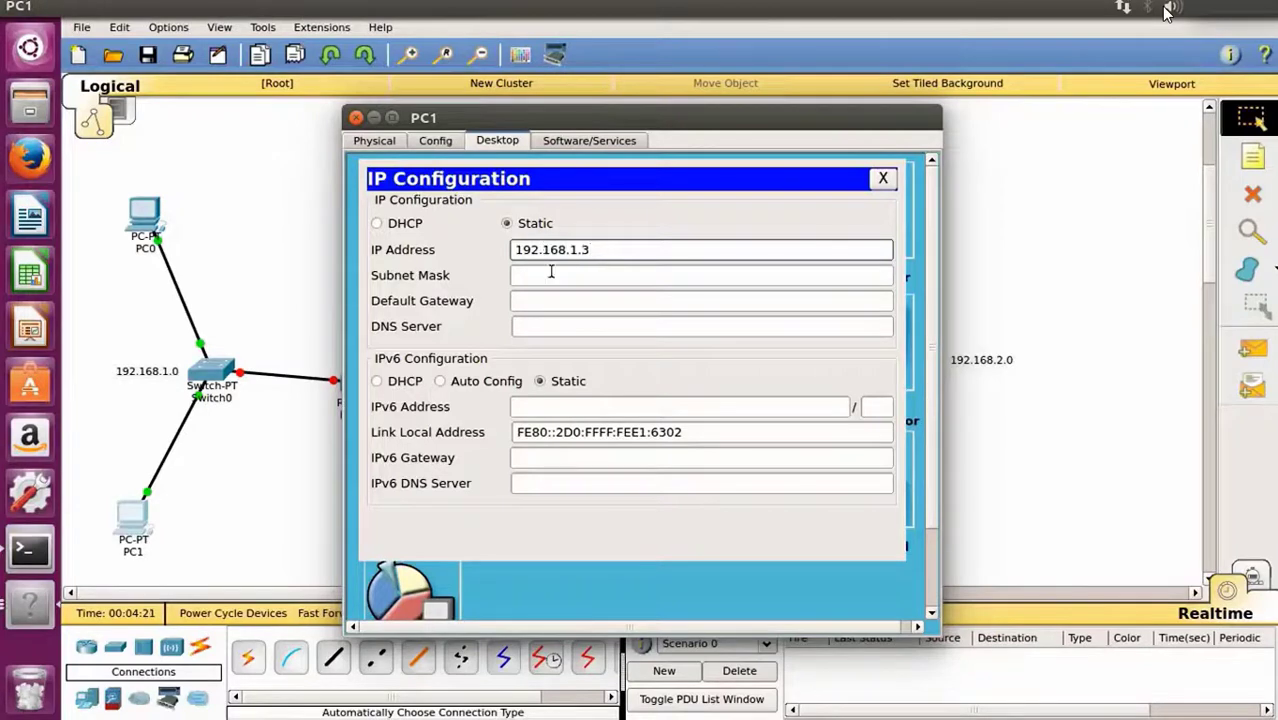
left_click(565, 275)
Set PC1's default gateway to 192.168.1.1 and close the PC1 window
left_click(575, 305)
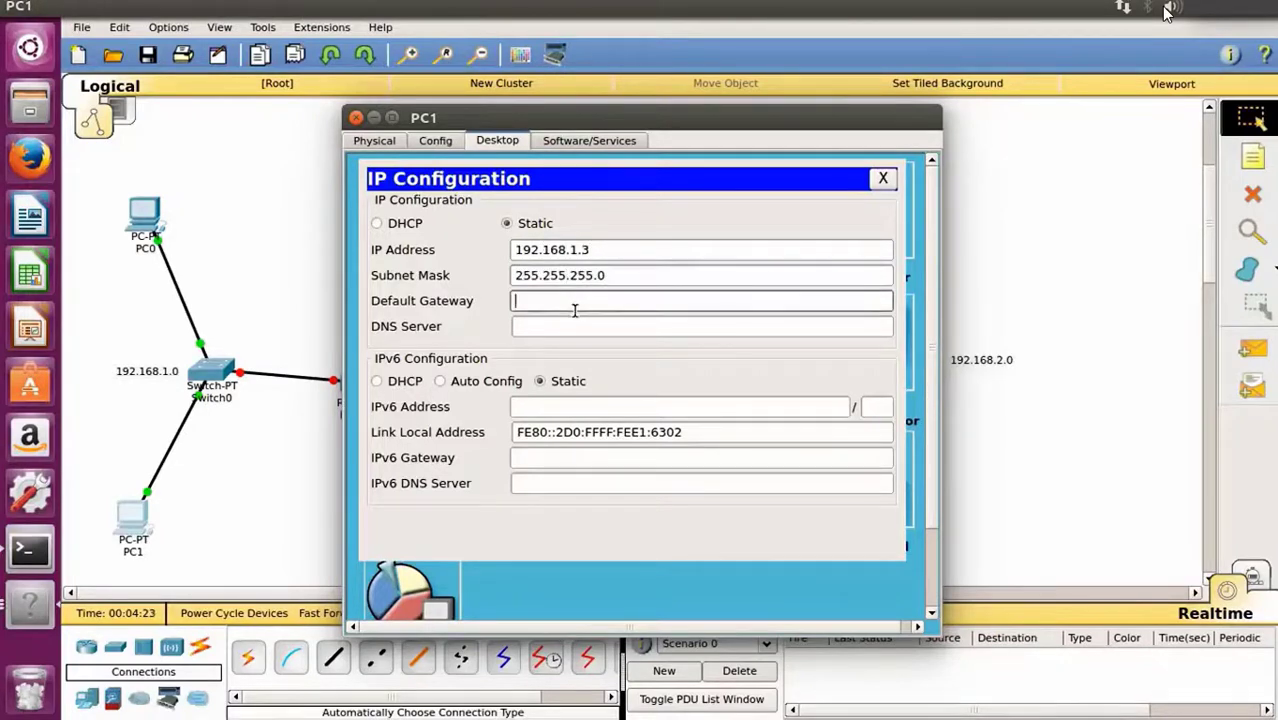
type("192.168.1.1")
left_click(880, 180)
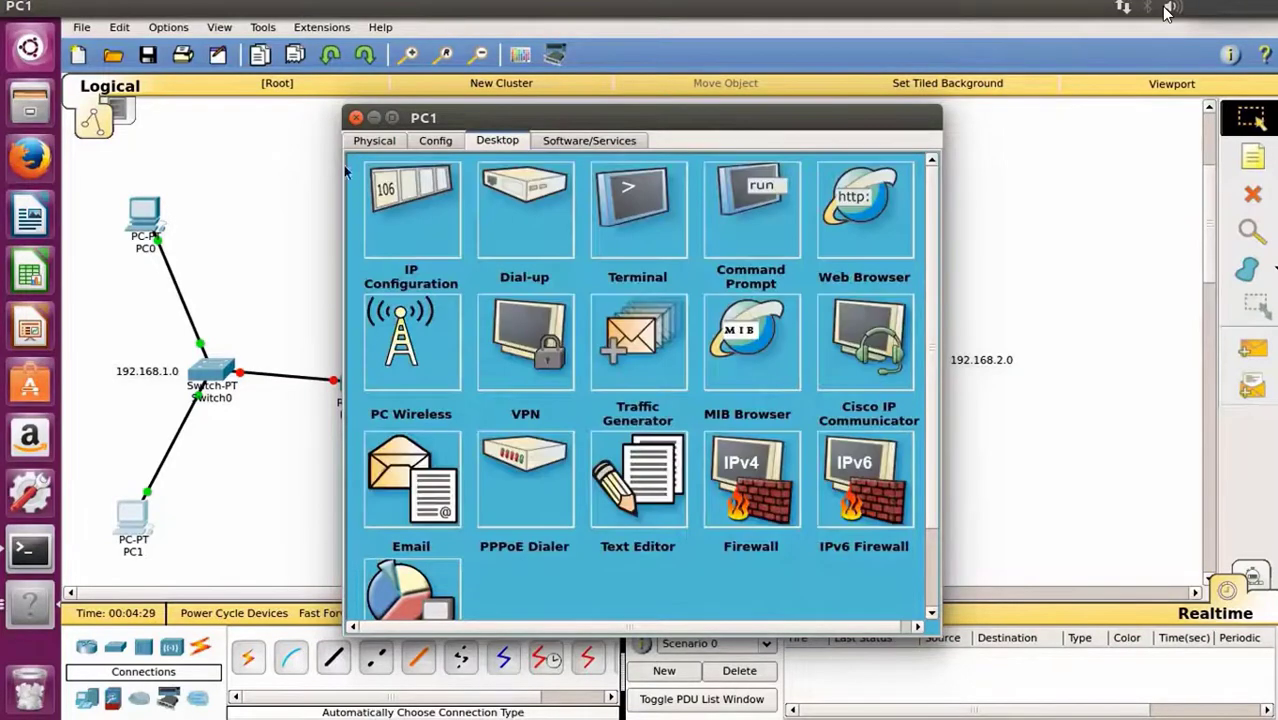
left_click(355, 117)
Give PC2 the static IP address 192.168.2.2 with subnet mask 255.255.255.0
left_click(918, 240)
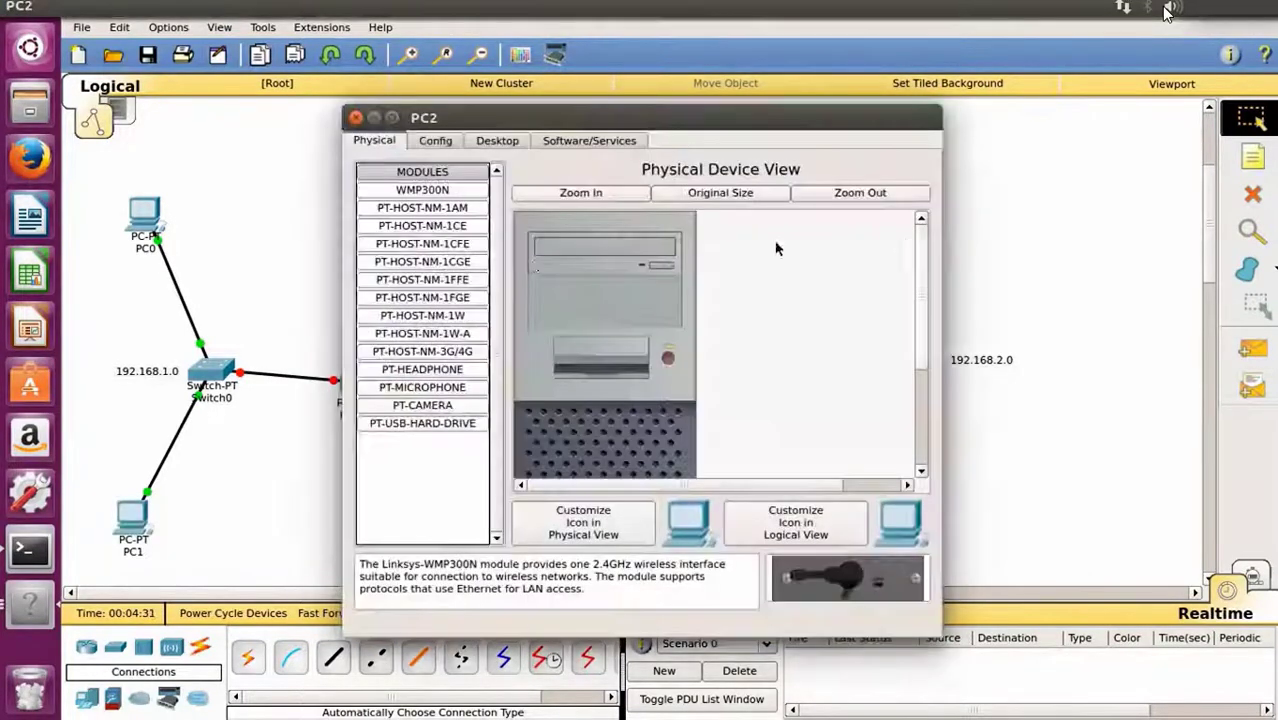
left_click(515, 141)
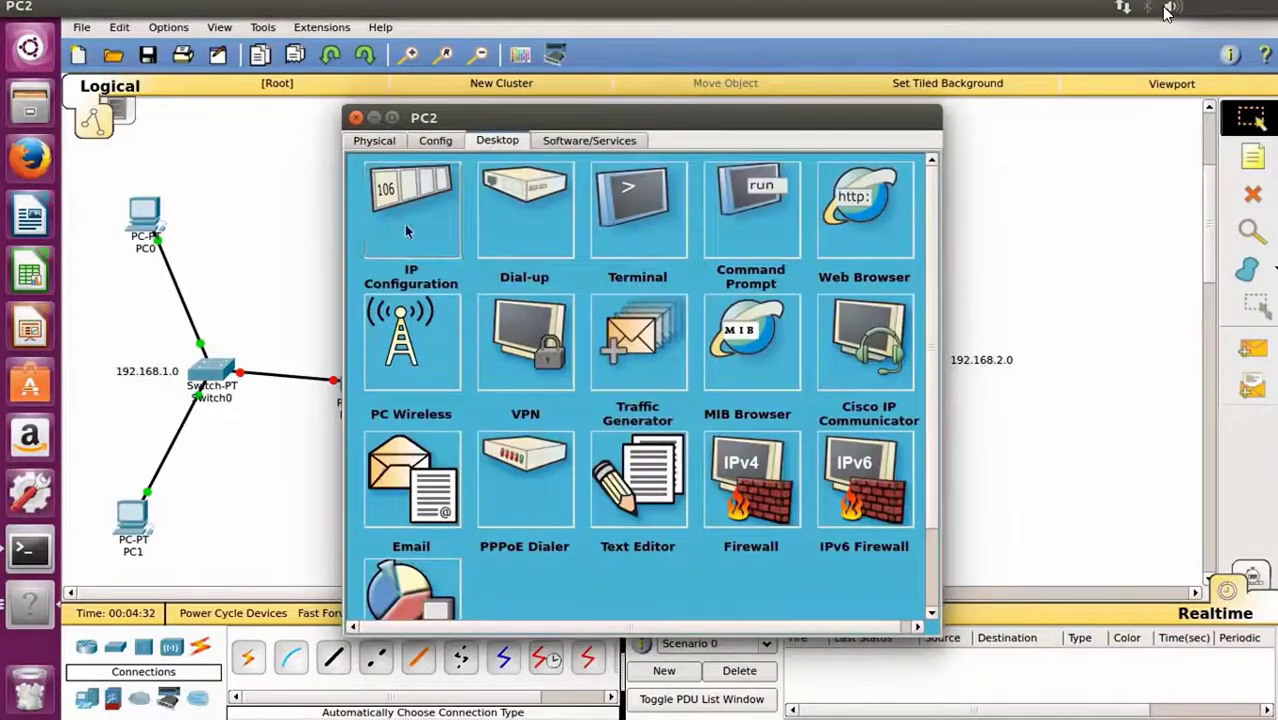
left_click(396, 224)
left_click_drag(740, 117, 544, 136)
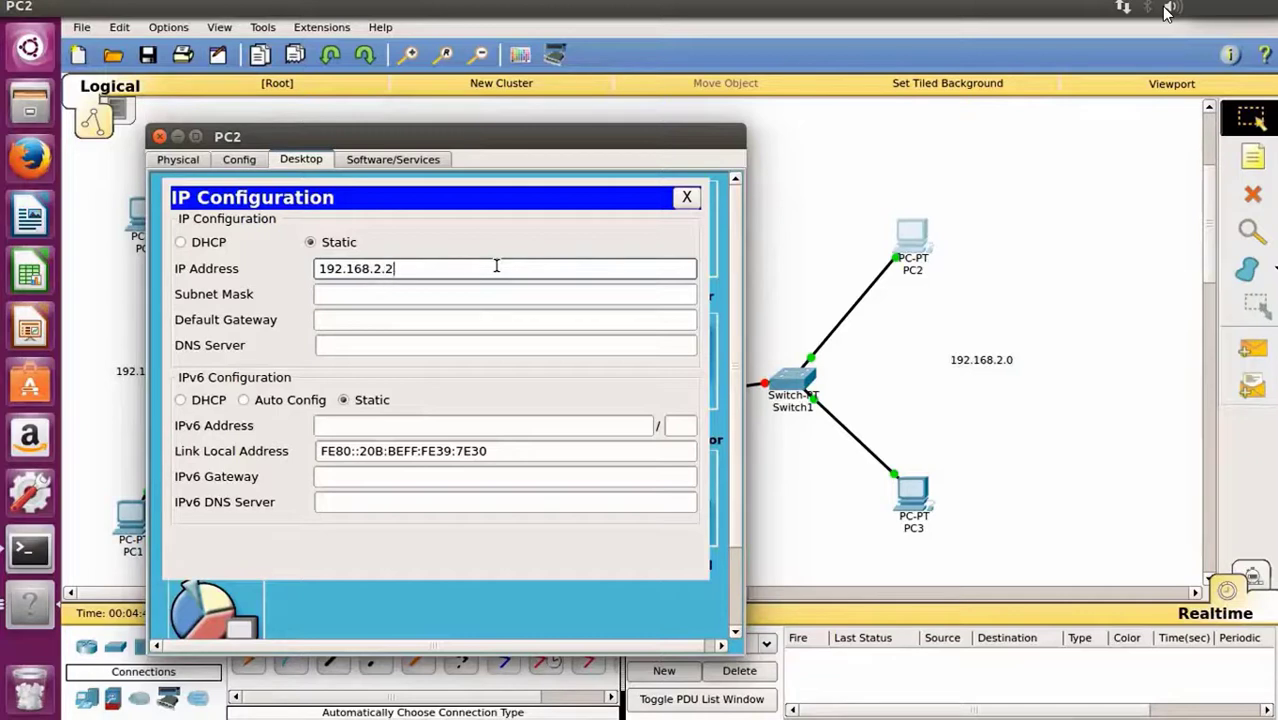
left_click(484, 297)
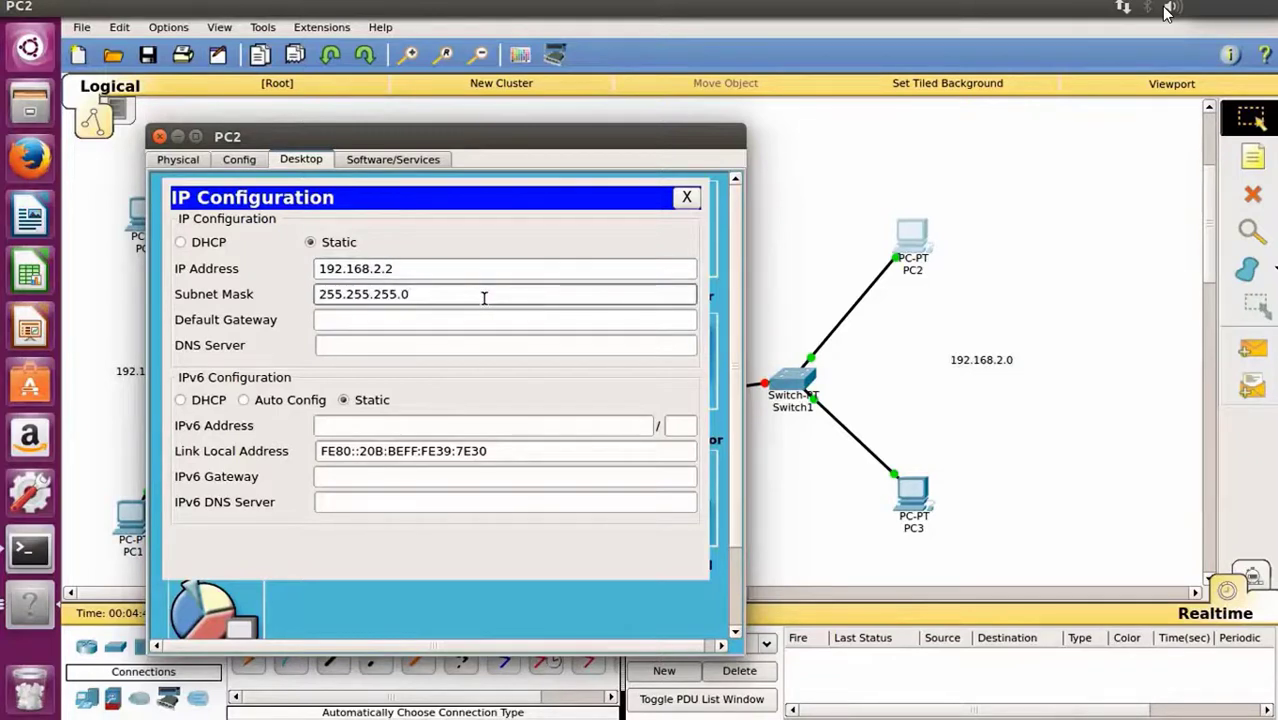
Set PC2's default gateway to 192.168.2.1 and close its IP configuration
left_click(469, 320)
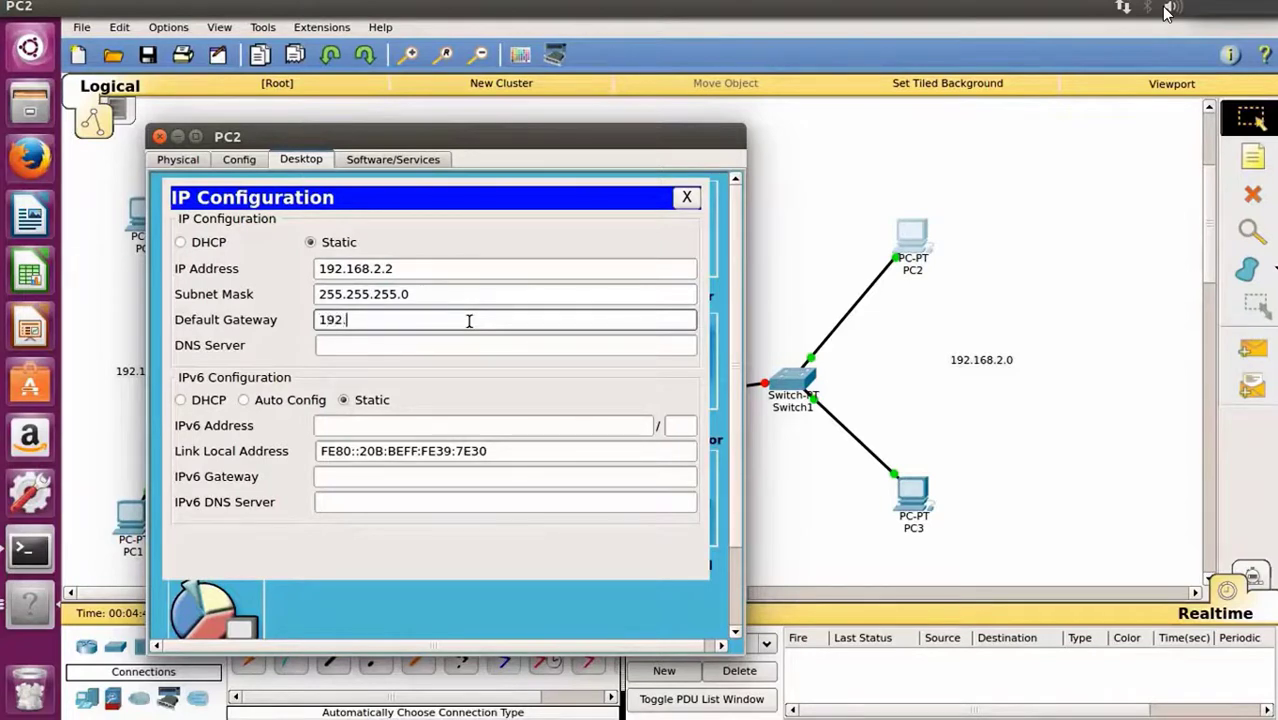
left_click_drag(542, 136, 443, 126)
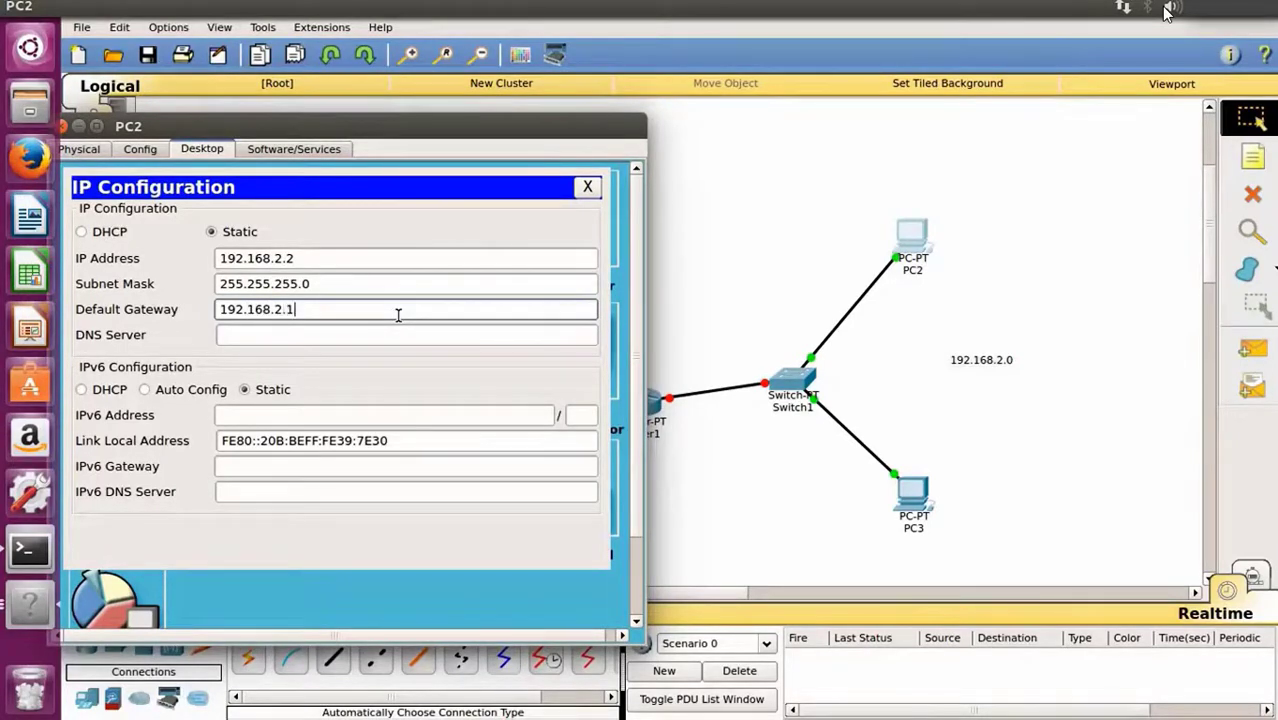
left_click(588, 187)
Give PC3 the static IP address 192.168.2.3 with subnet mask 255.255.255.0
left_click(912, 494)
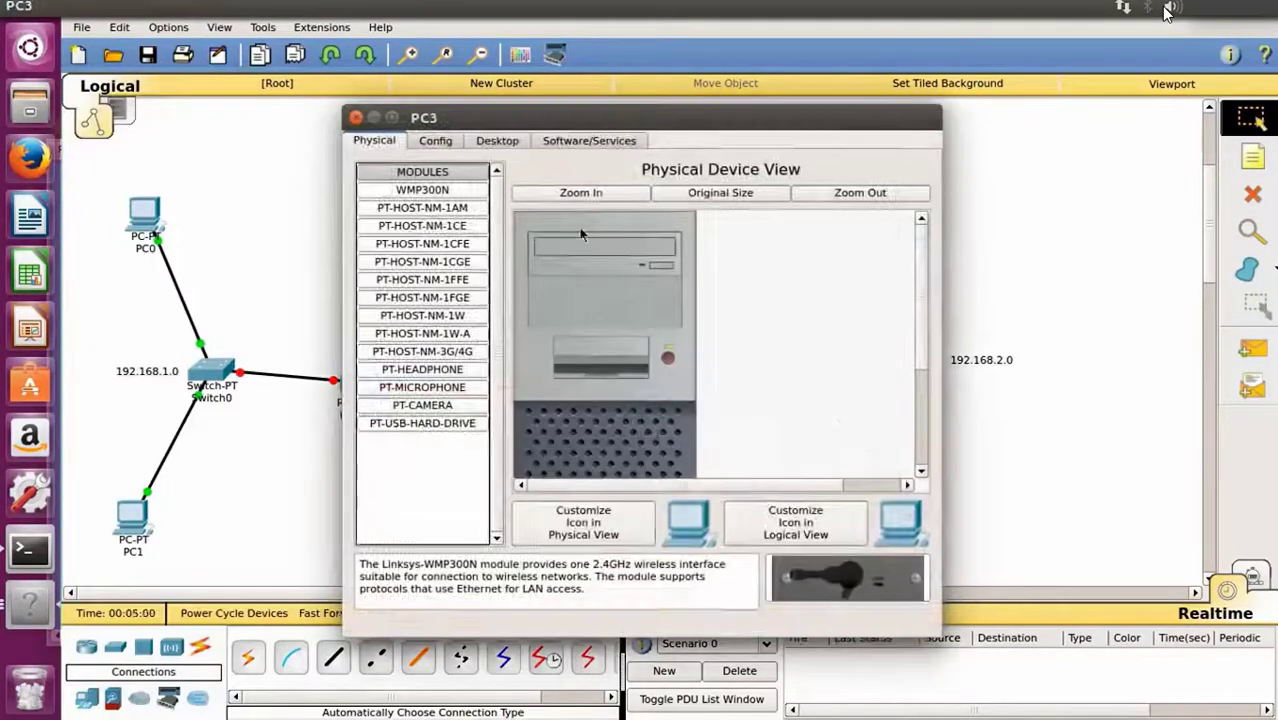
left_click(514, 146)
left_click(428, 225)
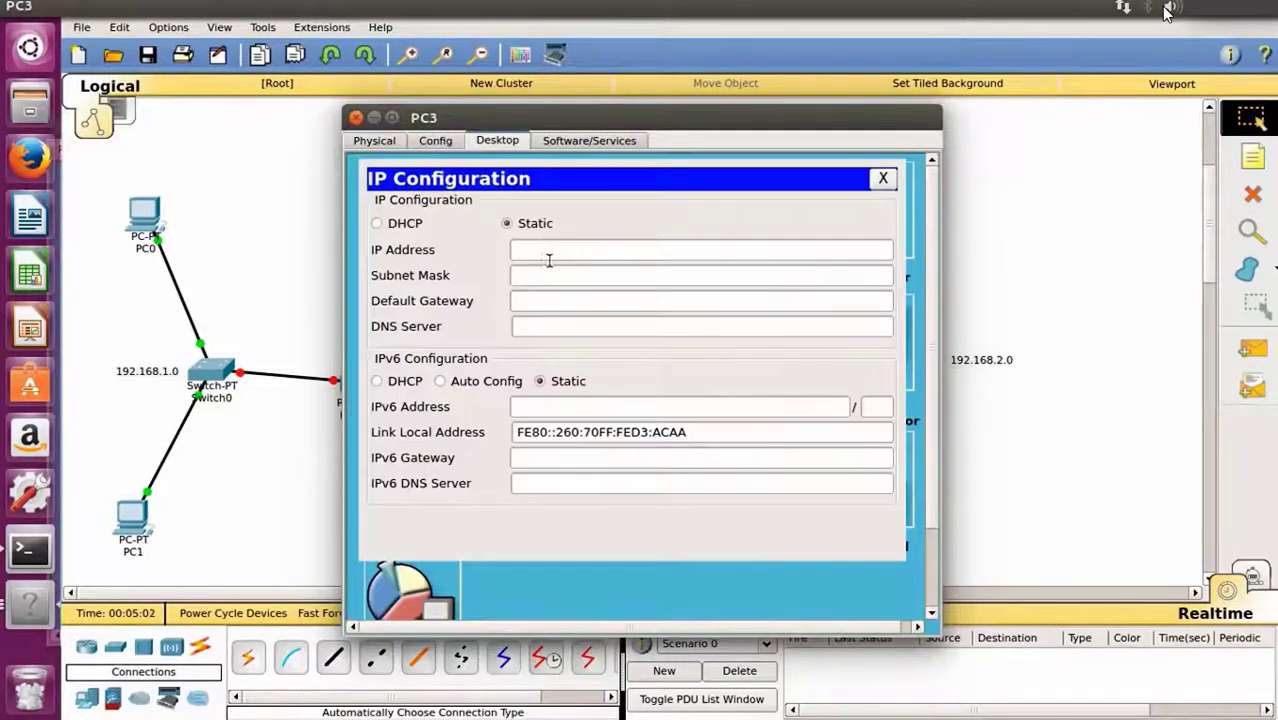
left_click(553, 250)
type("19")
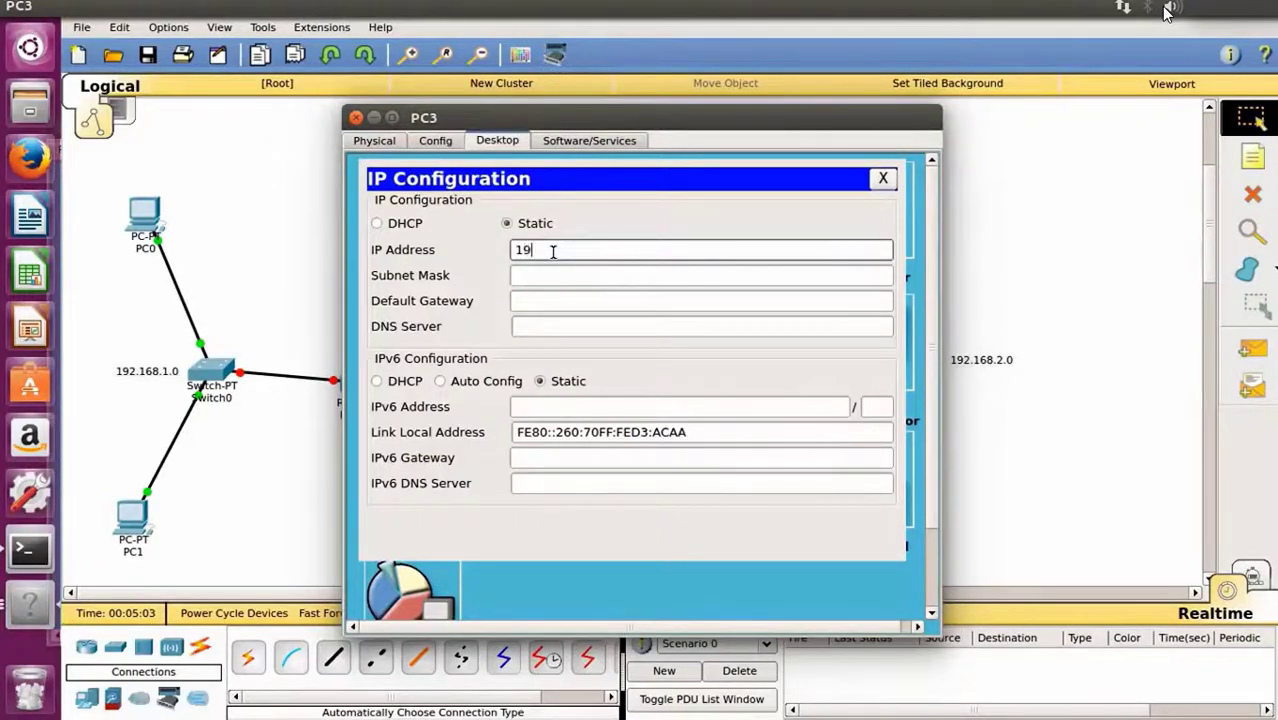
type("2.168.2.3")
left_click(553, 274)
Set PC3's default gateway to 192.168.2.1 and close the PC3 window
left_click(575, 300)
type("192.168.")
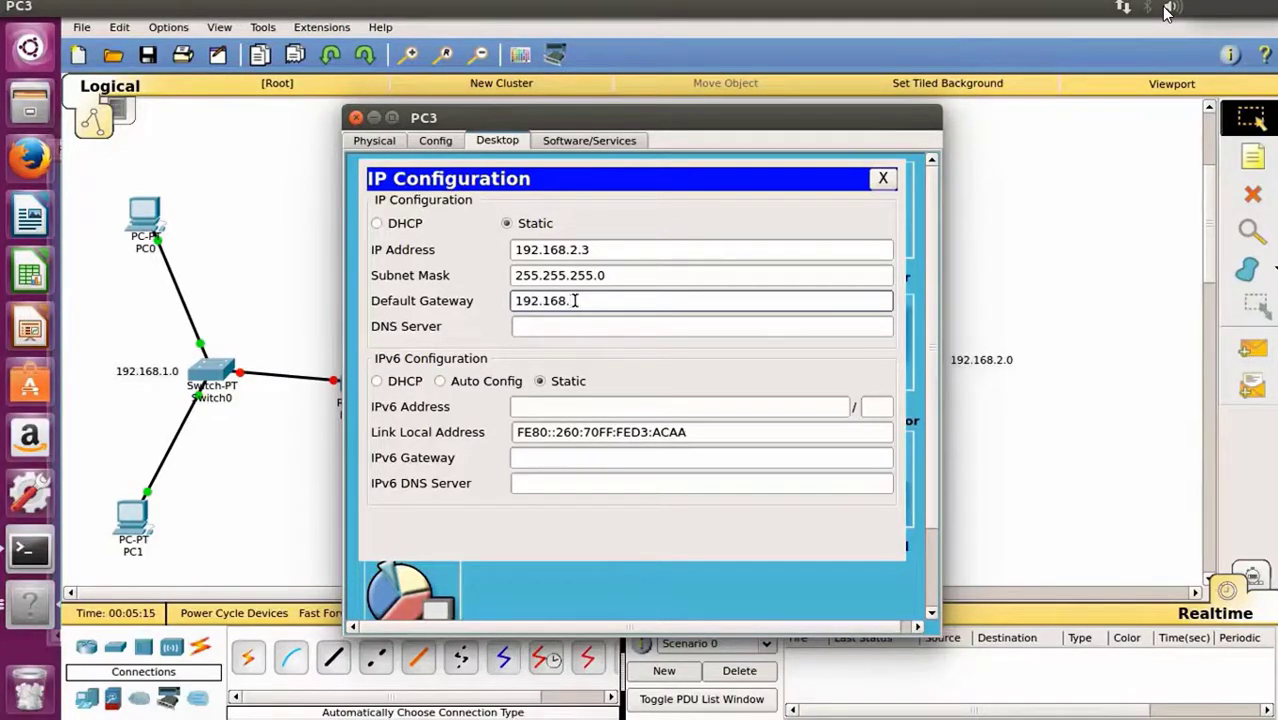
type("2.1")
left_click(883, 178)
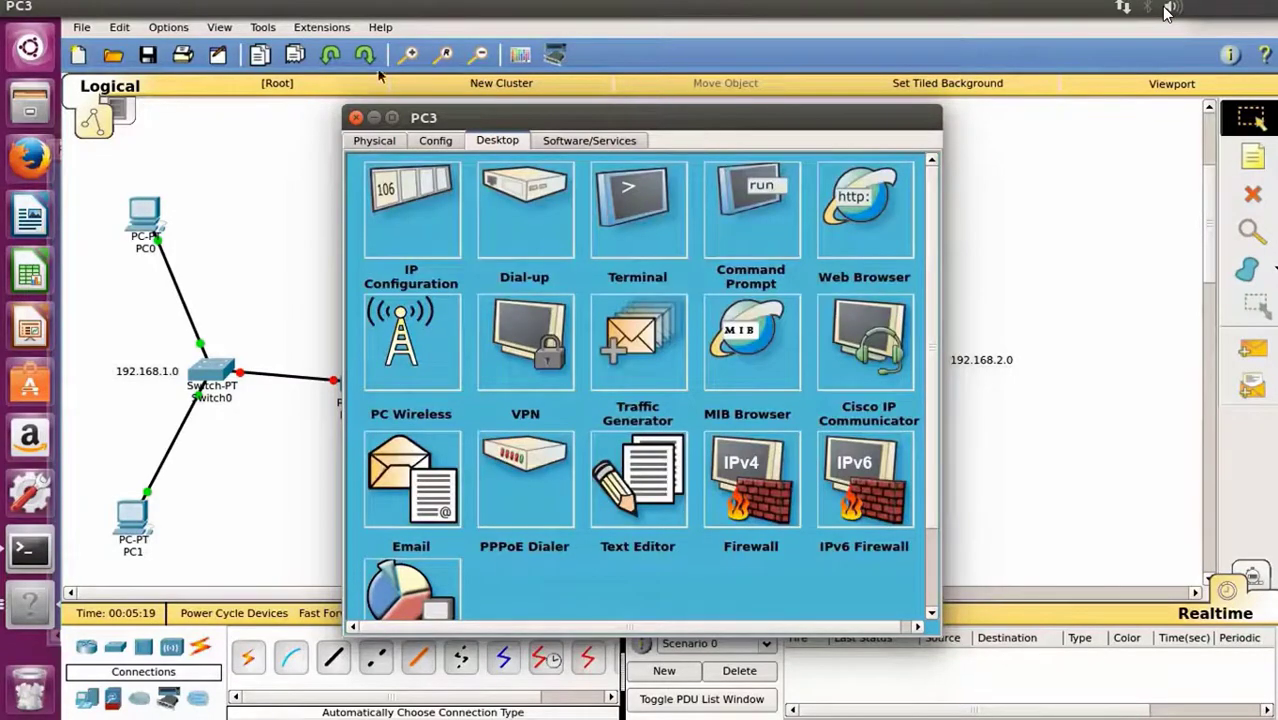
left_click(356, 117)
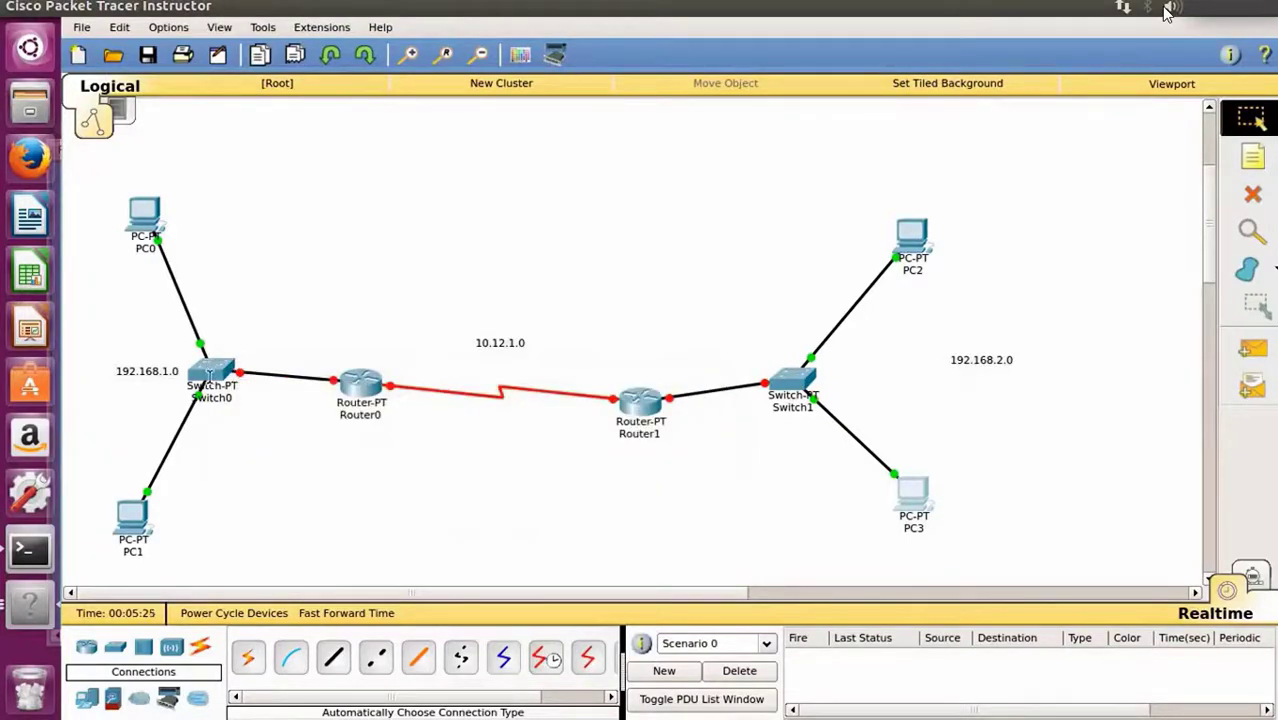
left_click(210, 370)
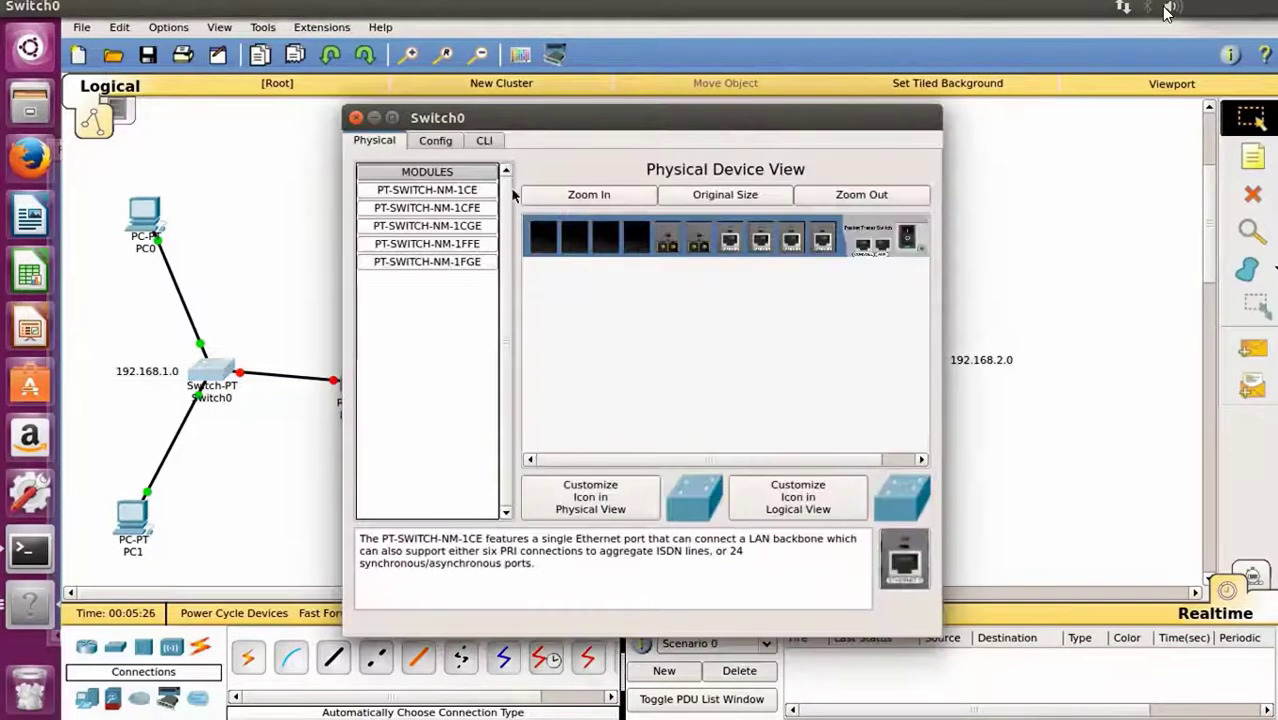
left_click(355, 117)
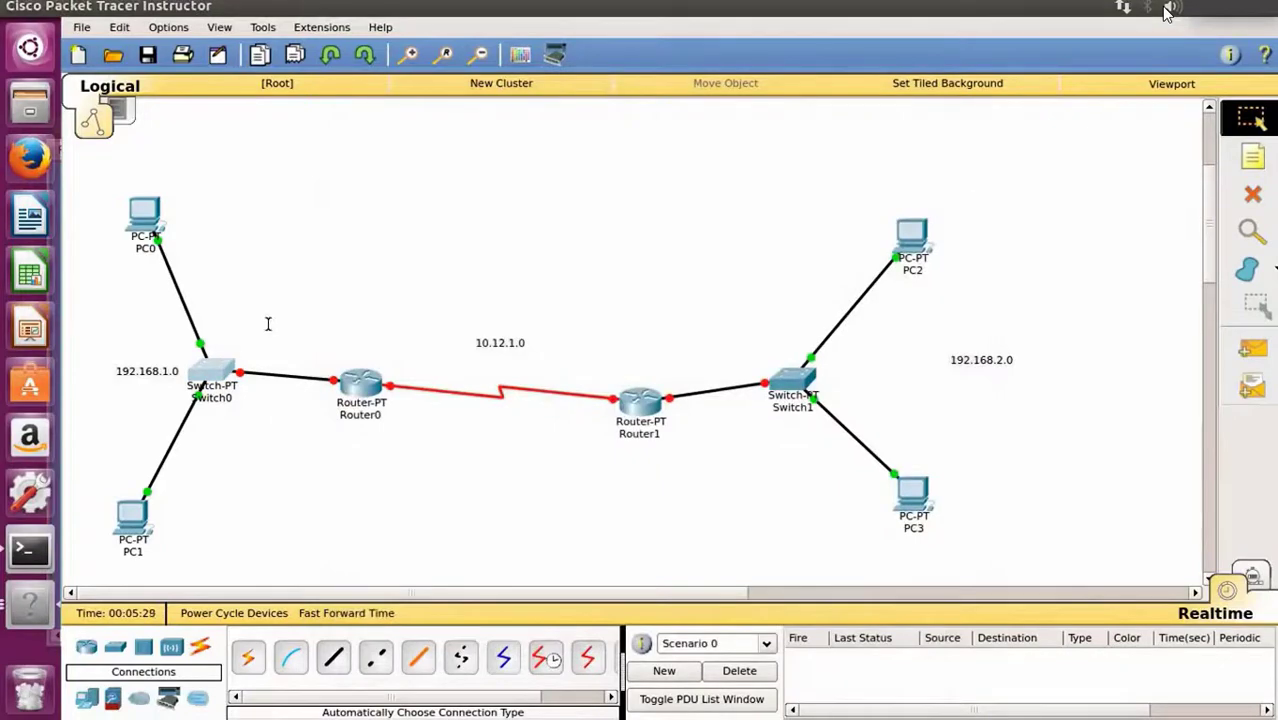
Assign 192.168.1.1 with subnet mask 255.255.255.0 to Router0's FastEthernet0/0 interface and turn its port on
left_click(357, 390)
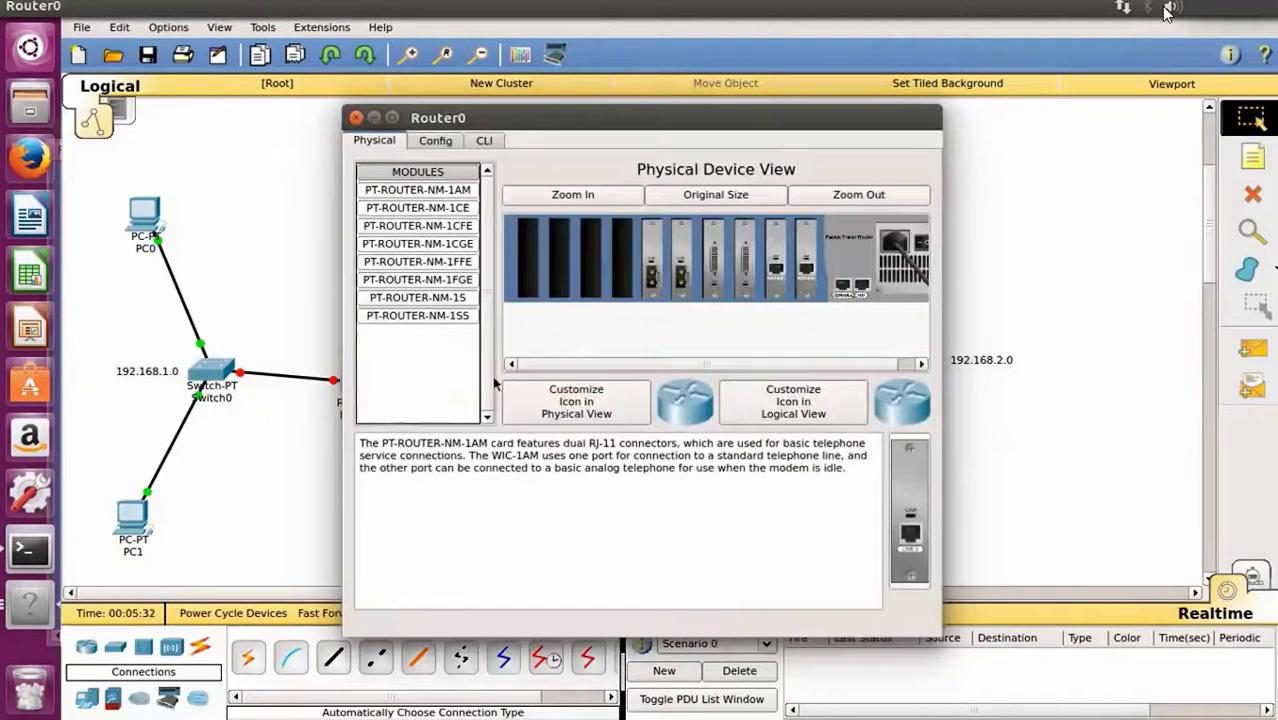
left_click(436, 141)
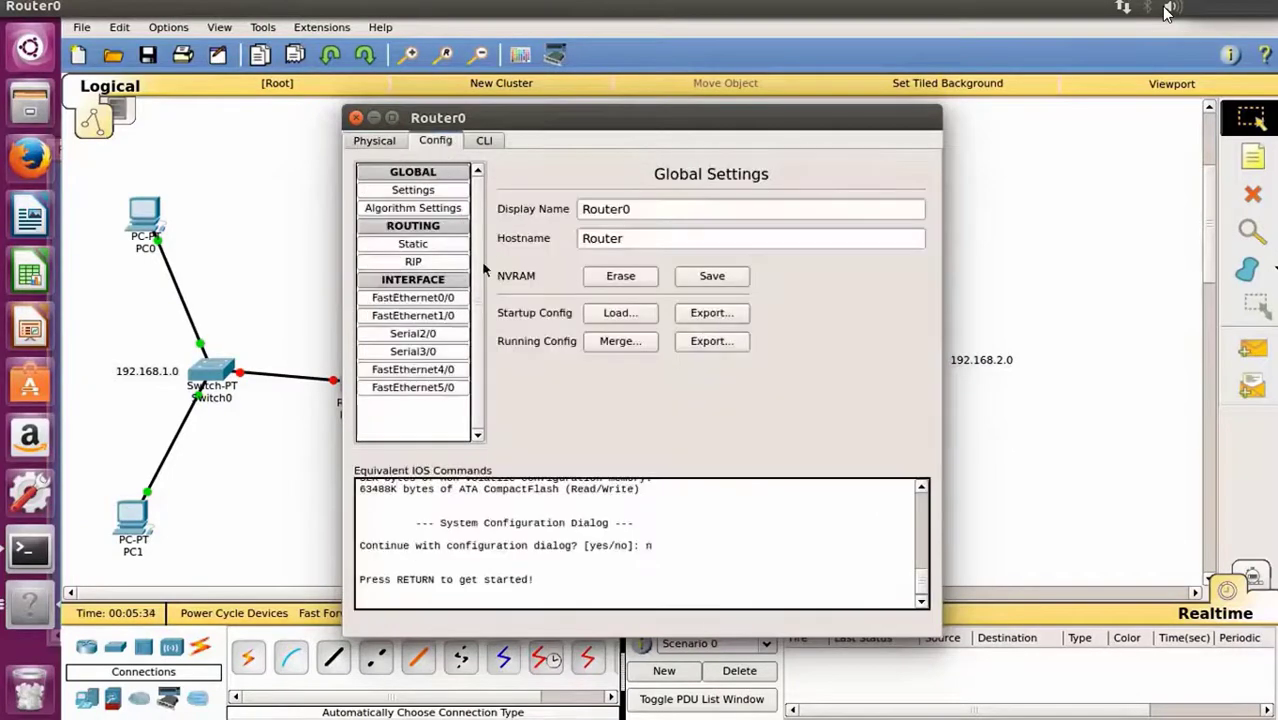
left_click(484, 141)
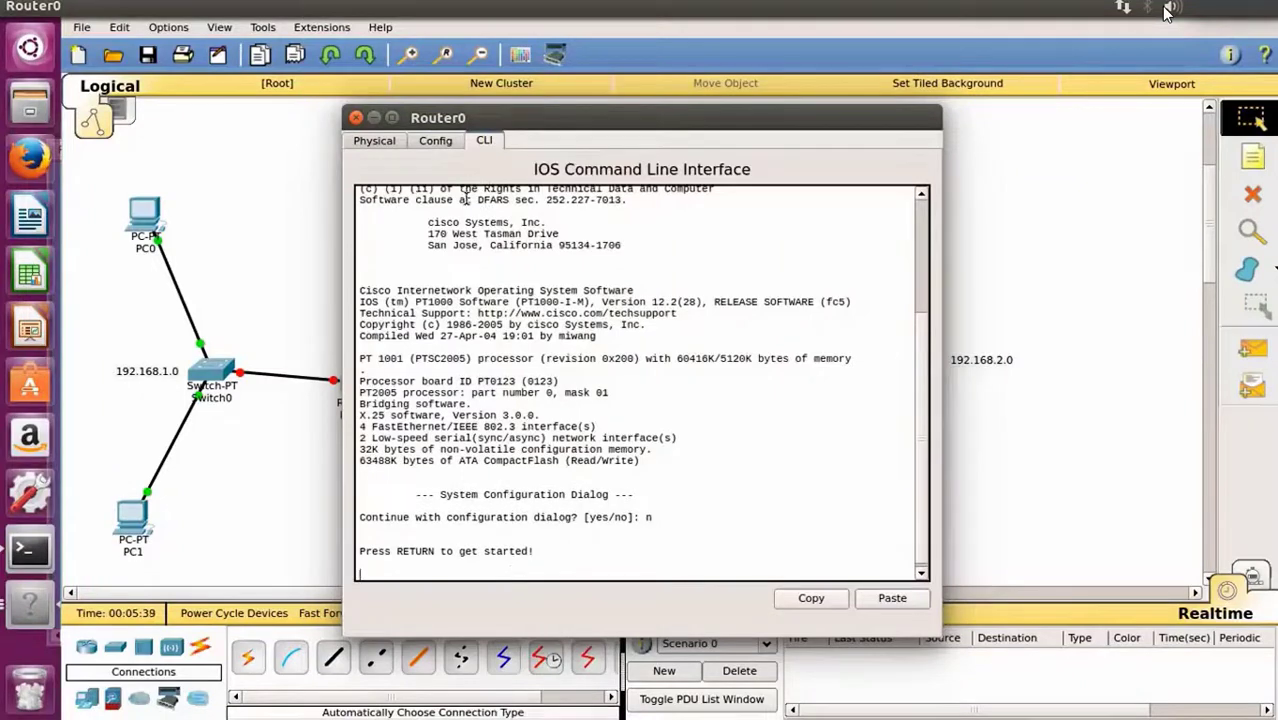
left_click(442, 142)
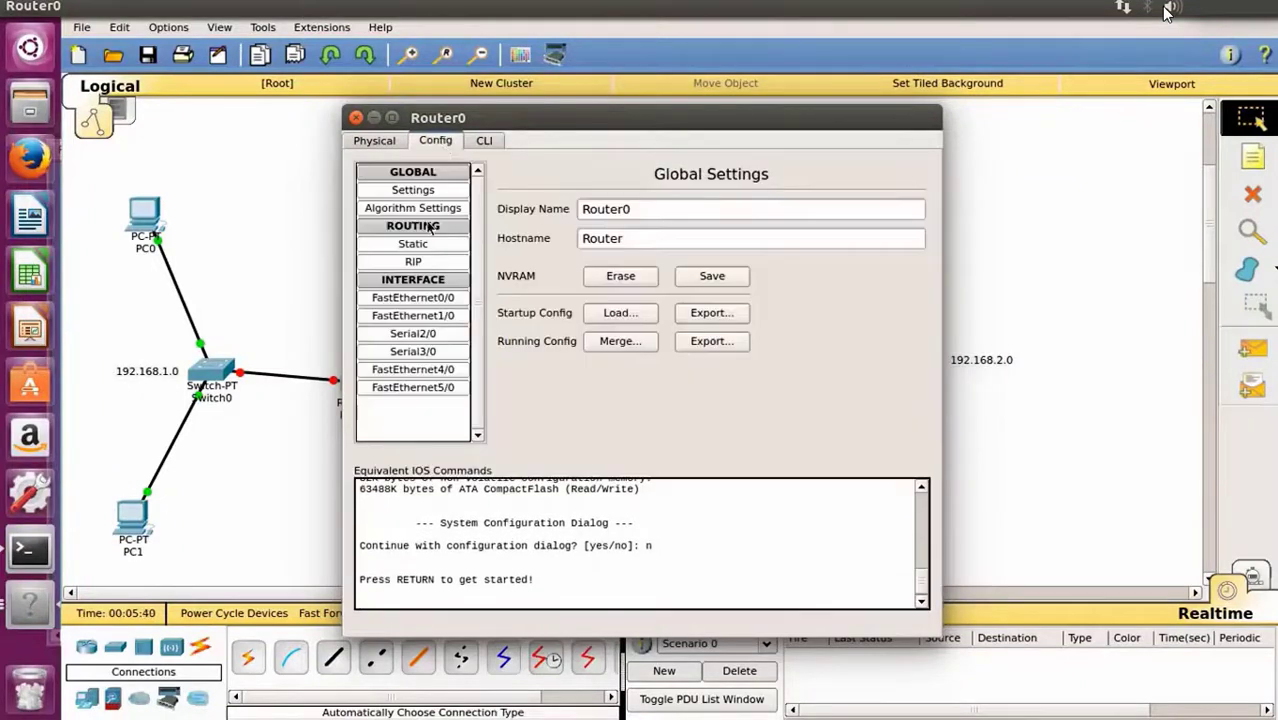
left_click(407, 298)
left_click(810, 304)
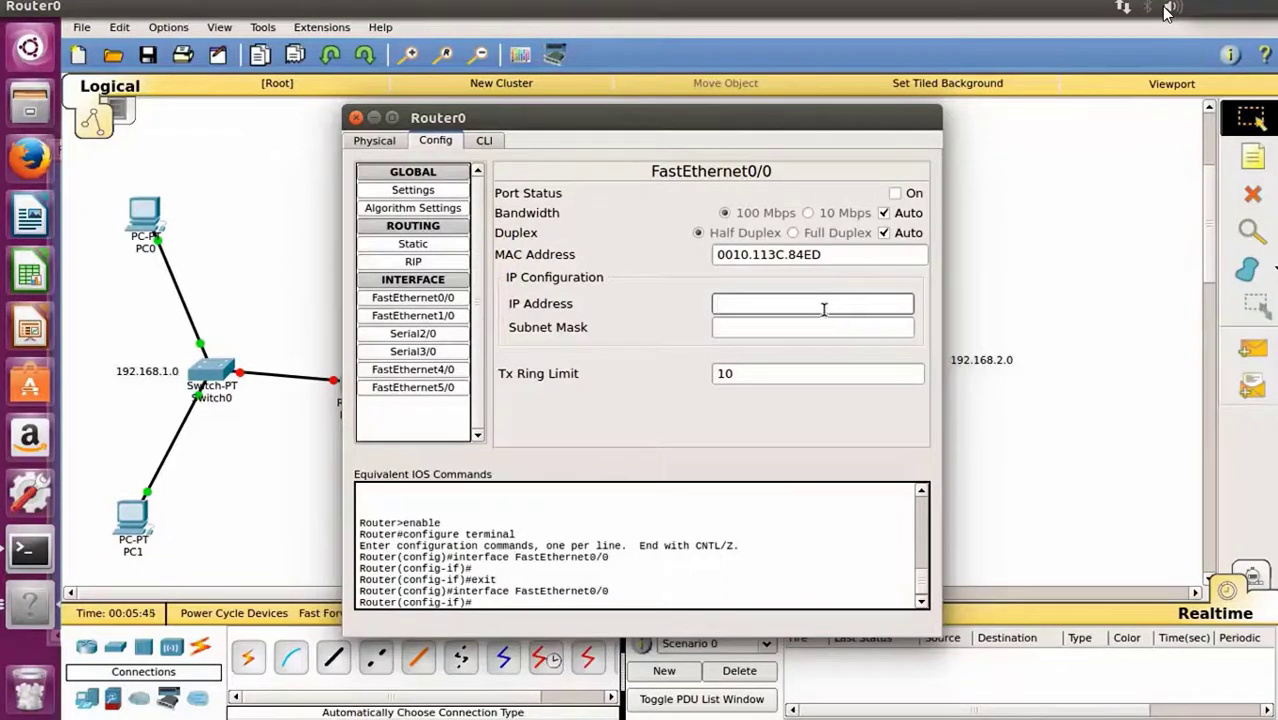
type("192.168.1.1")
left_click(809, 330)
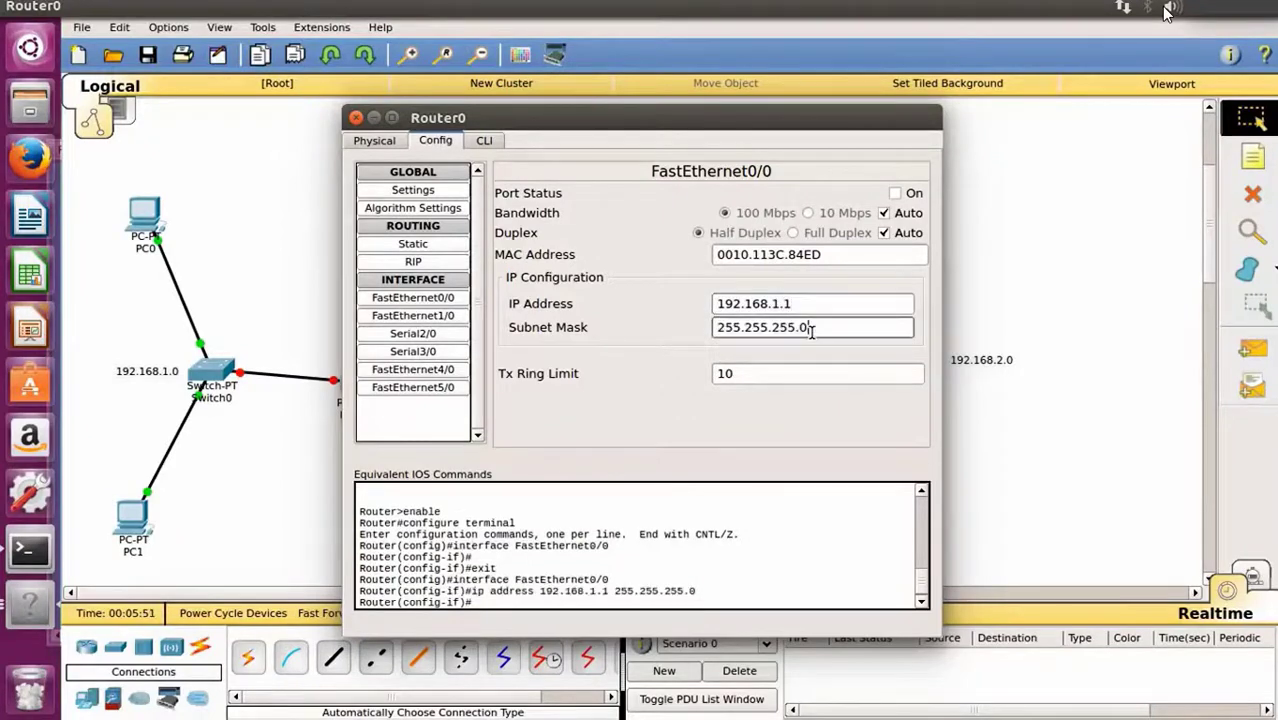
left_click(895, 193)
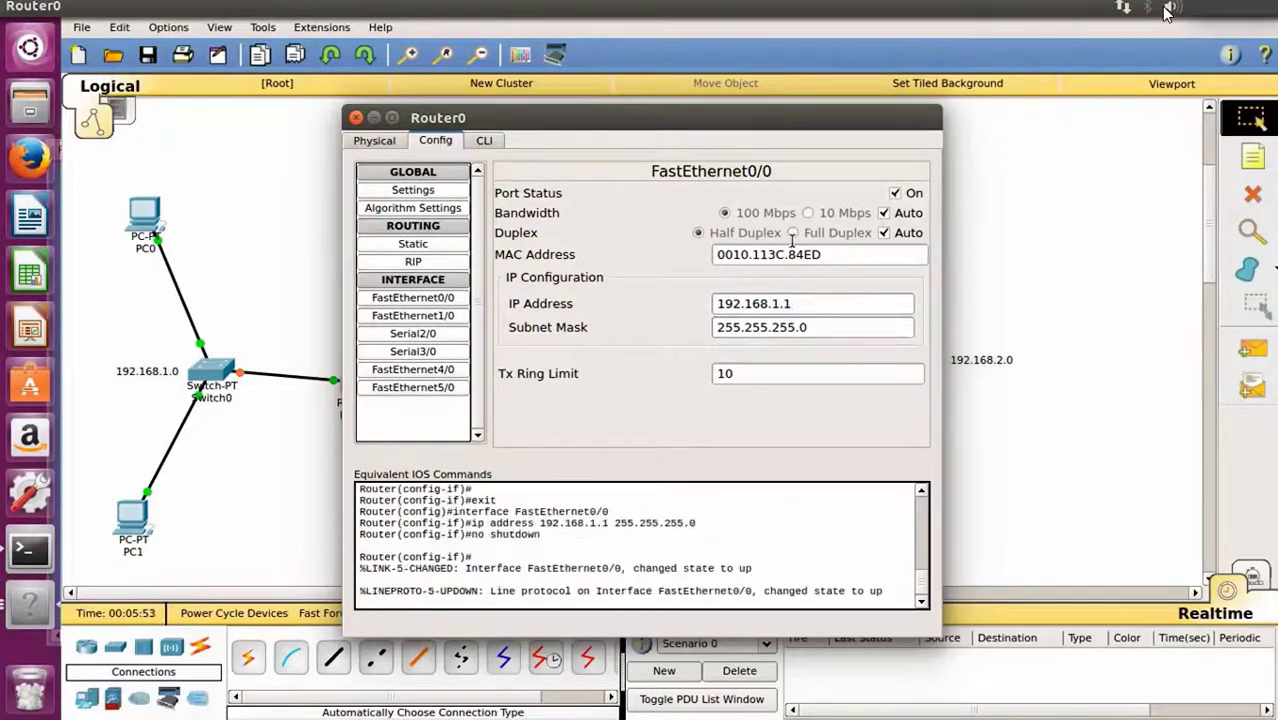
left_click(356, 117)
Assign 192.168.2.1 with subnet mask 255.255.255.0 to Router1's FastEthernet0/0 interface, turn its port on and close the Router1 window
left_click(638, 405)
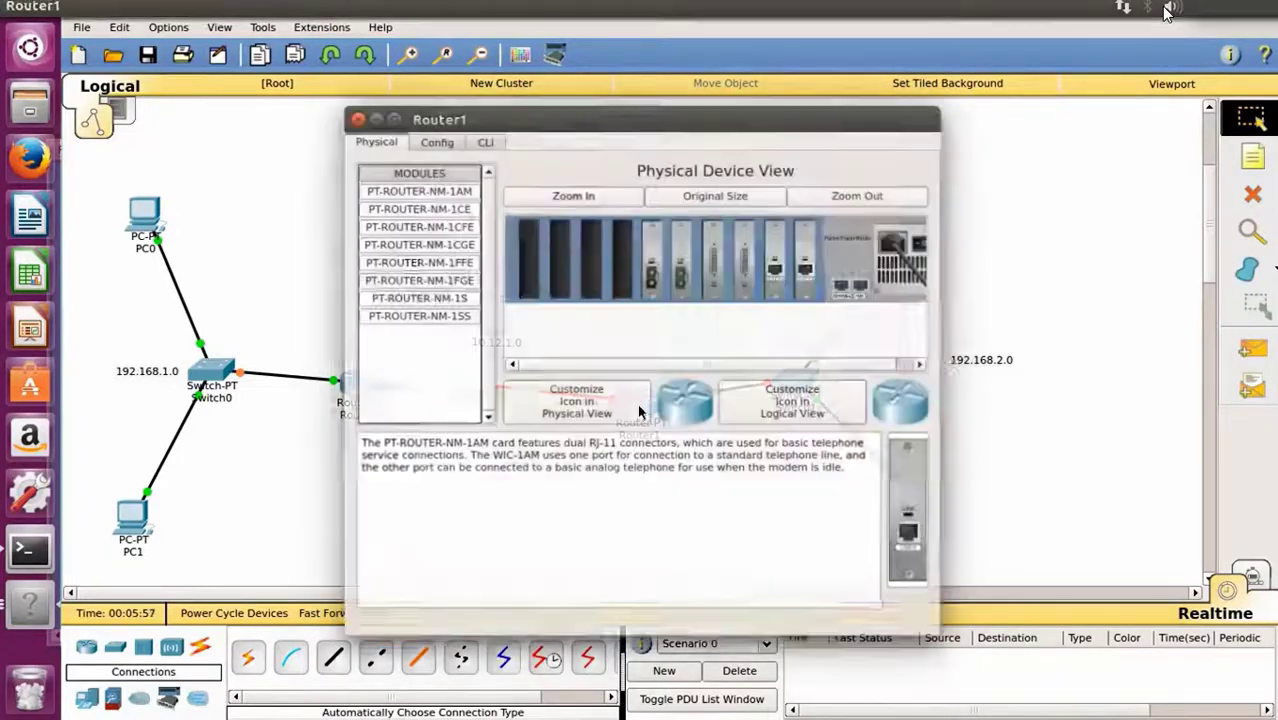
left_click(432, 141)
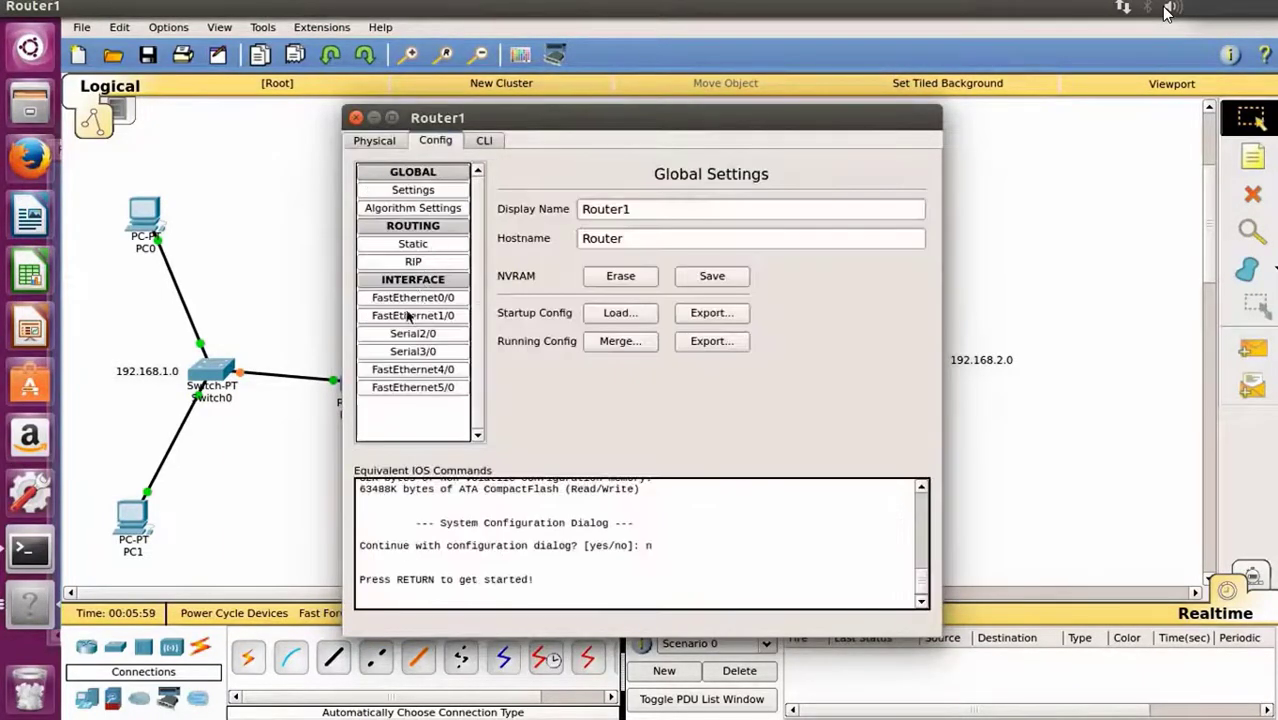
left_click(410, 297)
left_click(751, 302)
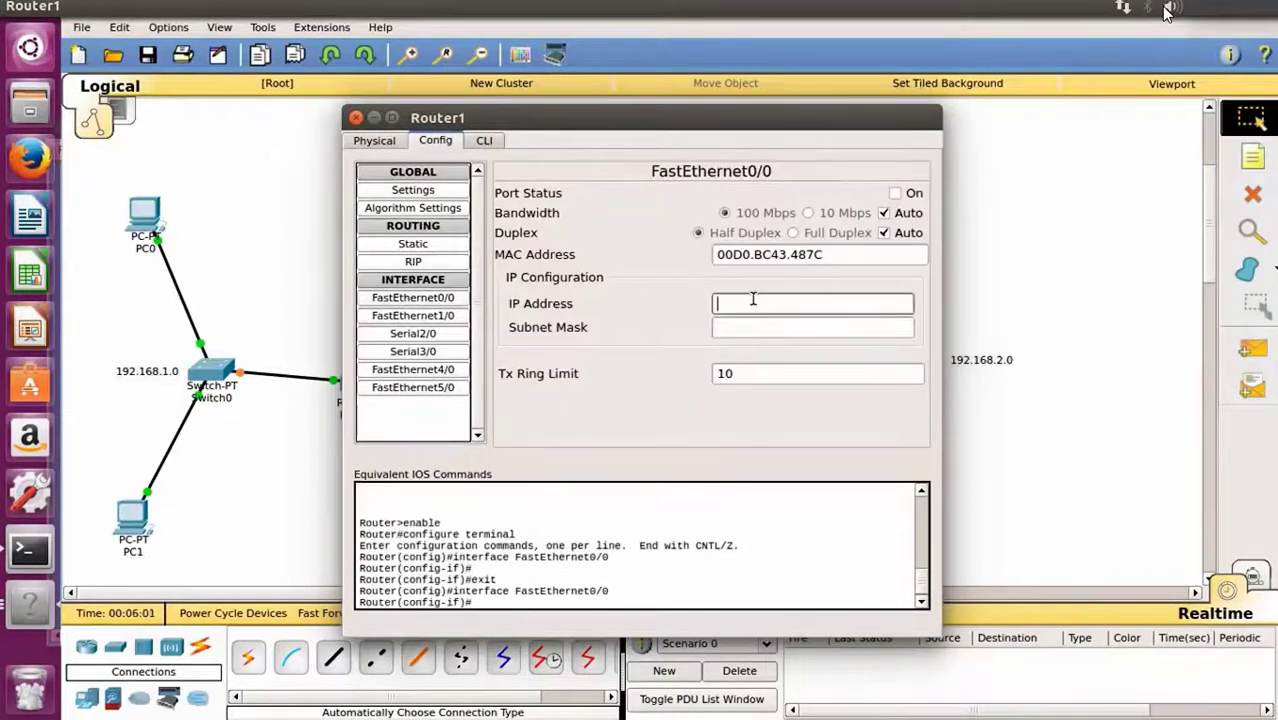
type("192.168.2.1")
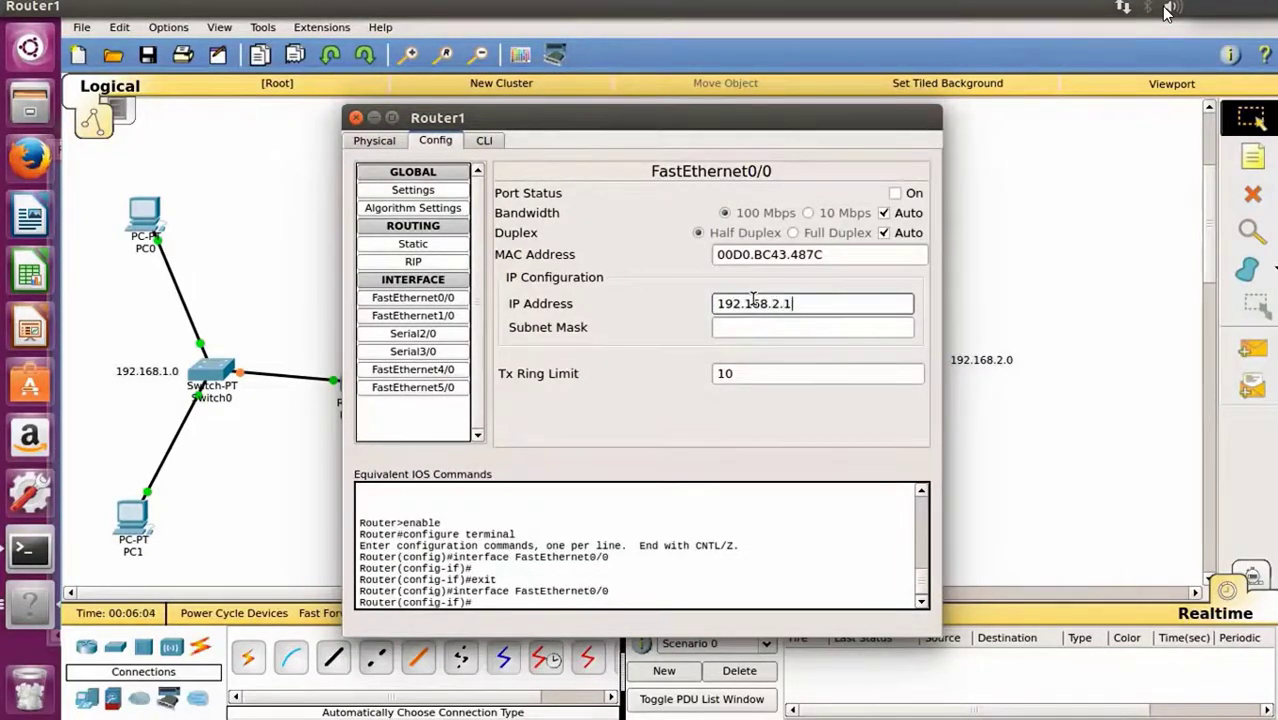
left_click(745, 321)
left_click(895, 194)
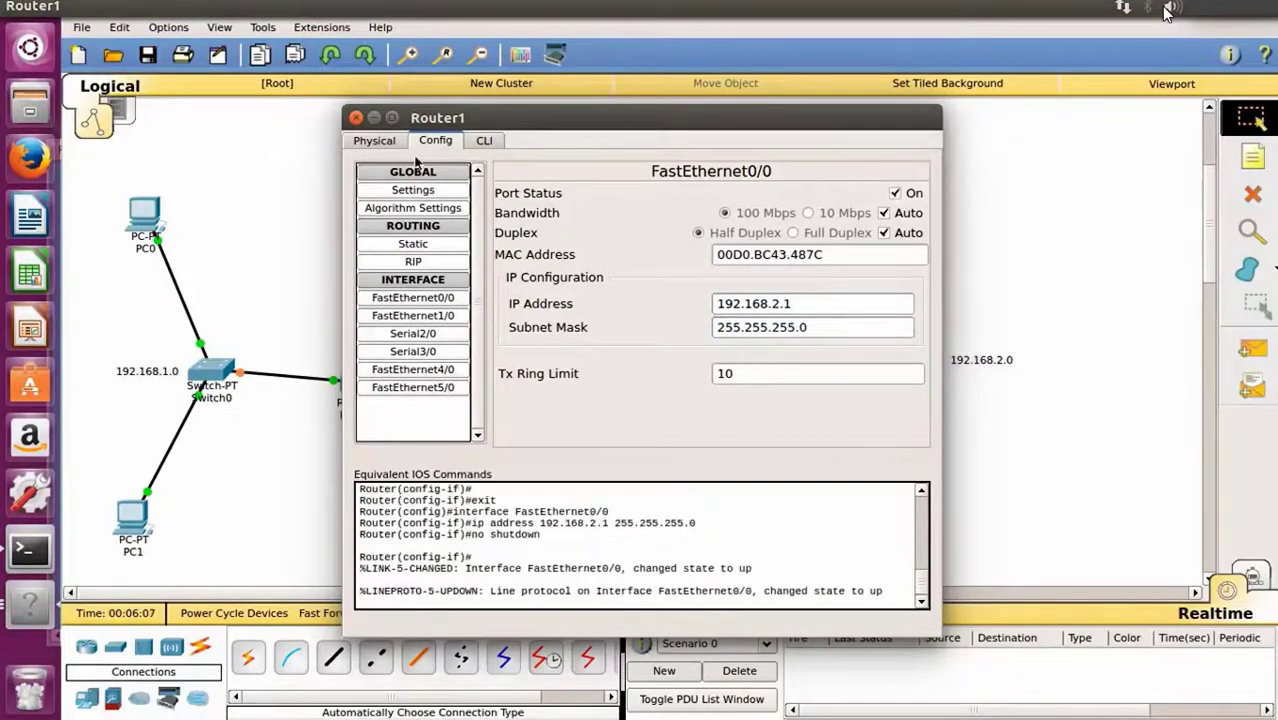
left_click(356, 117)
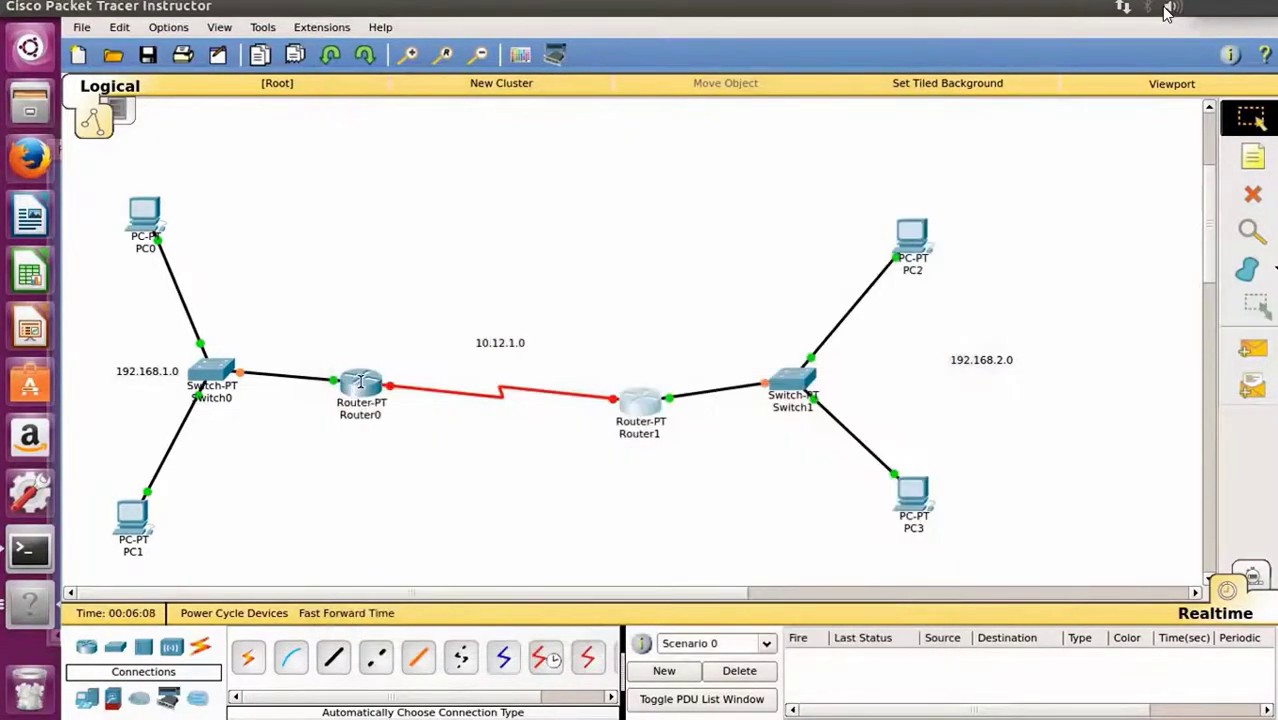
left_click(360, 381)
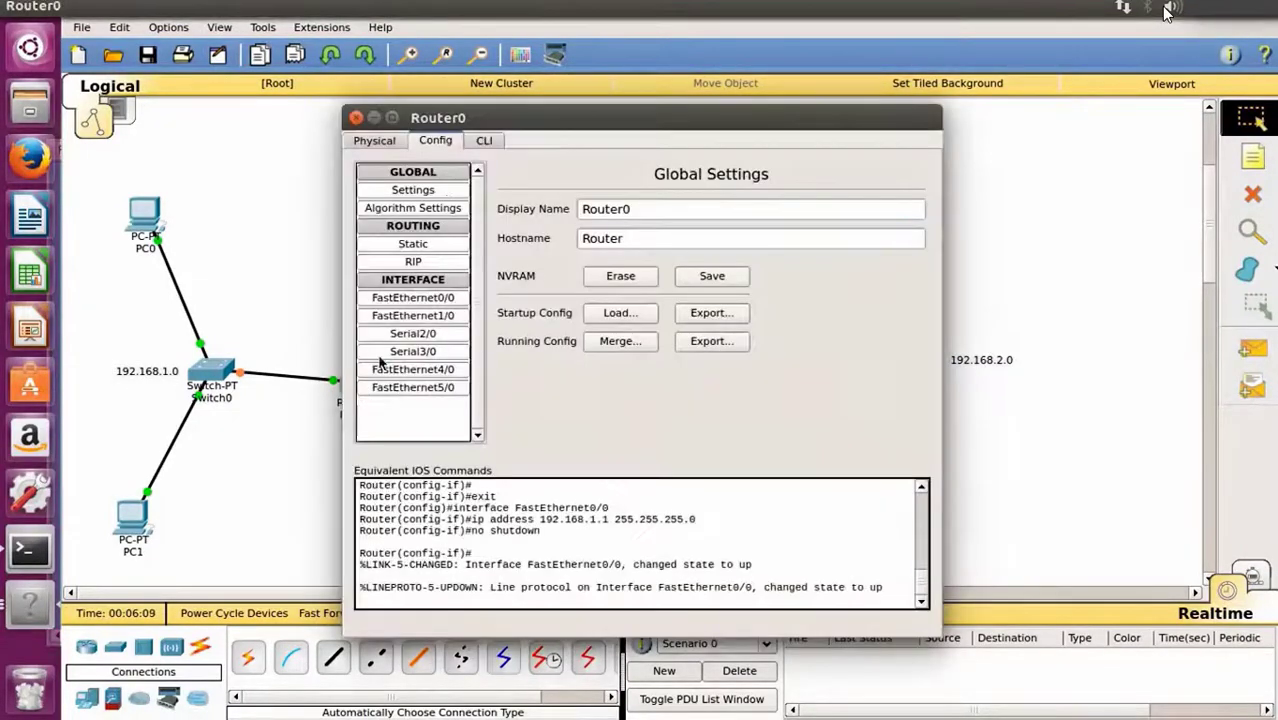
left_click(358, 117)
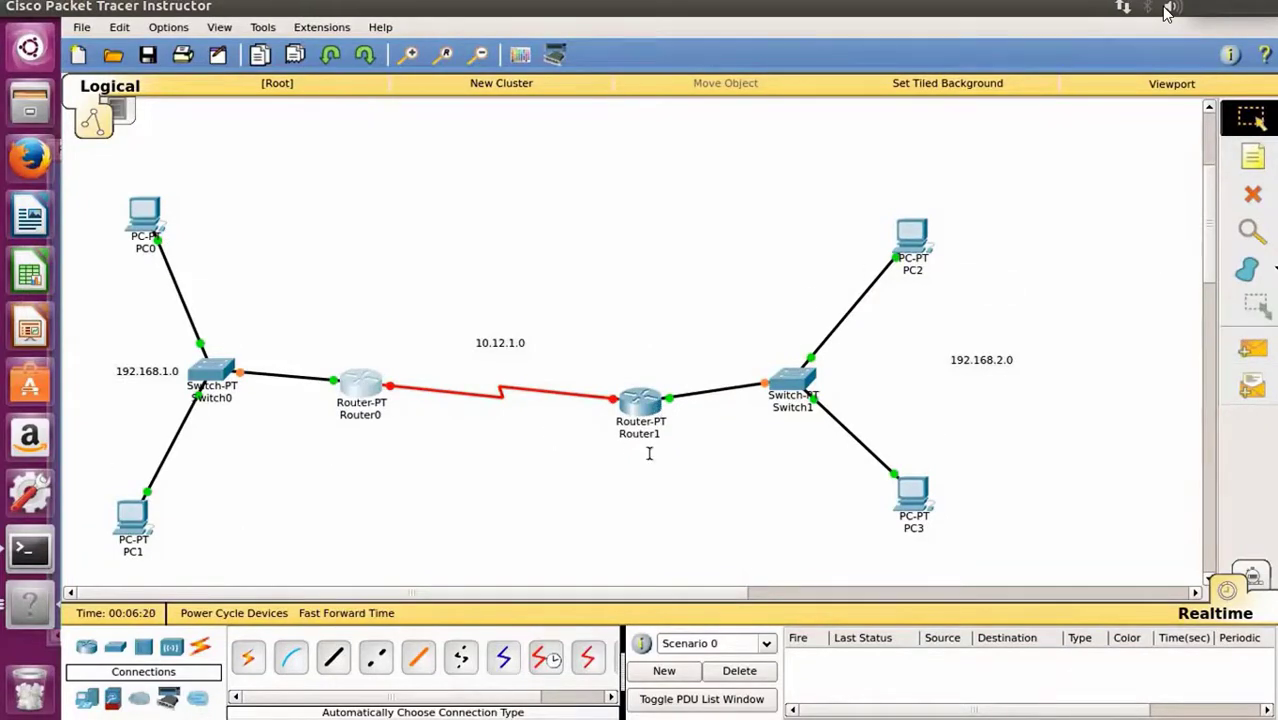
left_click(502, 344)
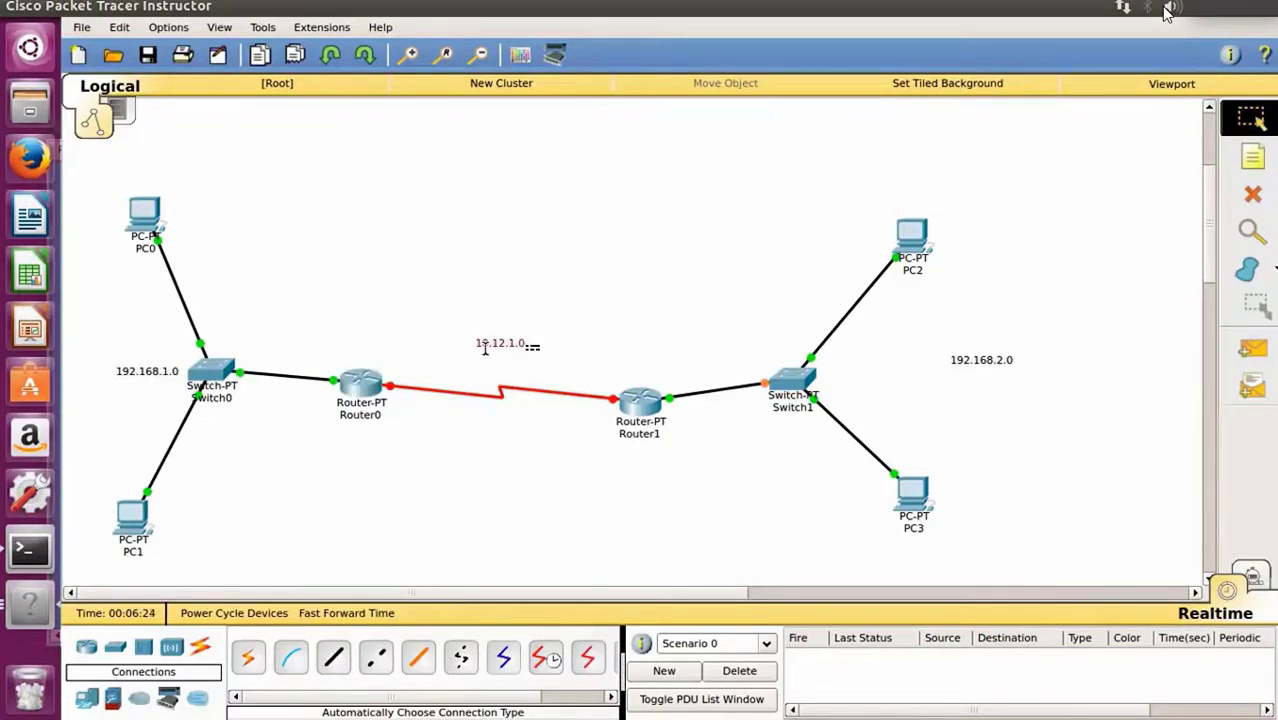
Assign 10.12.1.1 with subnet mask 255.0.0.0 to Router0's Serial2/0 interface, turn its port on and close the Router0 window
left_click(368, 386)
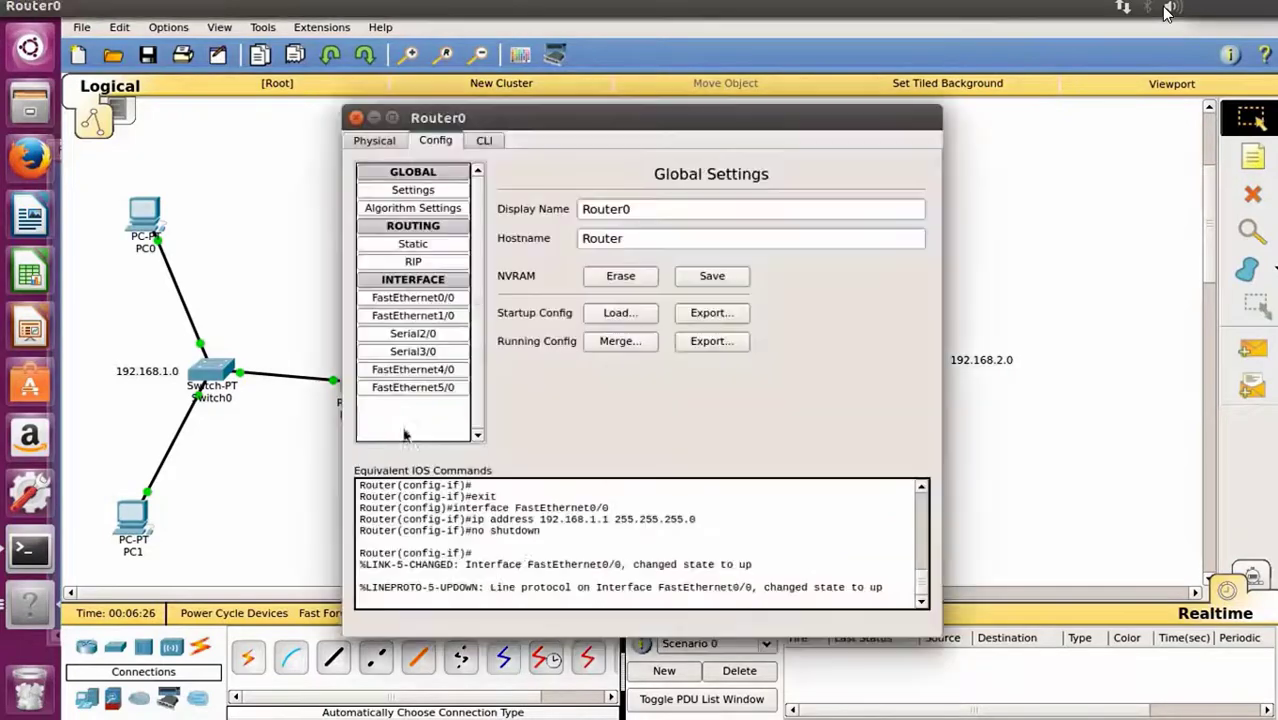
left_click(413, 334)
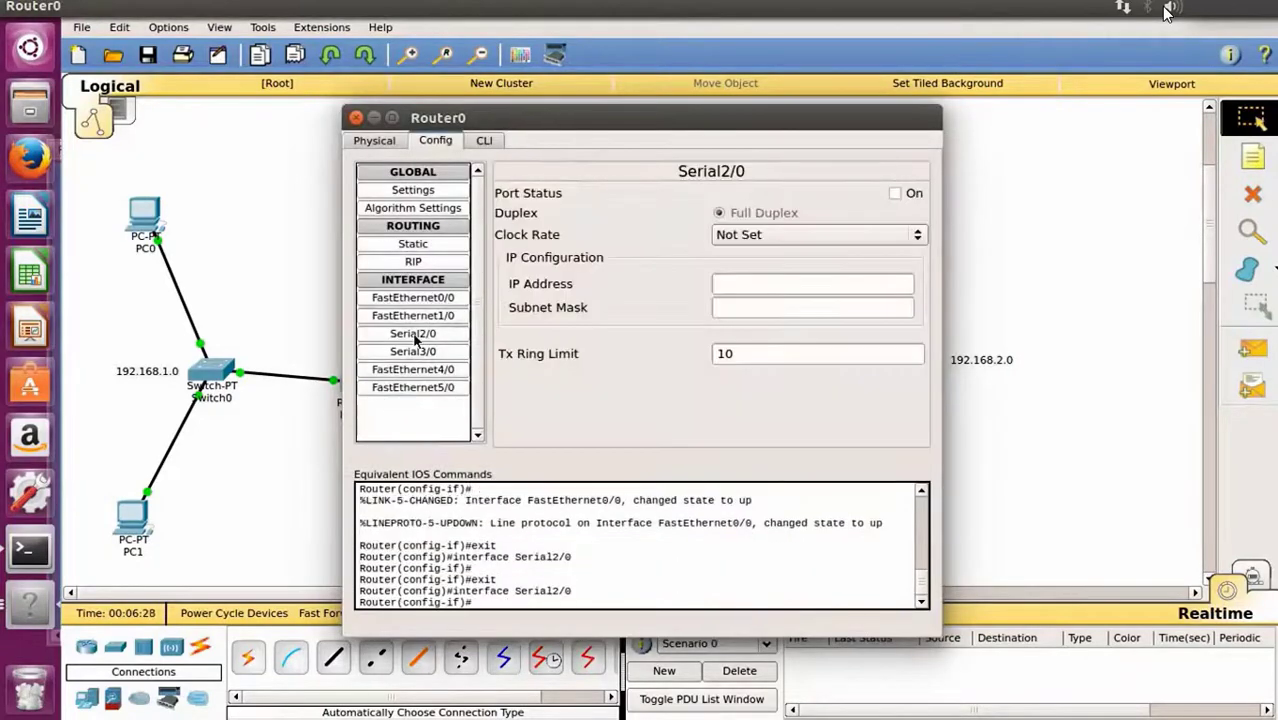
left_click(733, 283)
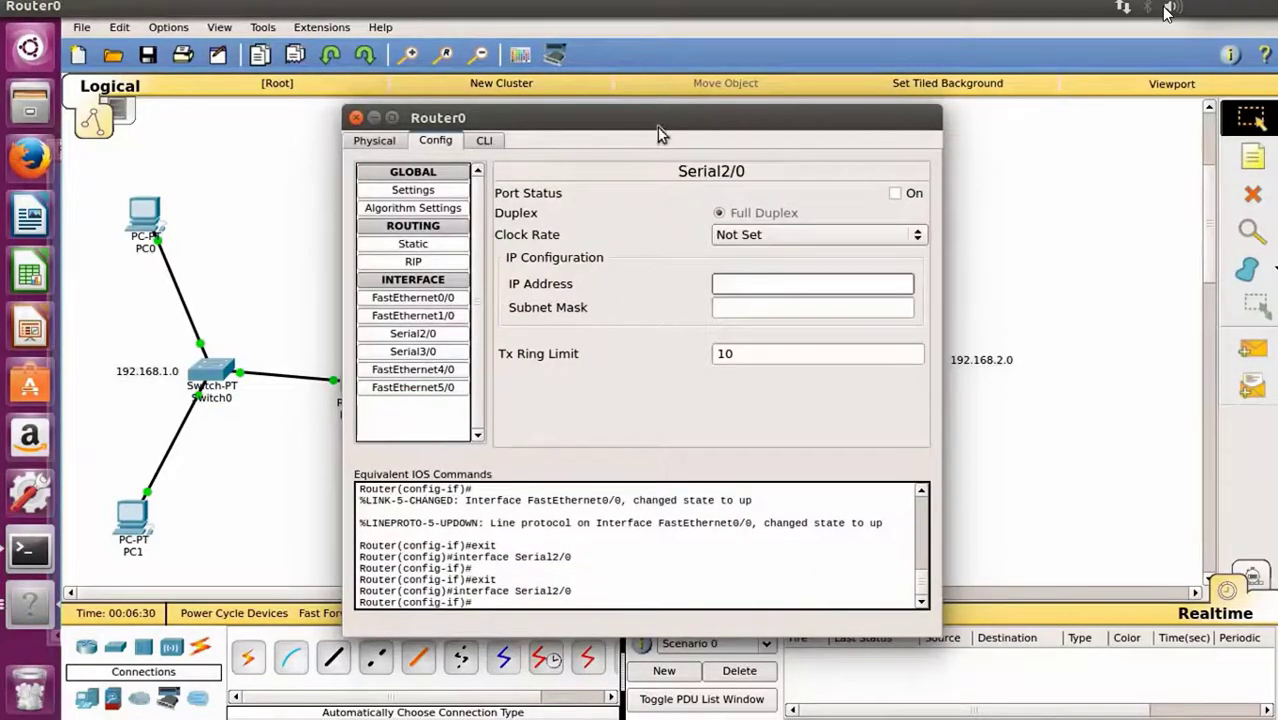
left_click_drag(670, 120, 902, 116)
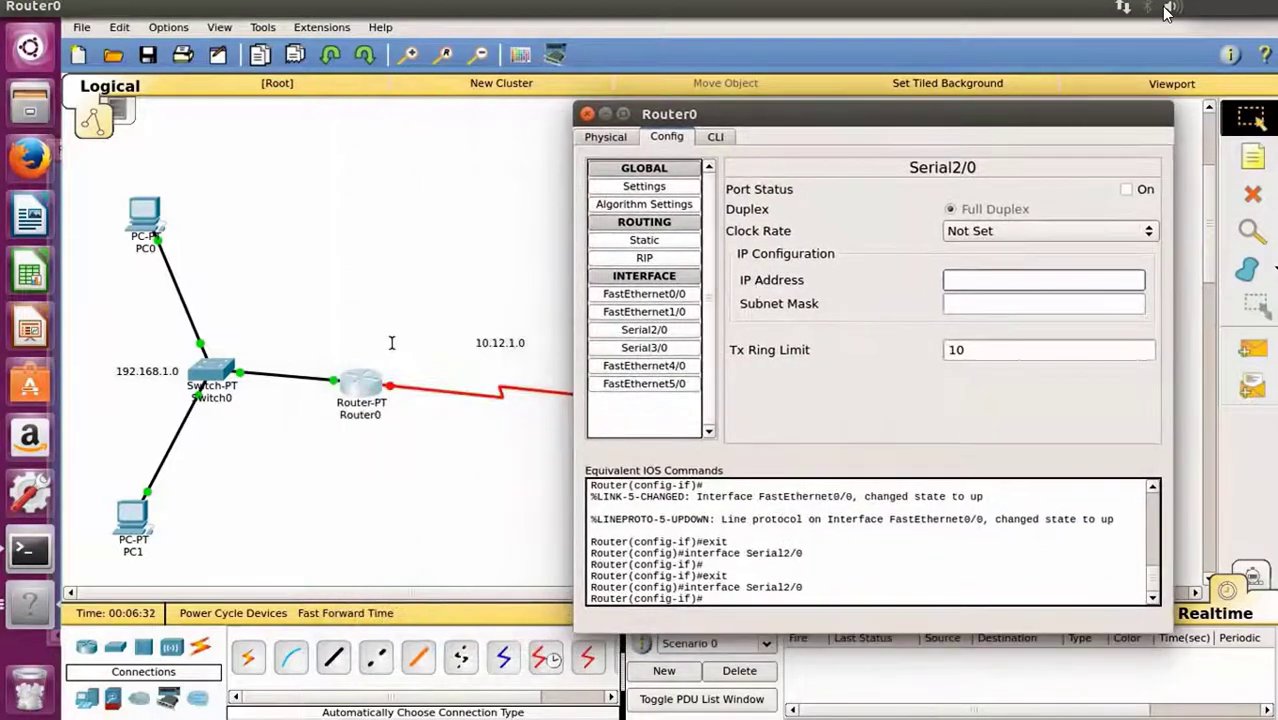
type("10.12.")
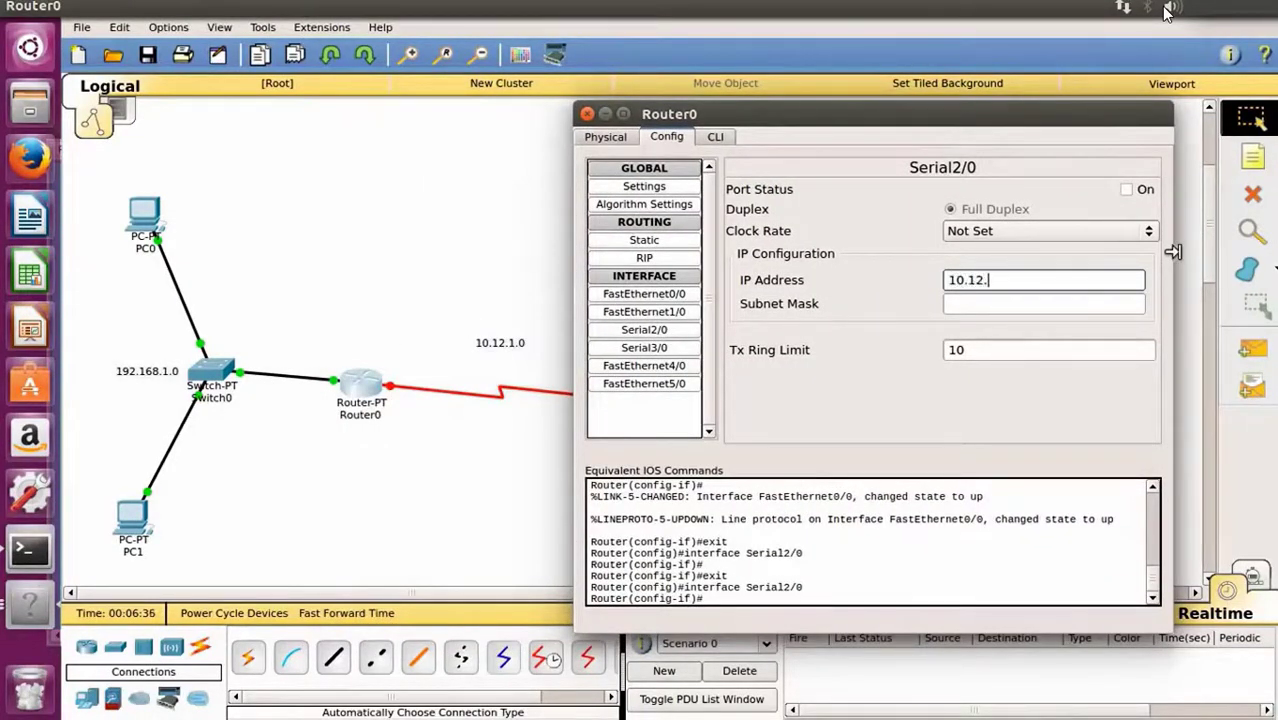
type("1.1")
left_click(1011, 303)
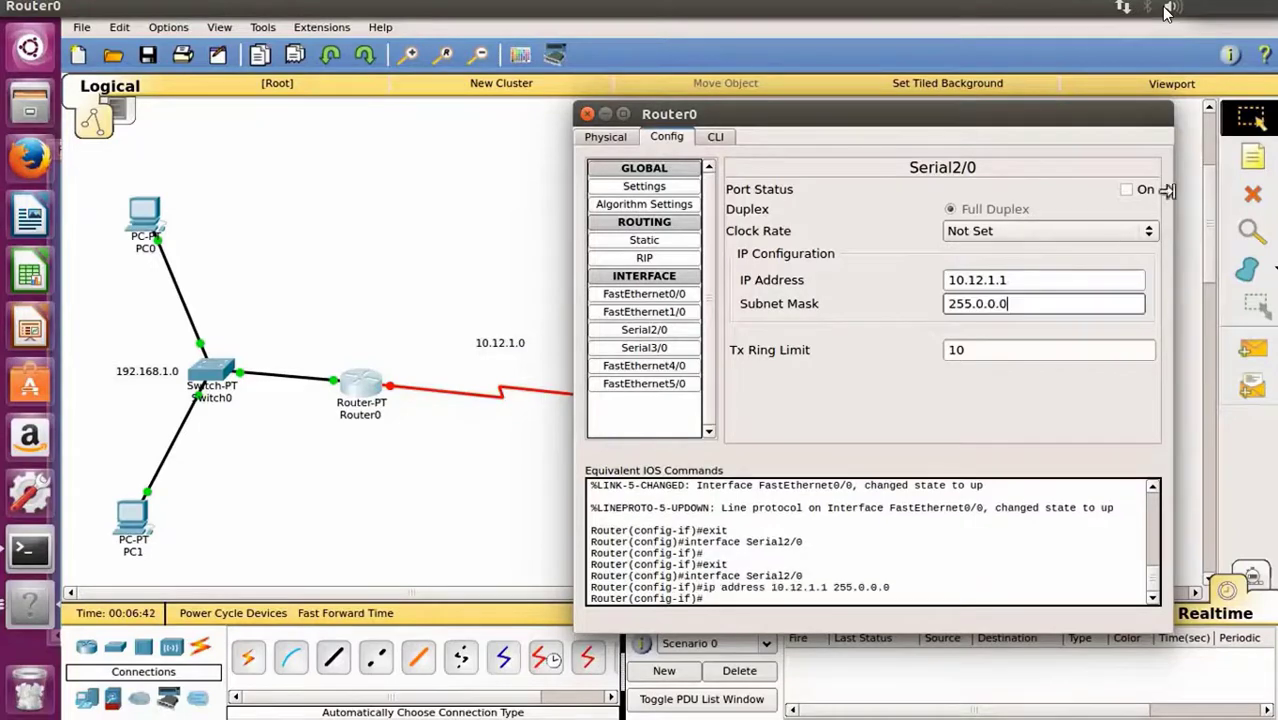
left_click(1127, 190)
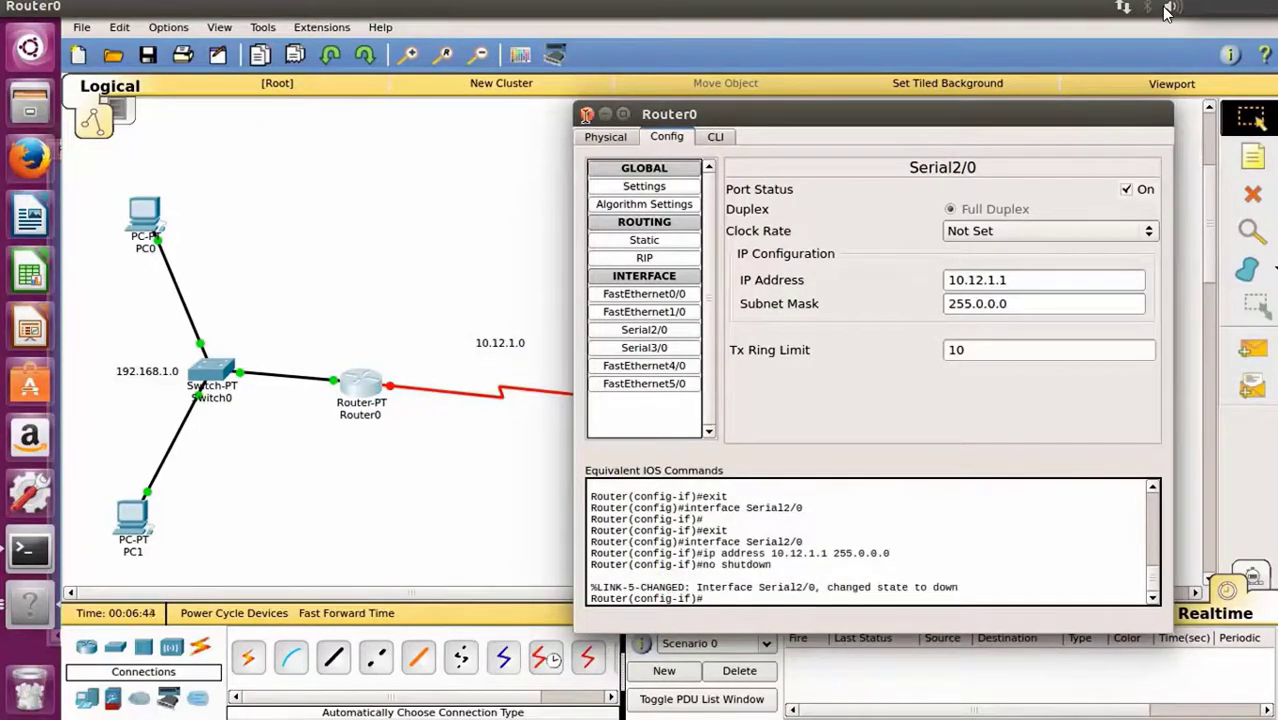
left_click(587, 113)
Assign 10.12.1.2 with subnet mask 255.0.0.0 to Router1's Serial2/0 interface, turn its port on and close the Router1 window
left_click(636, 392)
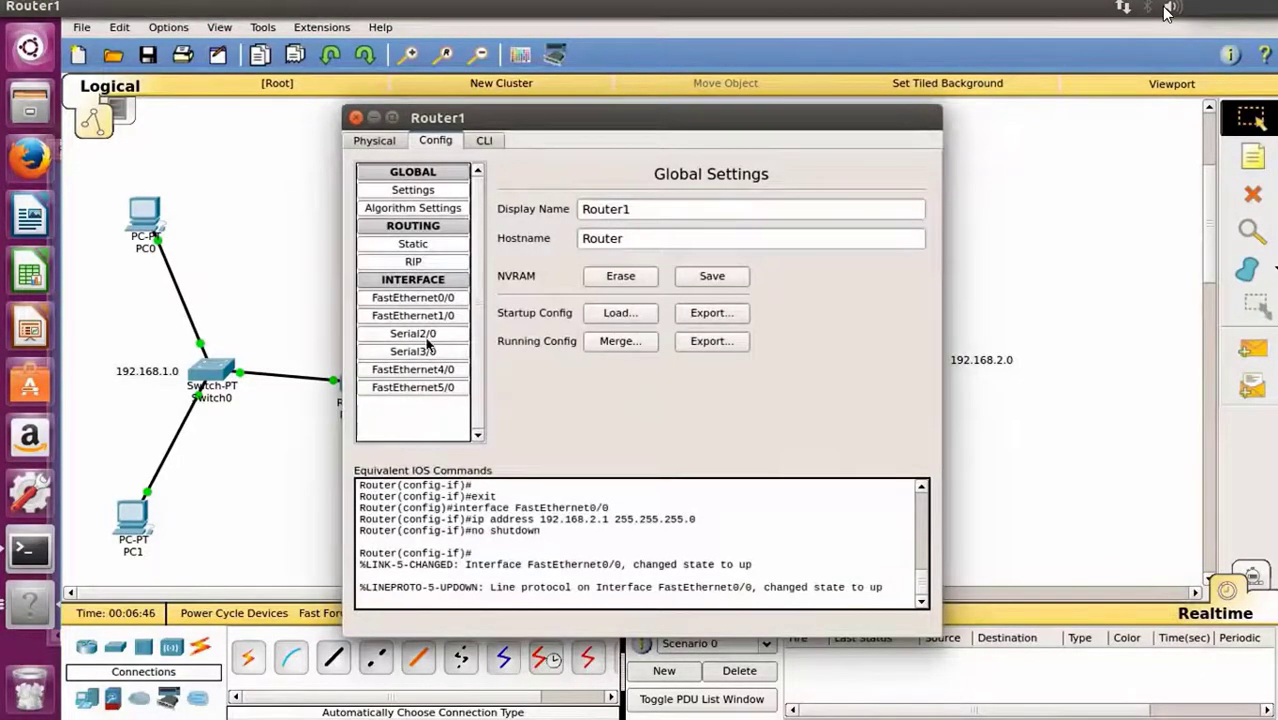
left_click(440, 336)
left_click(770, 280)
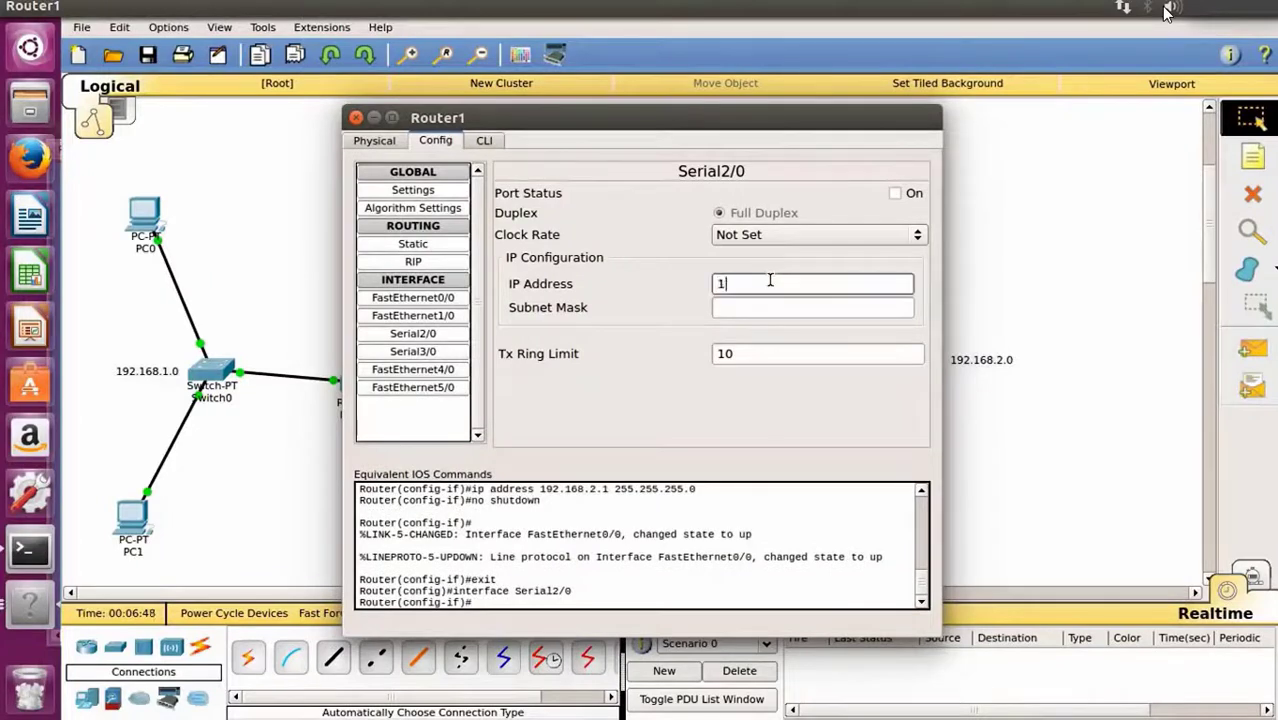
type("10.12.1.2")
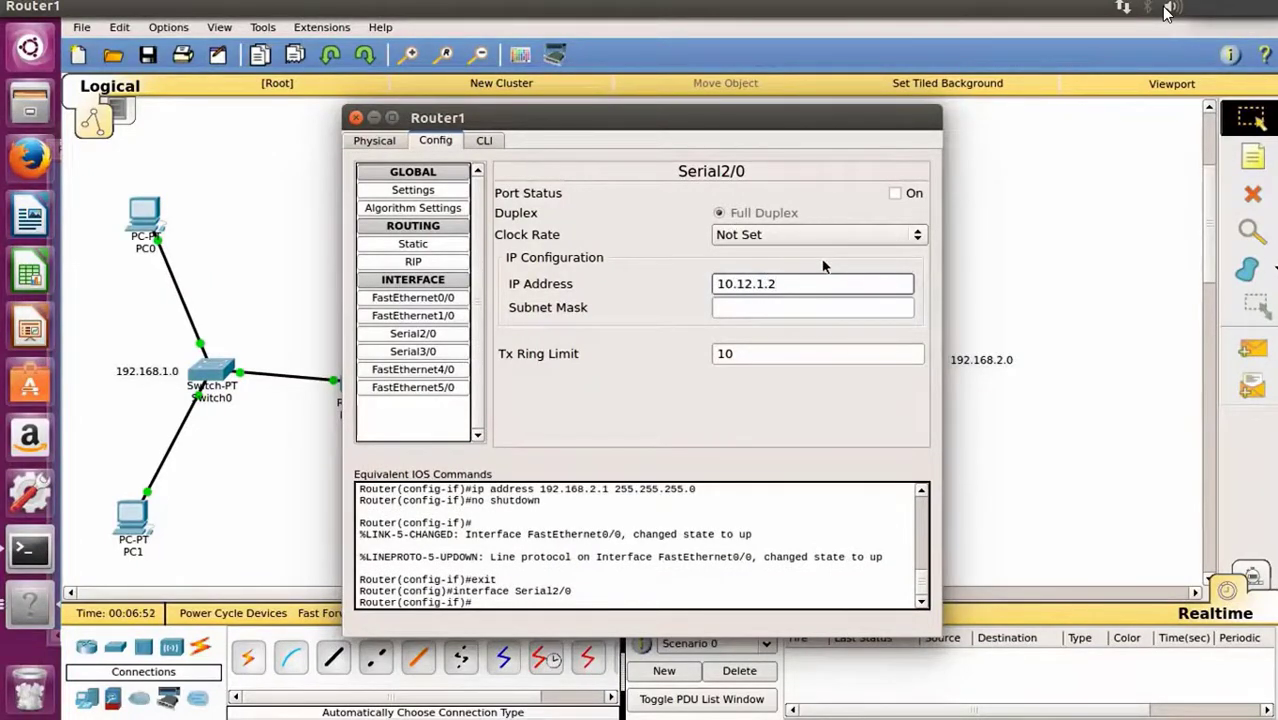
left_click(837, 307)
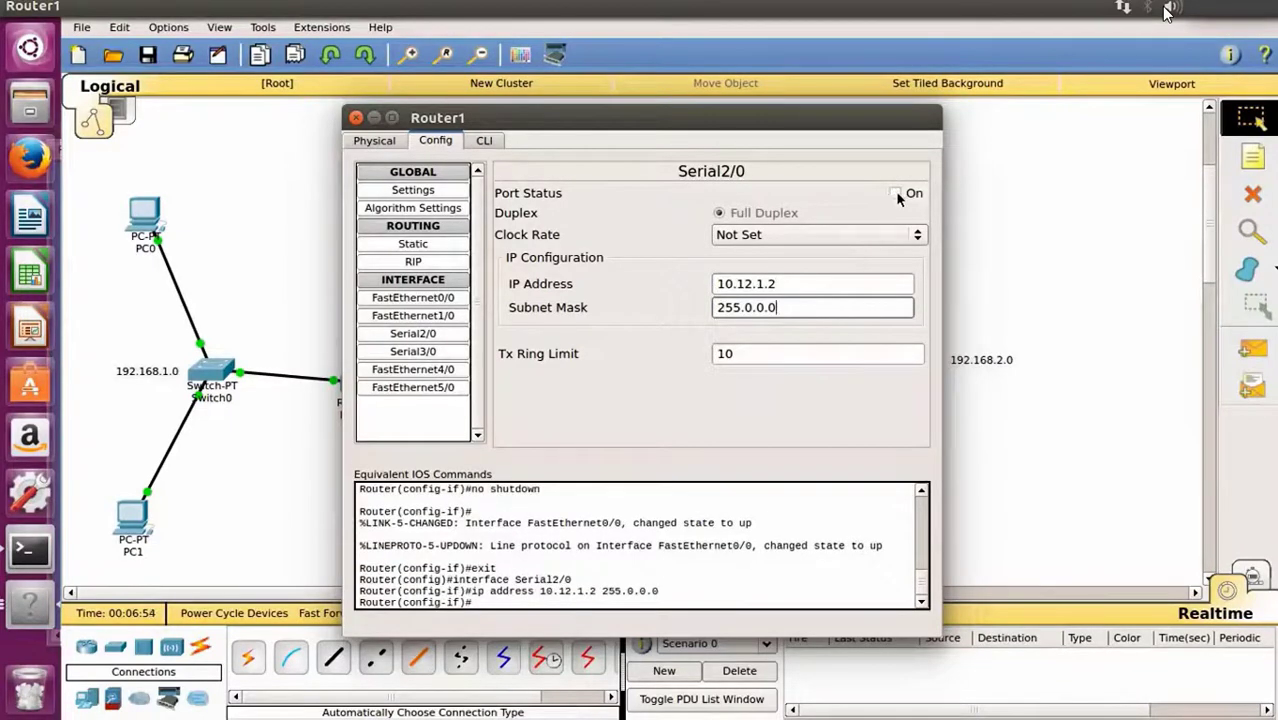
left_click(895, 193)
left_click(356, 118)
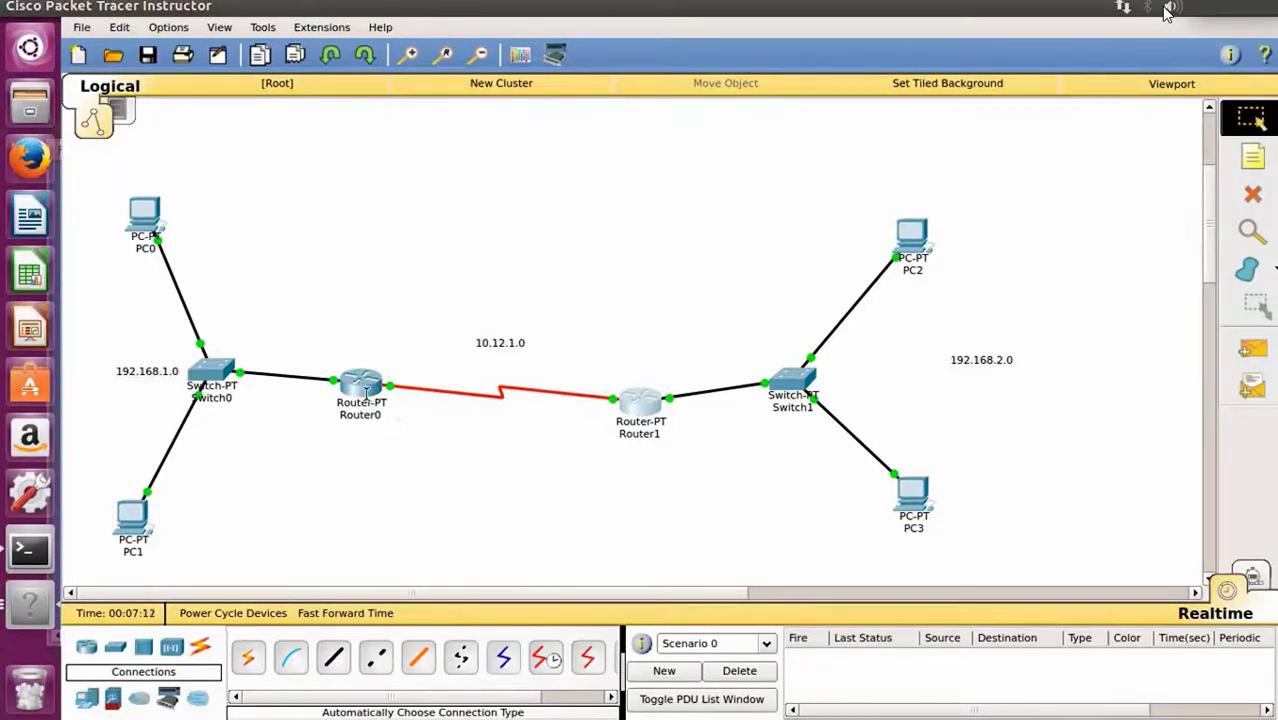
Add the networks 192.168.1.0 and 10.12.1.0 to Router0's RIP routing and close its window
left_click(362, 383)
left_click_drag(866, 70, 1222, 120)
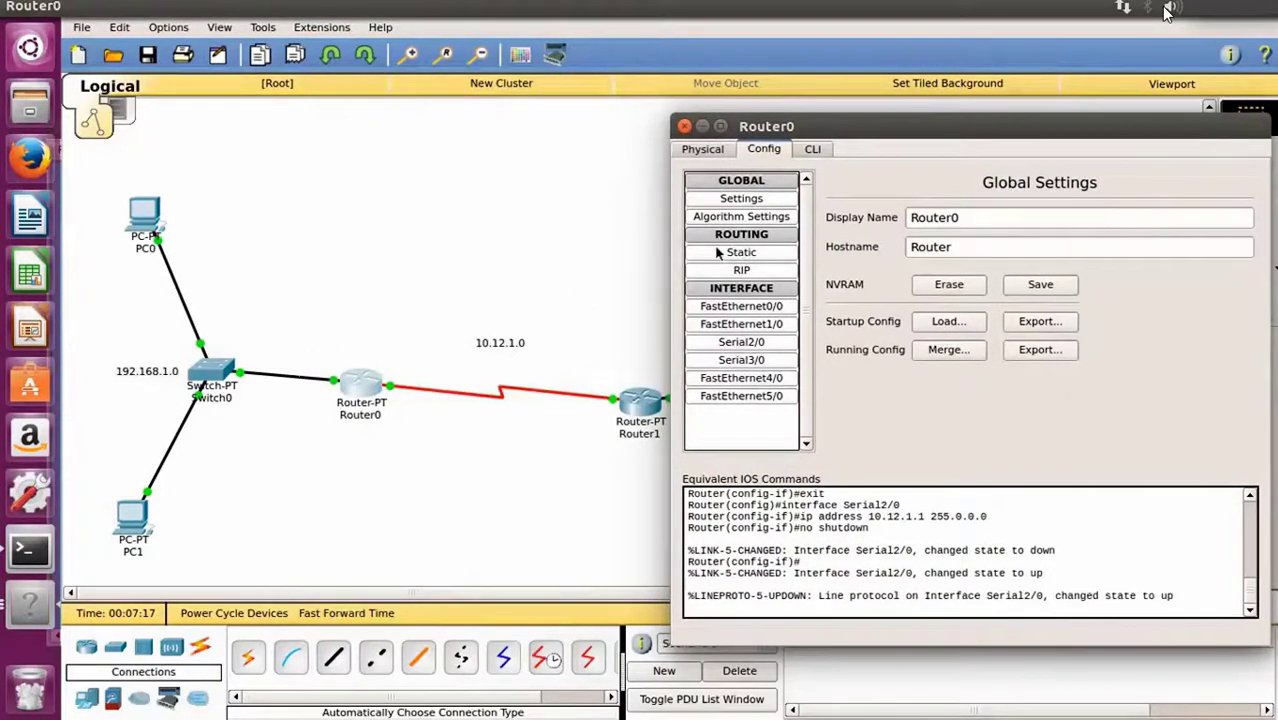
left_click(740, 271)
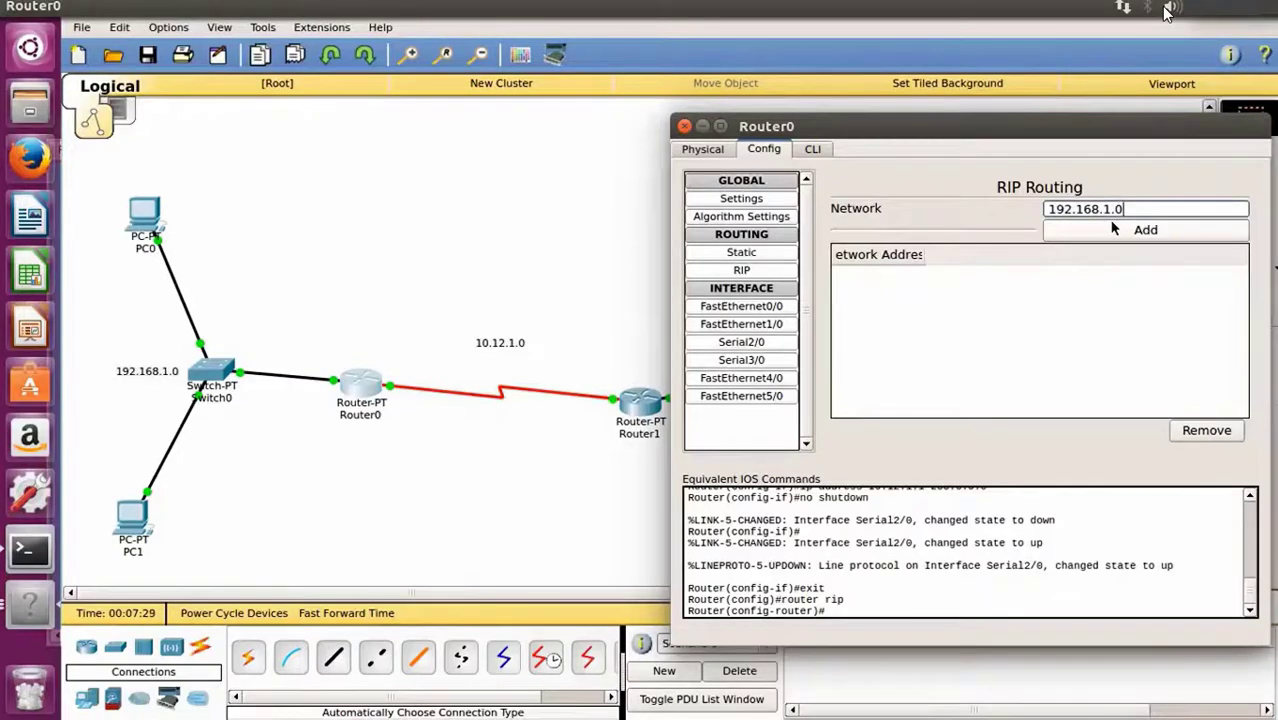
left_click(1113, 231)
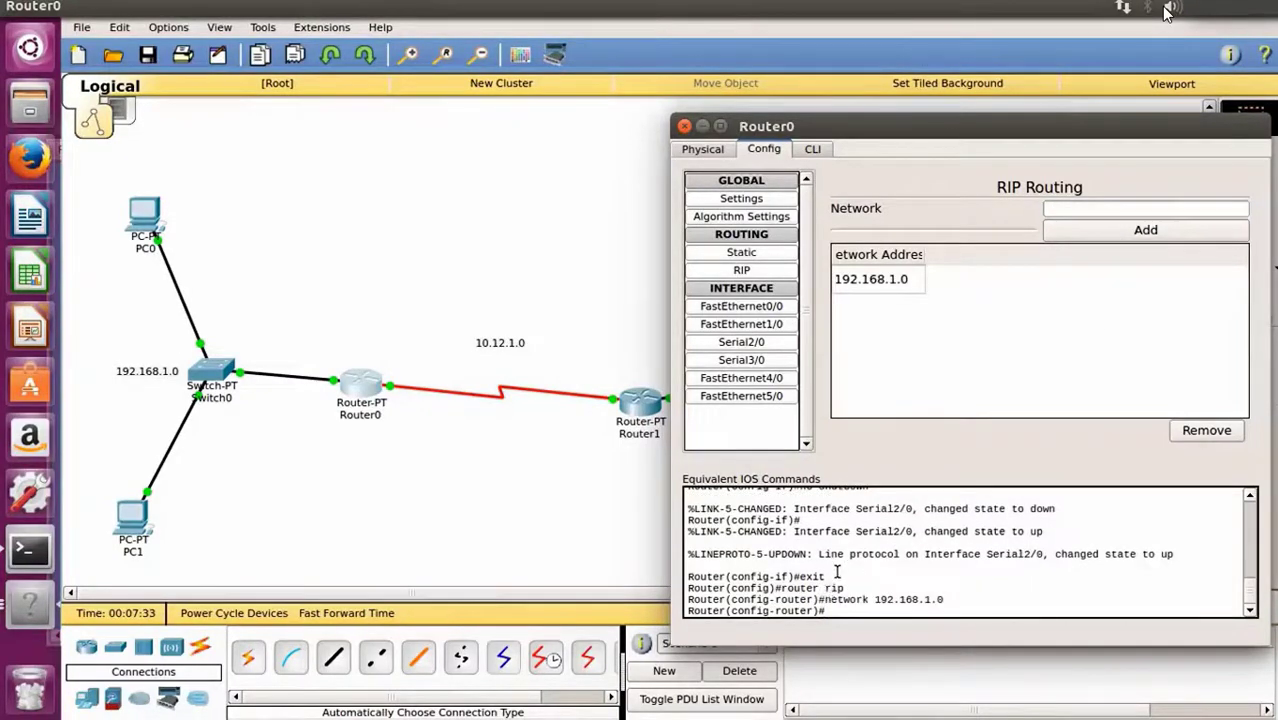
left_click(1122, 211)
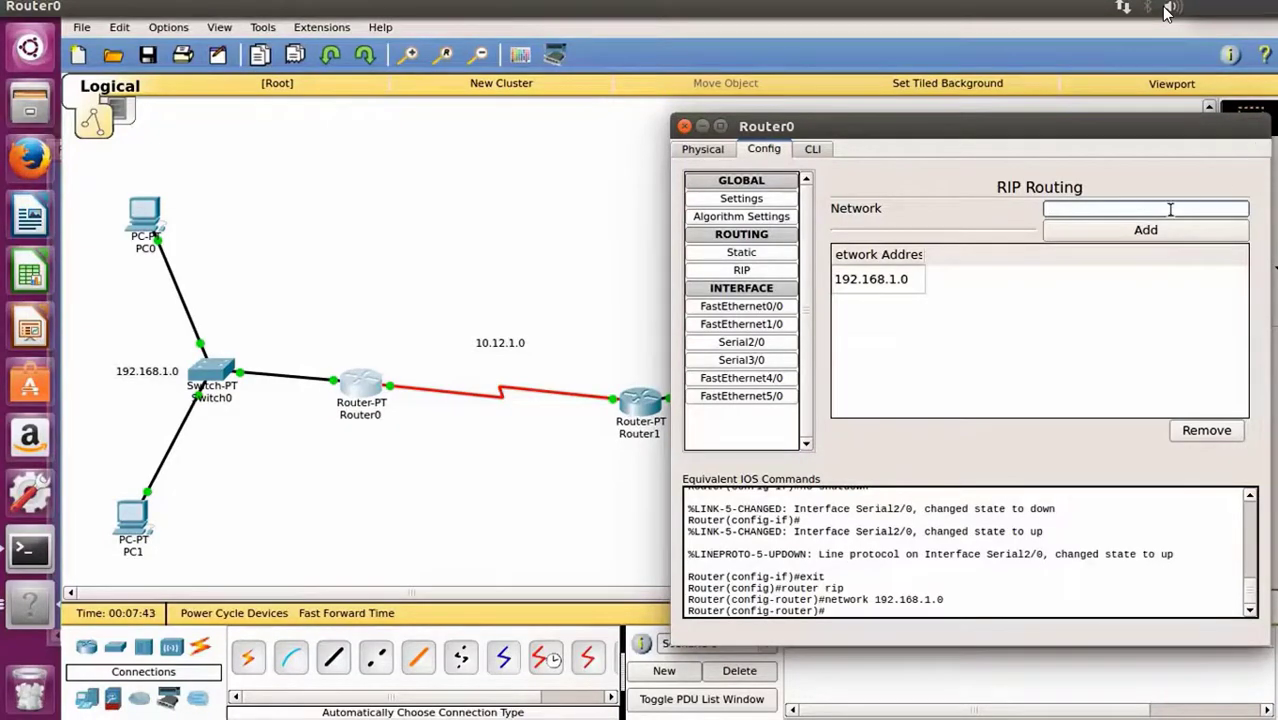
type("10.12.1.0")
left_click(1160, 231)
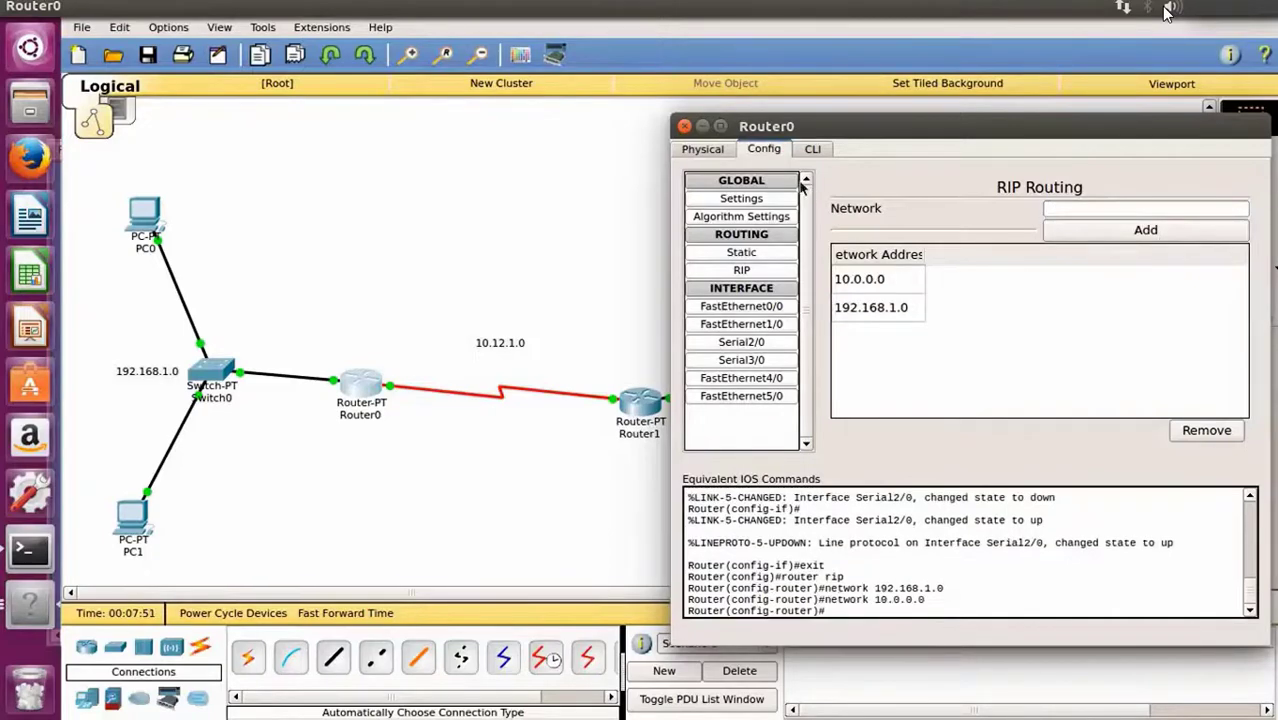
left_click(684, 126)
Add the network 192.168.2.0 to Router1's RIP routing
left_click(640, 402)
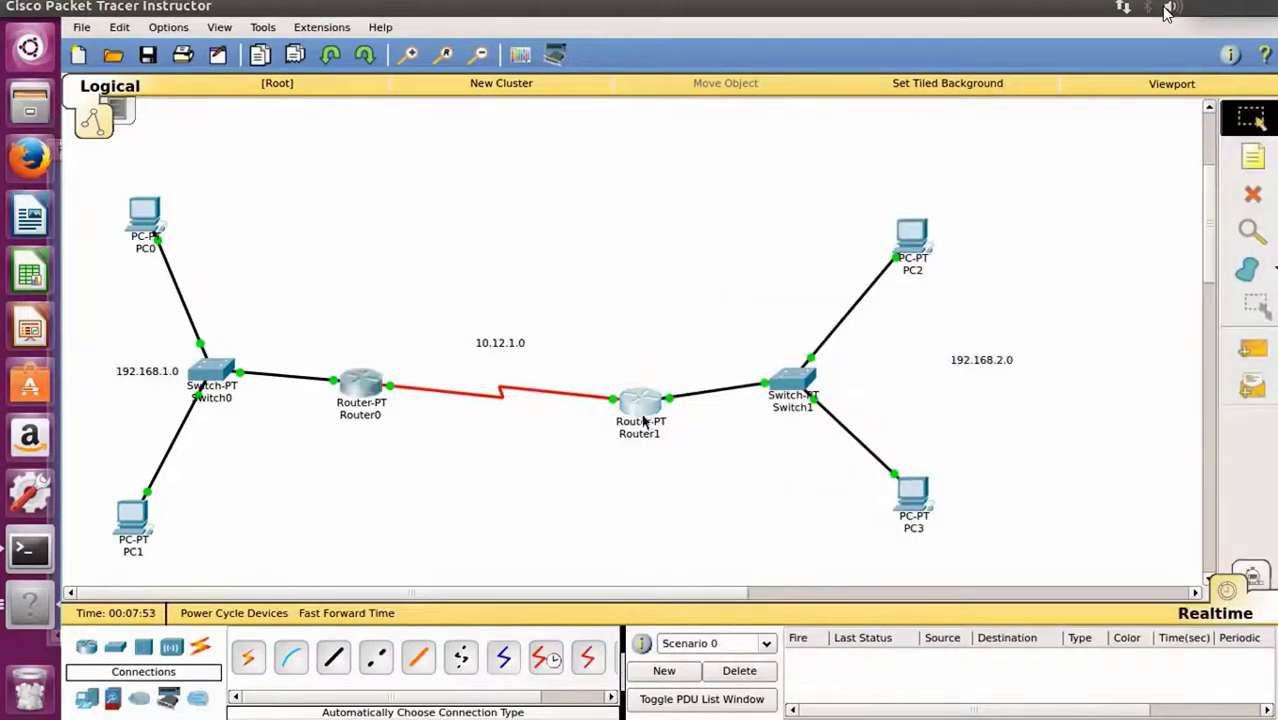
left_click(415, 263)
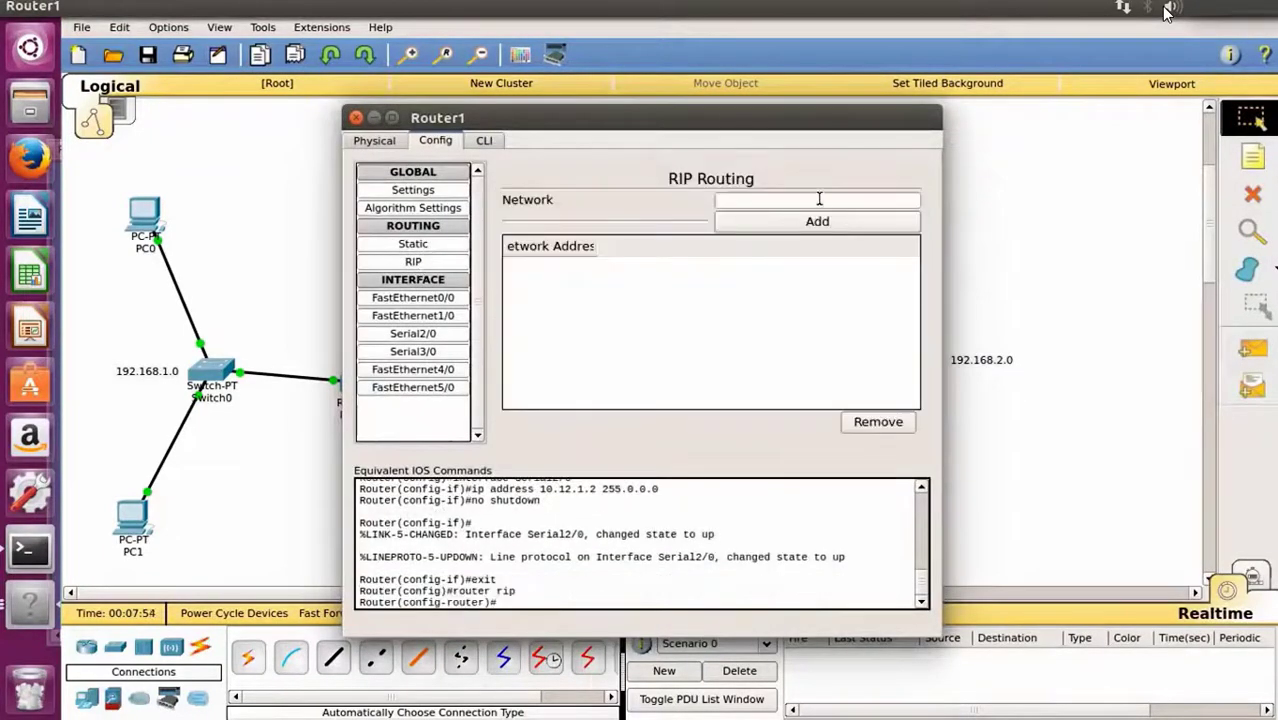
left_click(821, 198)
type("192.168.2.0")
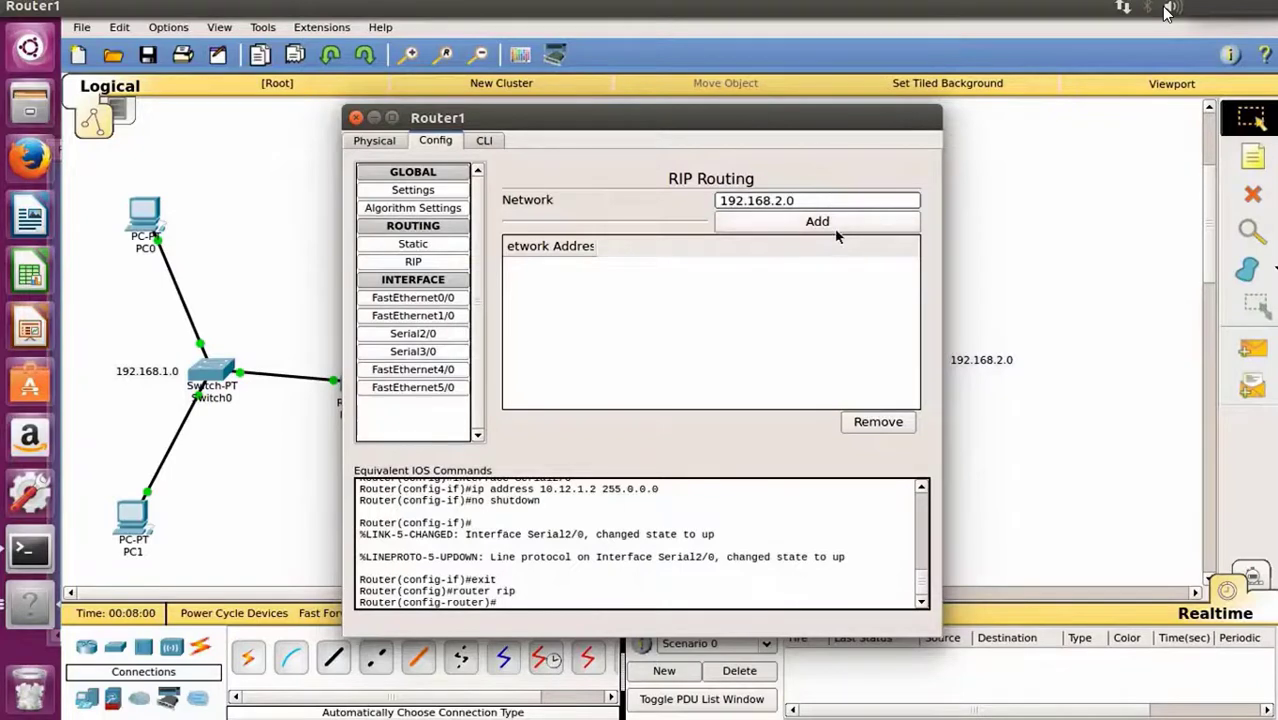
left_click(838, 224)
Add the network 10.12.1.0 to Router1's RIP routing and close the Router1 window
left_click(814, 199)
type("192.168")
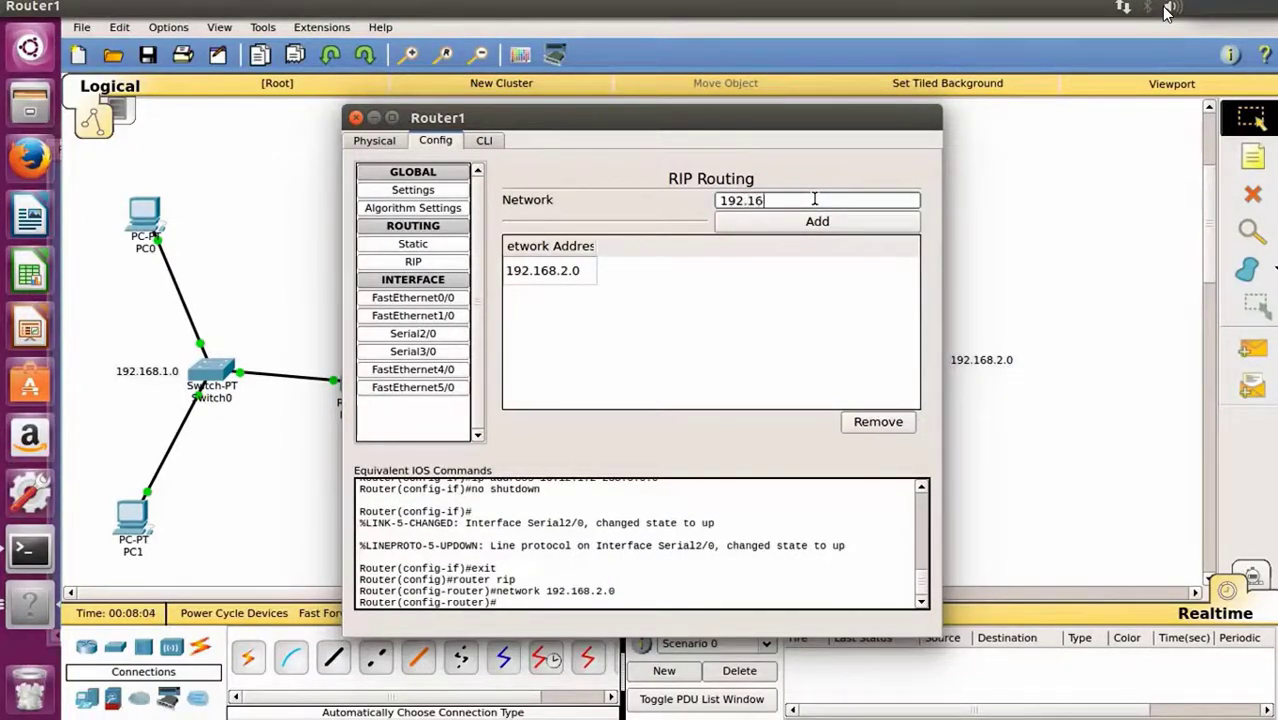
key("BackSpace")
key("BackSpace")
key("BackSpace")
key("BackSpace")
key("BackSpace")
key("BackSpace")
type("0.12.1")
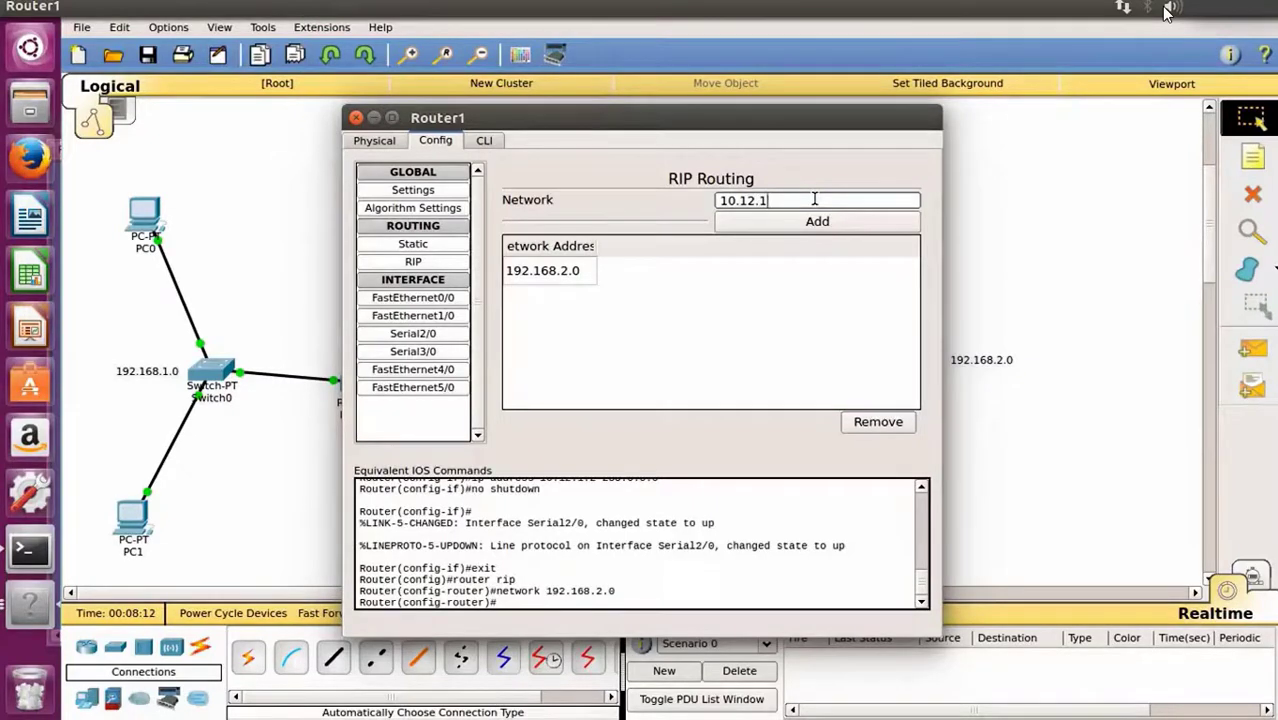
type(".0")
left_click(827, 230)
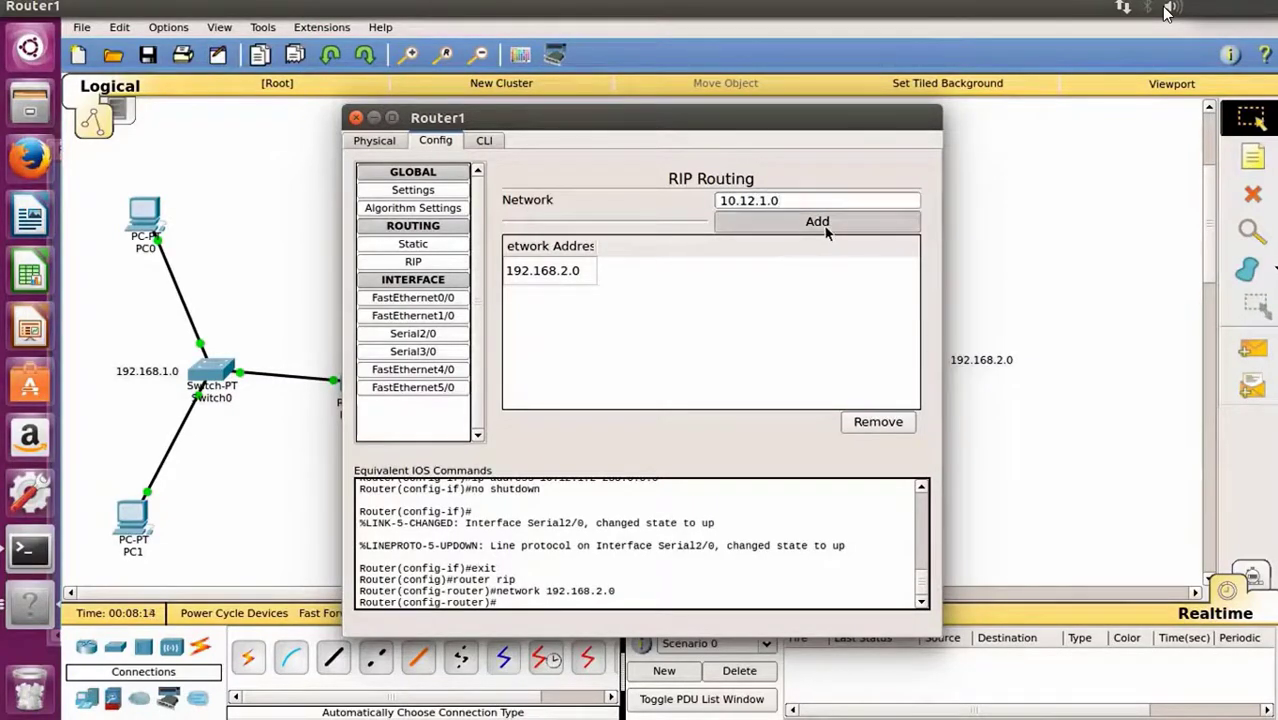
left_click(358, 118)
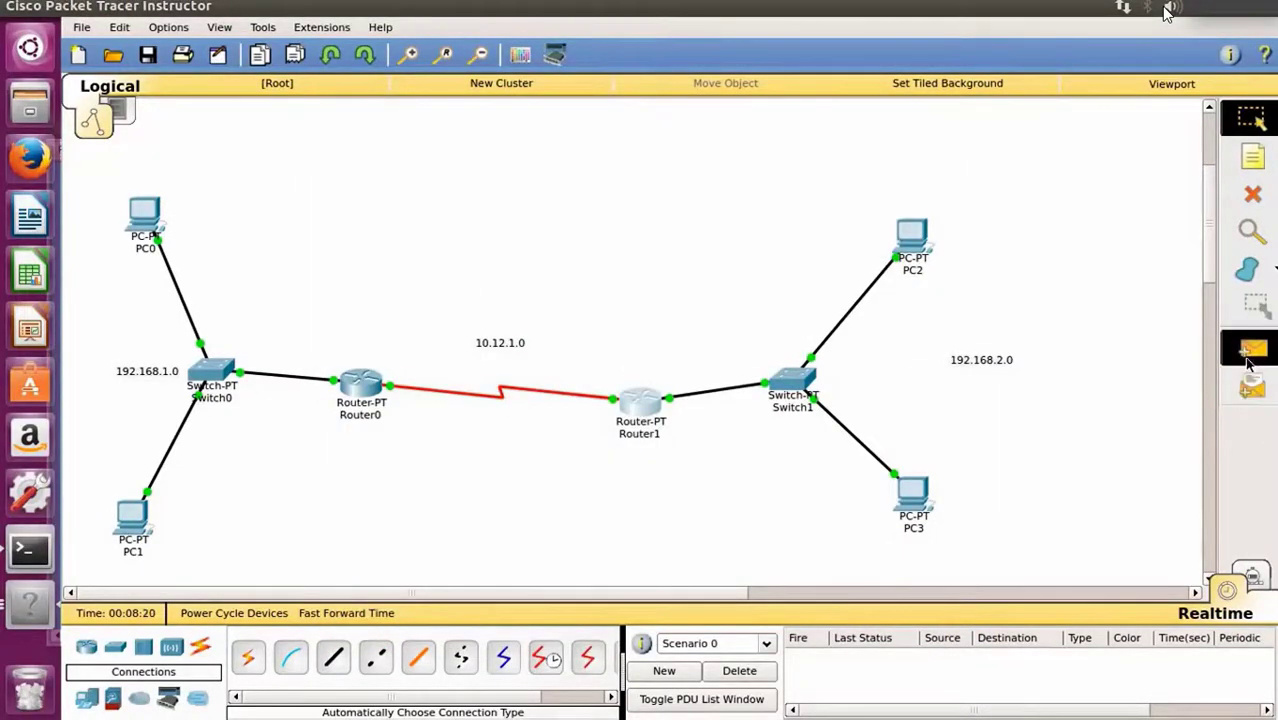
Send a simple PDU from PC0 to PC2 to test connectivity between the two networks
left_click(1252, 348)
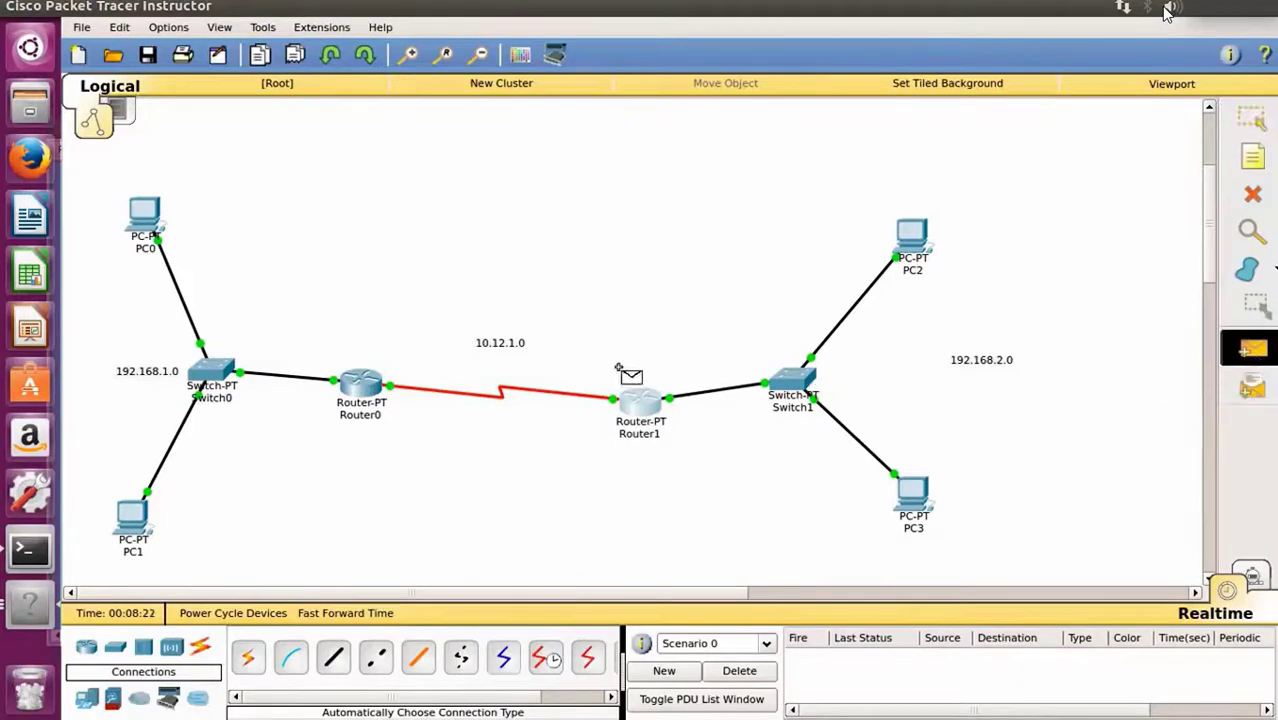
left_click(152, 220)
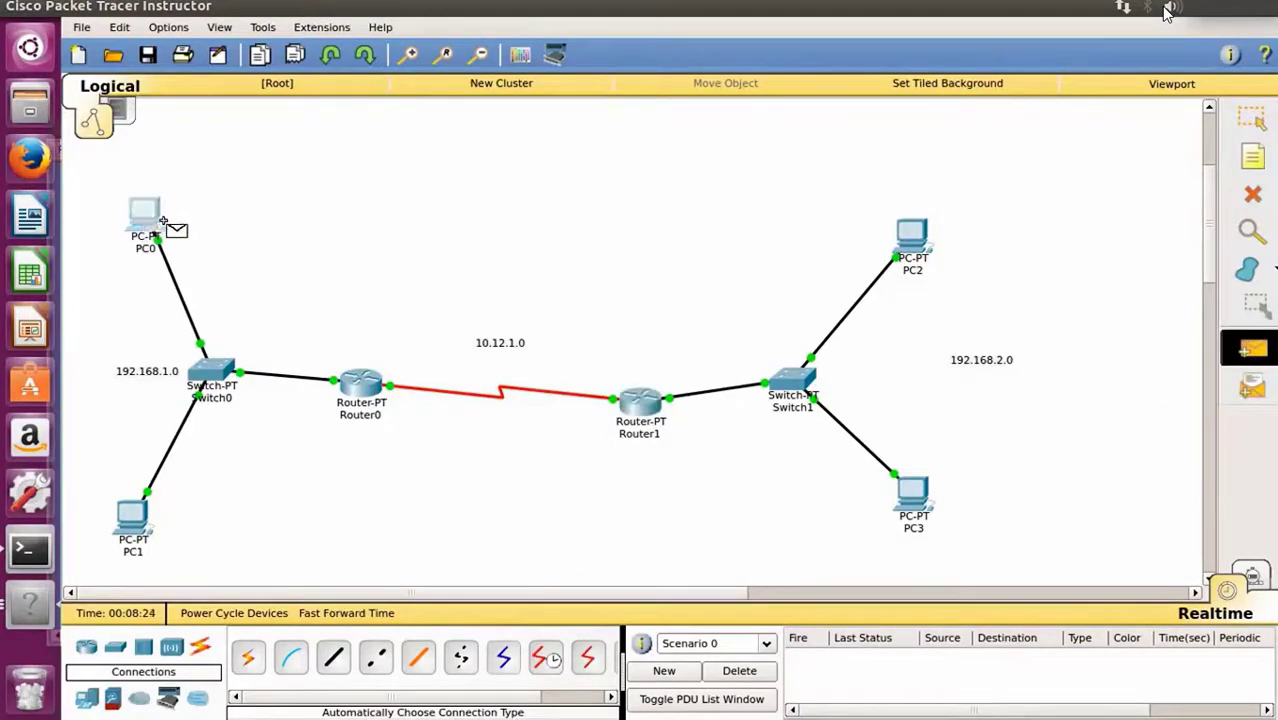
left_click(910, 240)
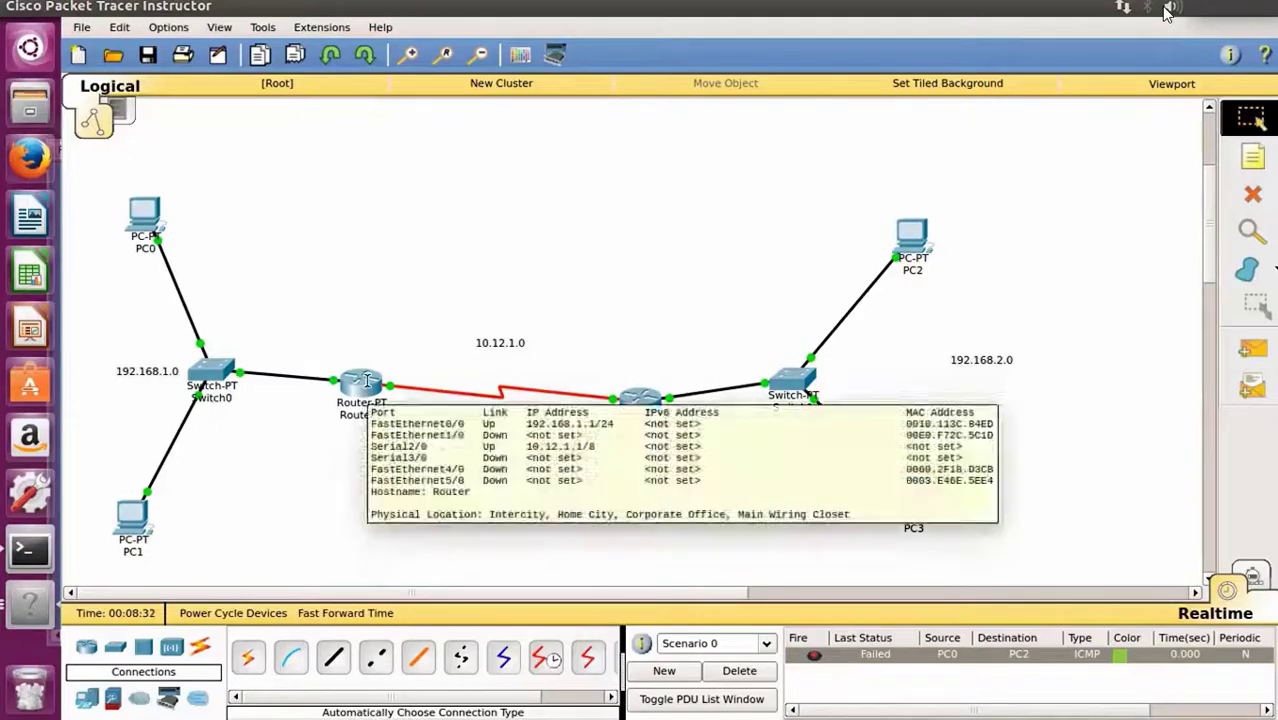
Set the clock rate of Router0's Serial2/0 interface to 64000 and close the Router0 window
left_click(363, 384)
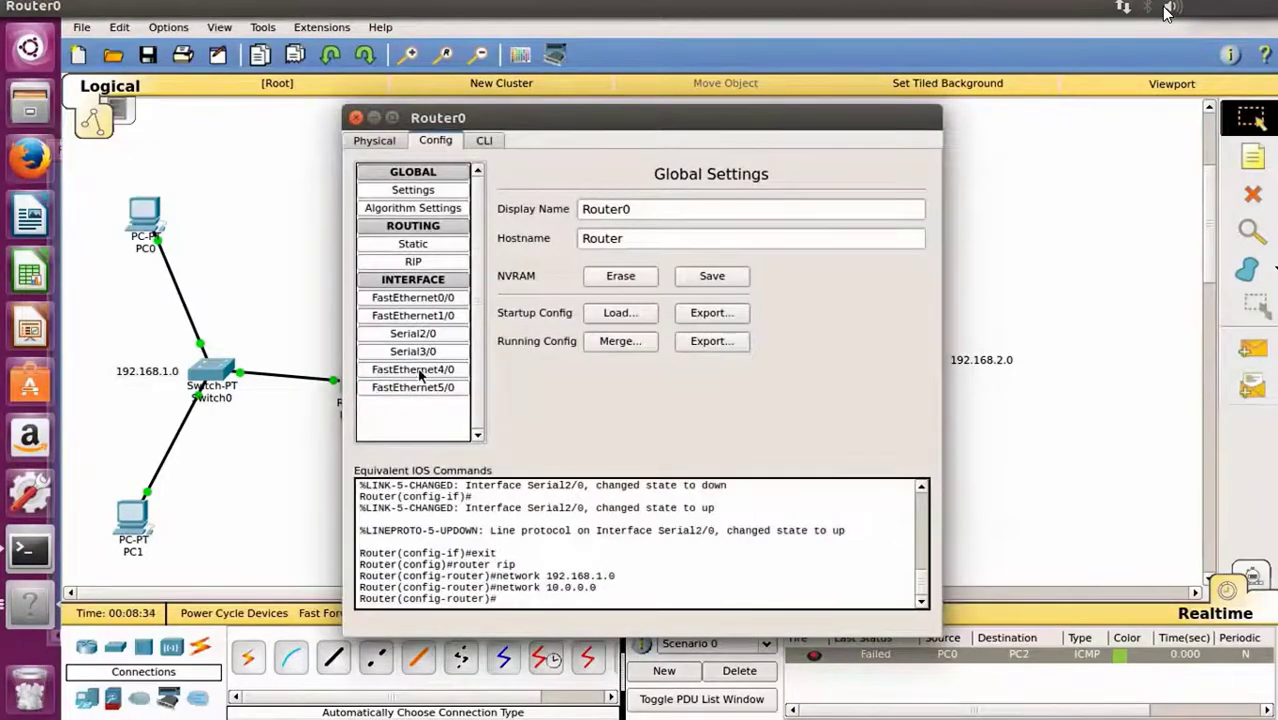
left_click(416, 335)
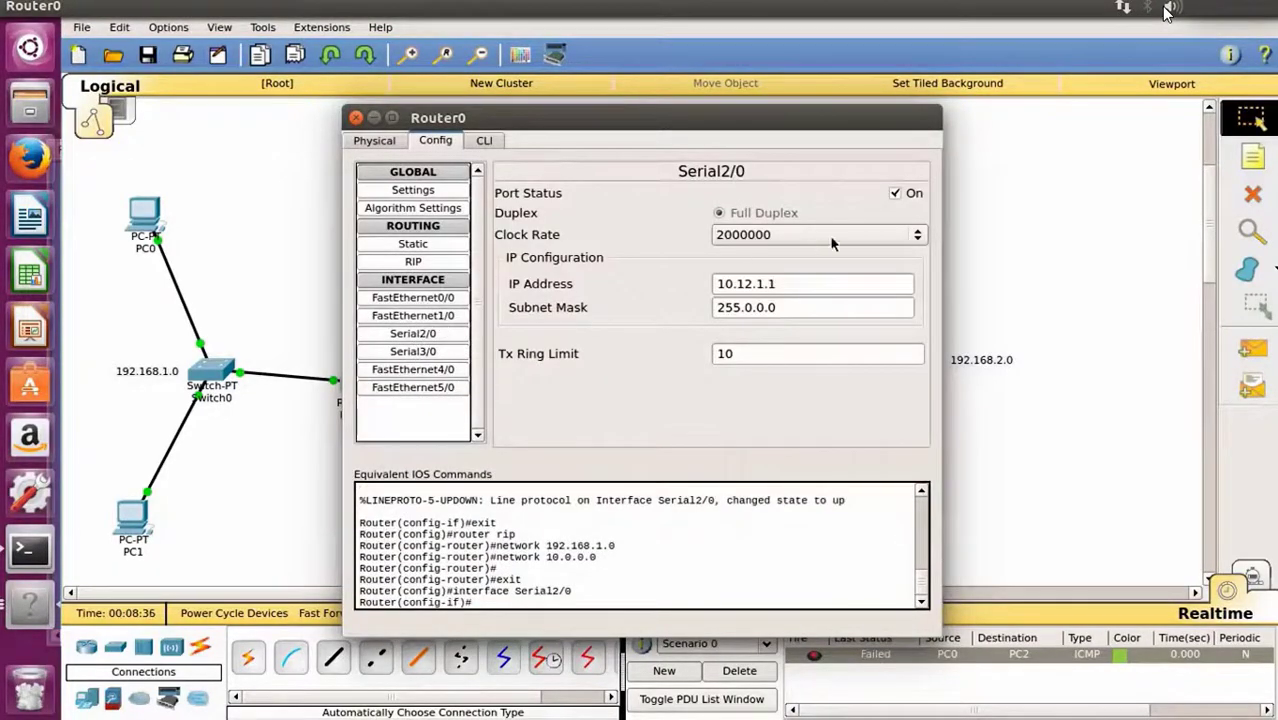
left_click(883, 238)
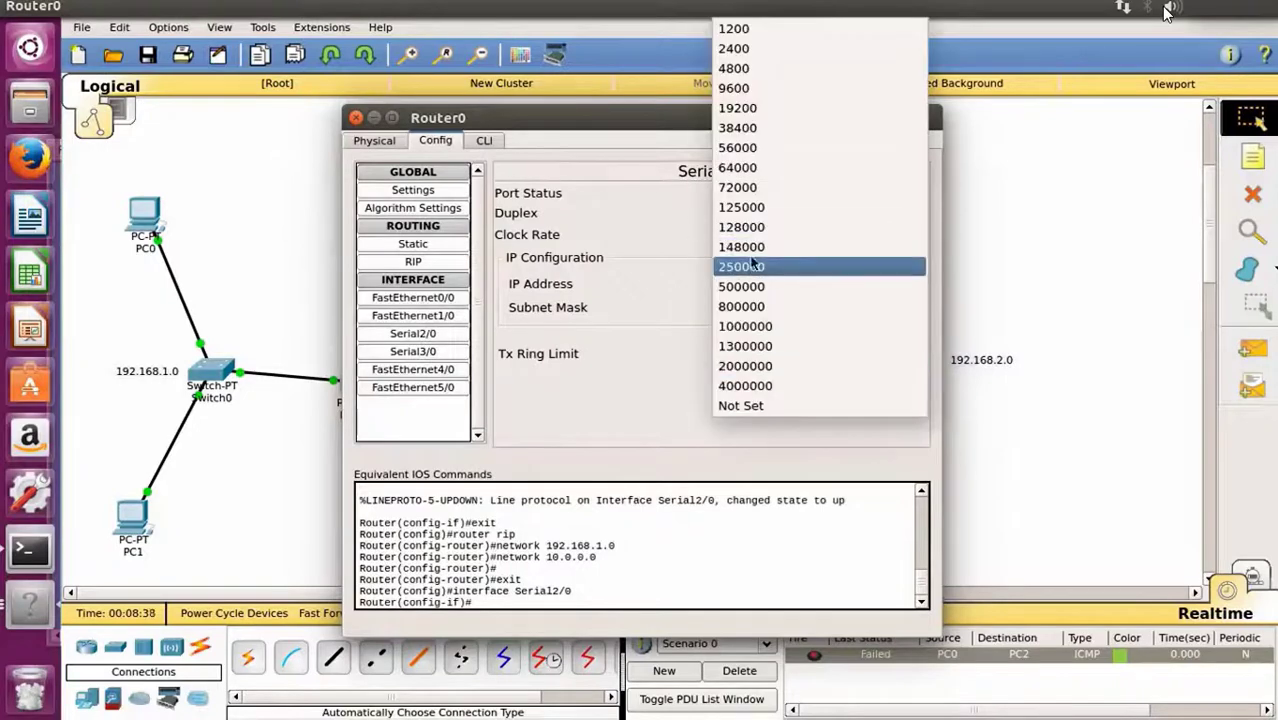
left_click(755, 168)
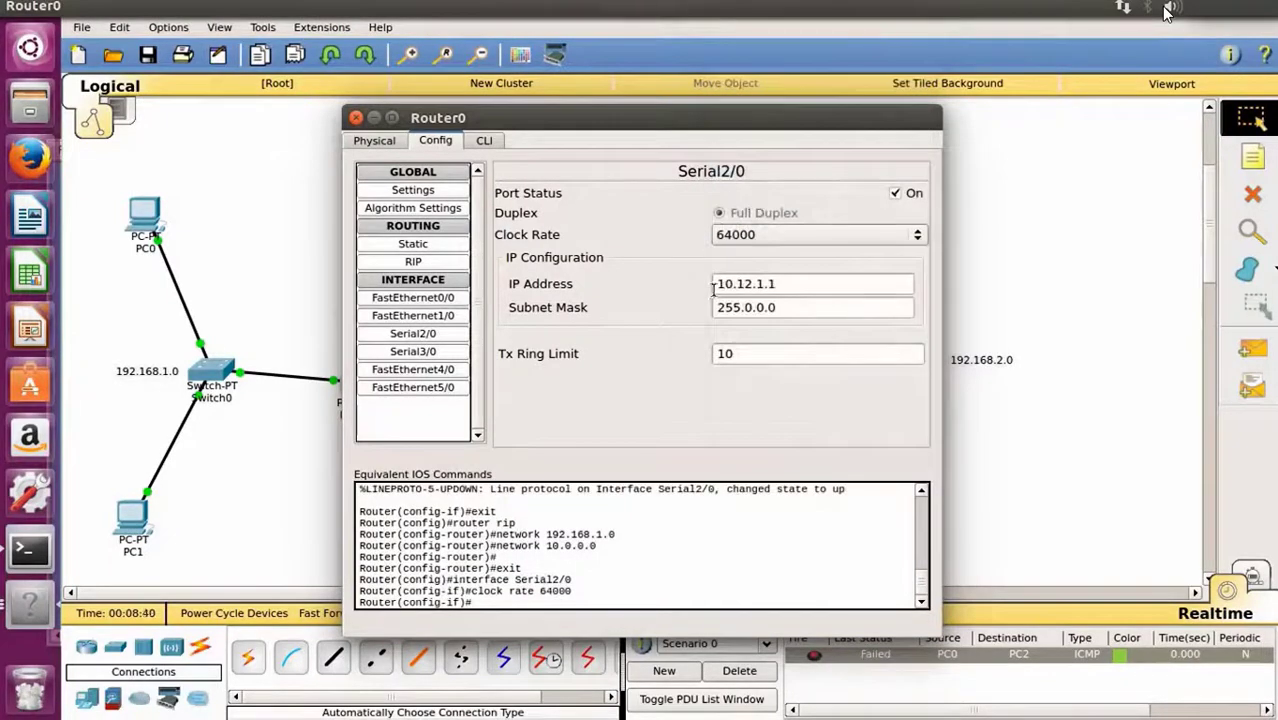
left_click(356, 118)
Check the clock rate and IP settings of Router1's Serial2/0 interface and close the Router1 window
left_click(647, 405)
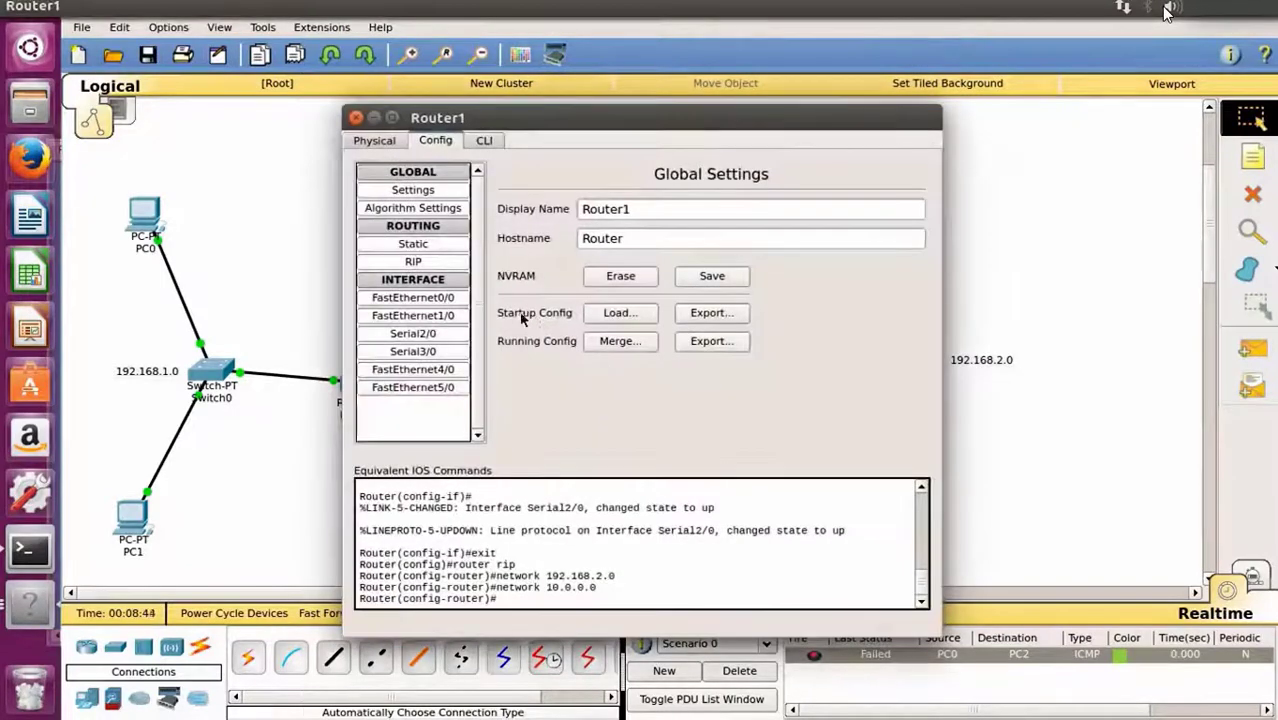
left_click(416, 335)
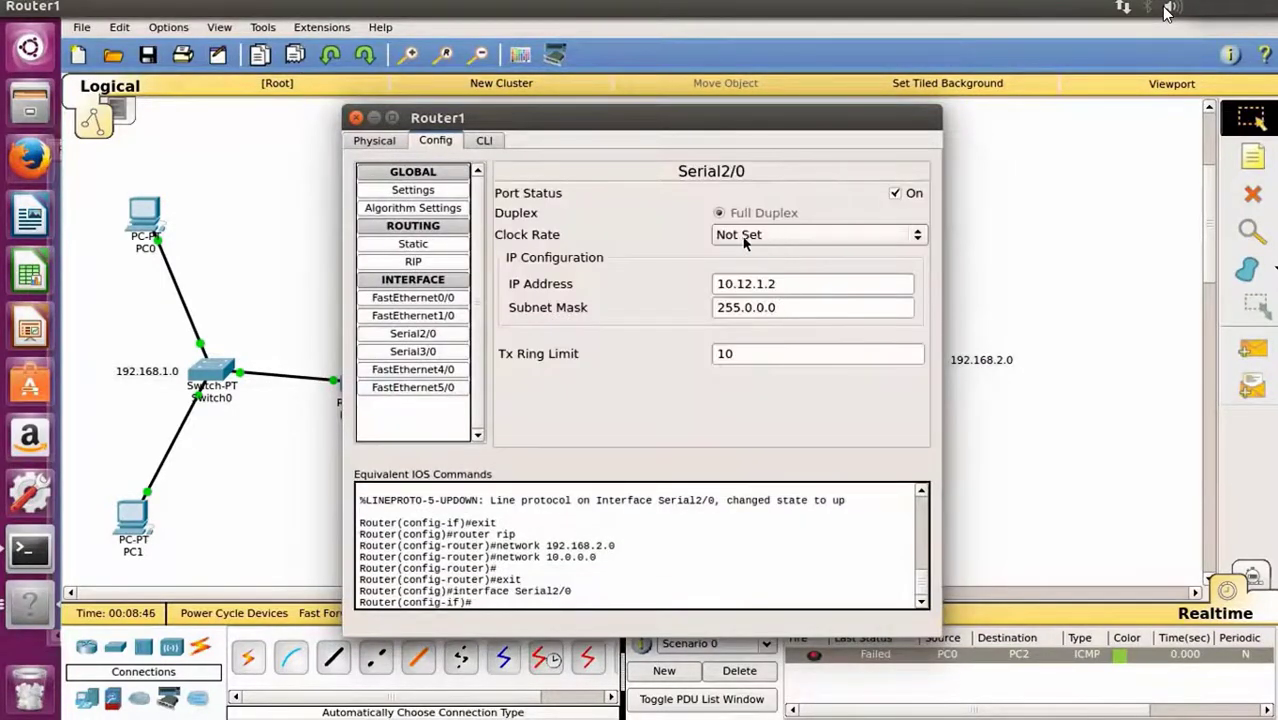
left_click(356, 118)
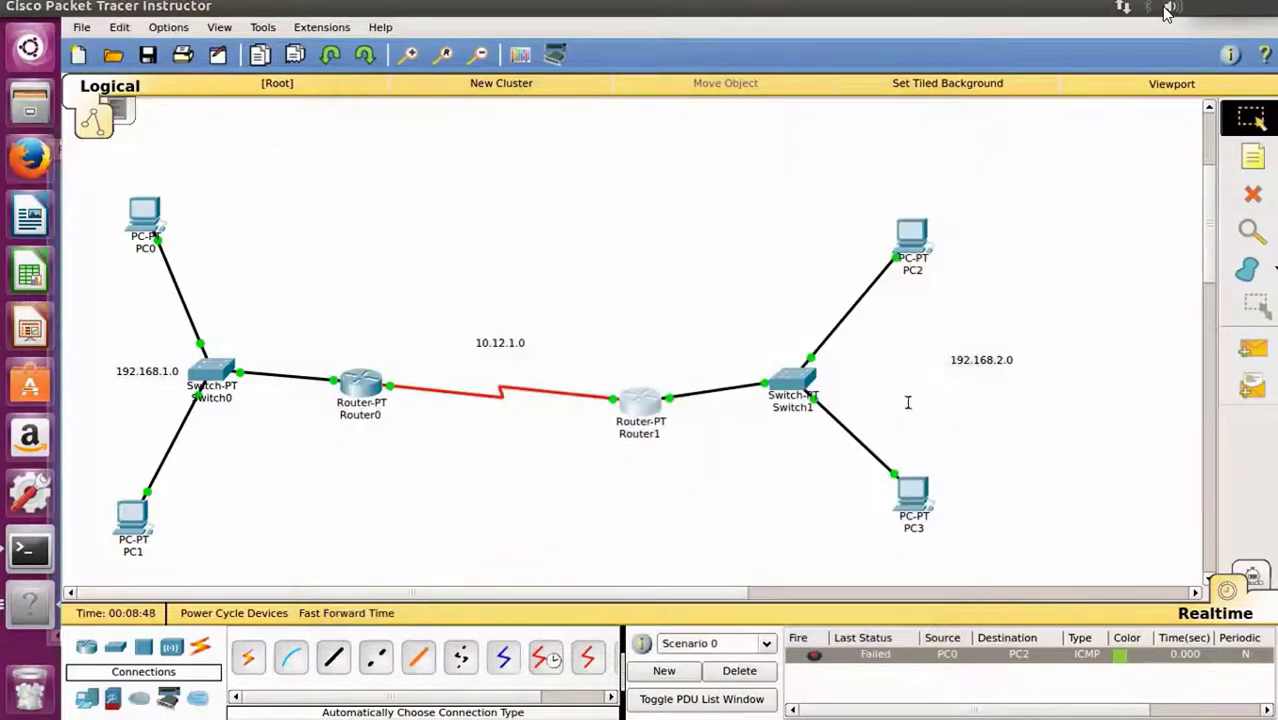
Send a simple PDU from Router1 to Router0 and delete the current scenario's PDUs
left_click(1252, 348)
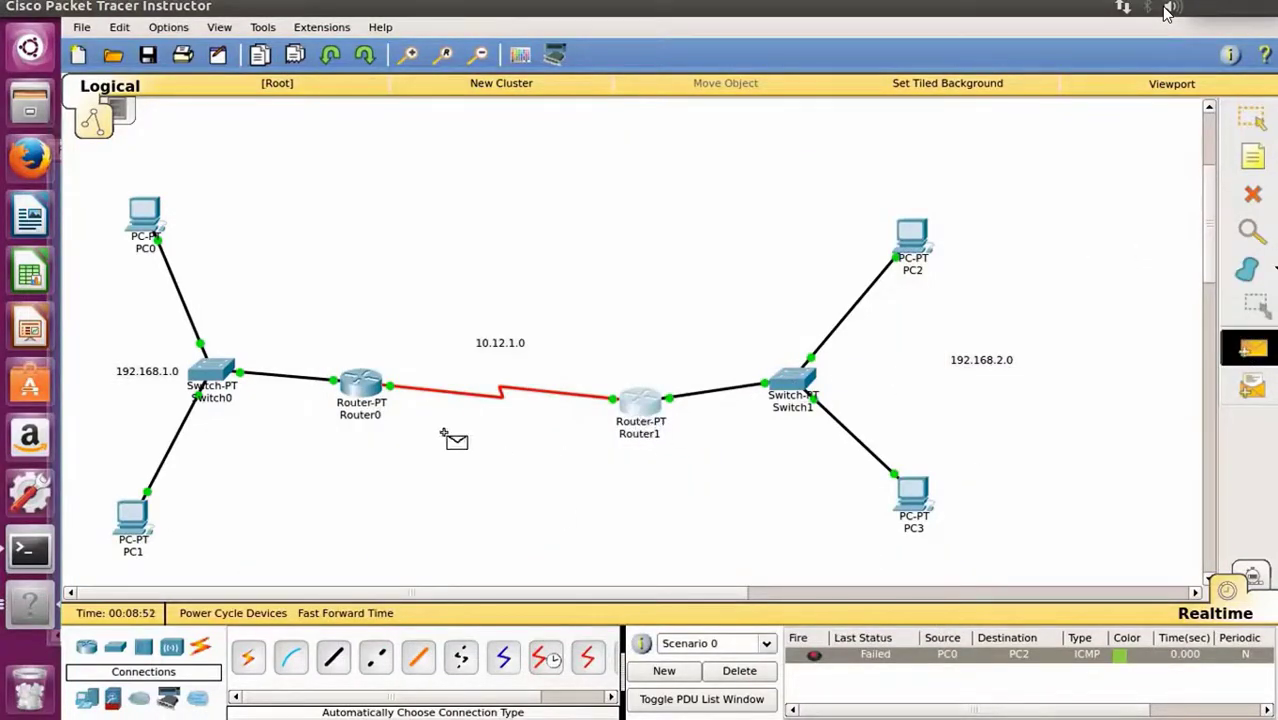
left_click(640, 403)
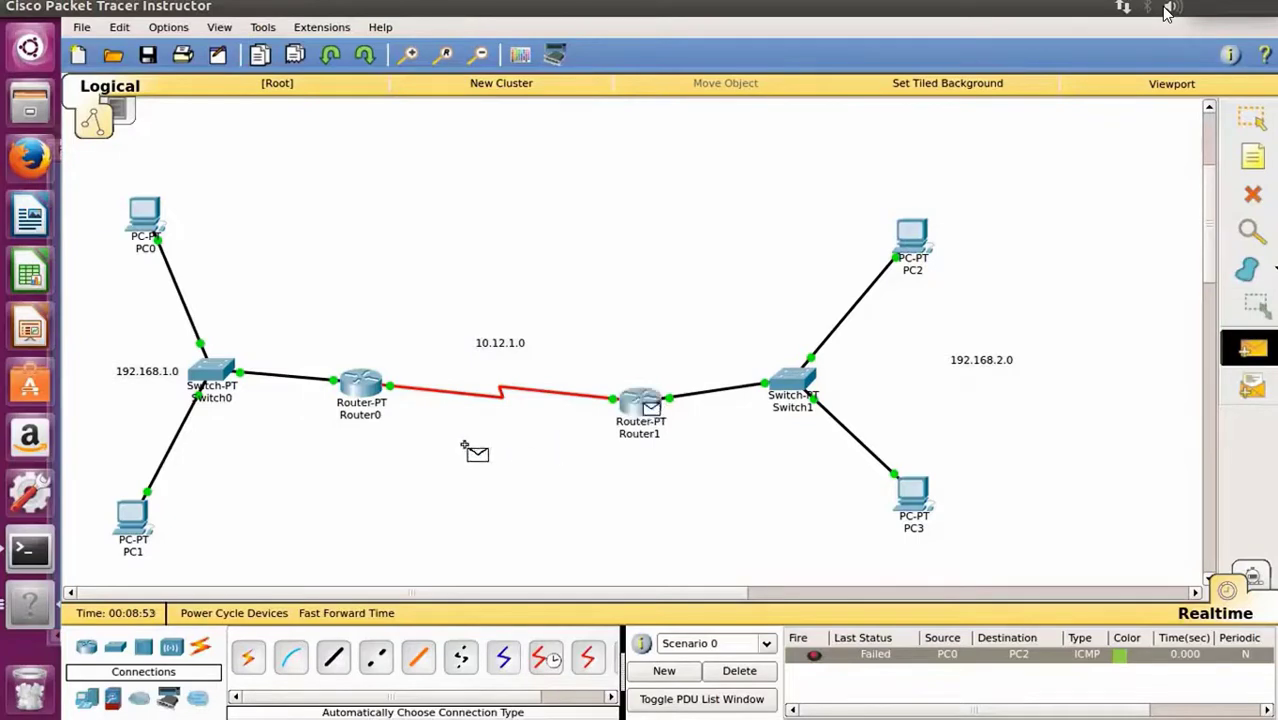
left_click(385, 405)
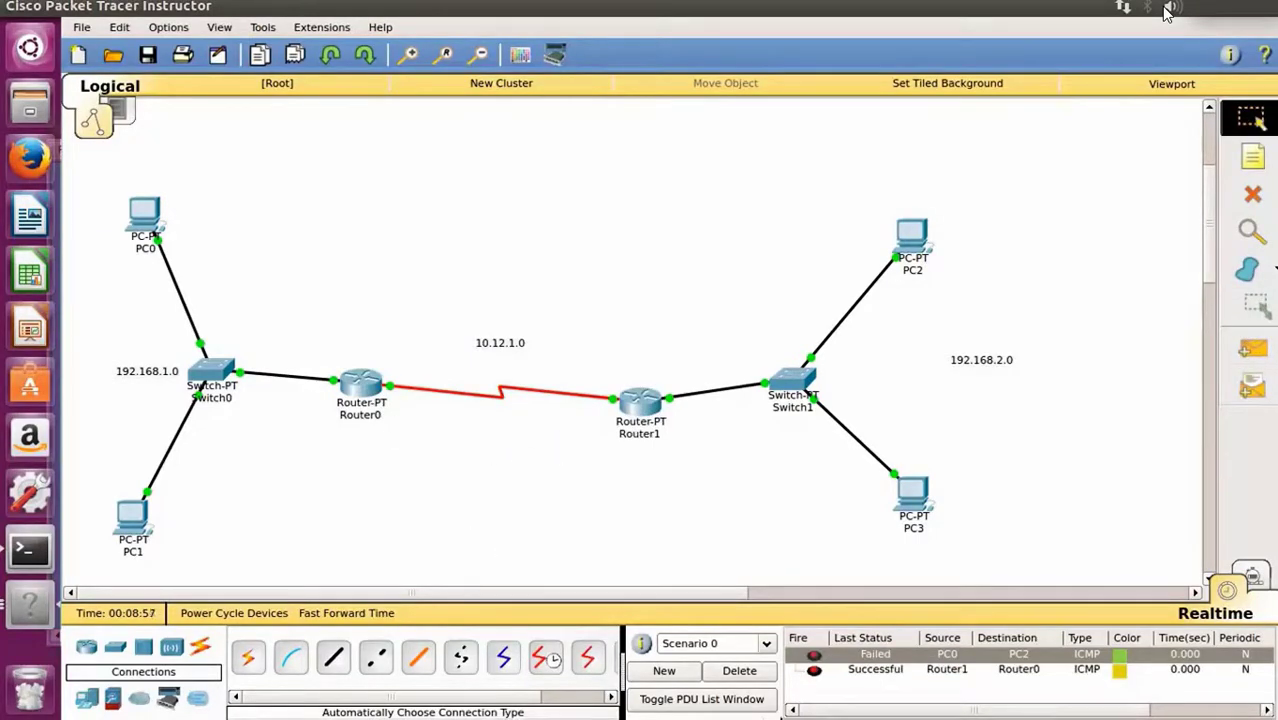
left_click(739, 670)
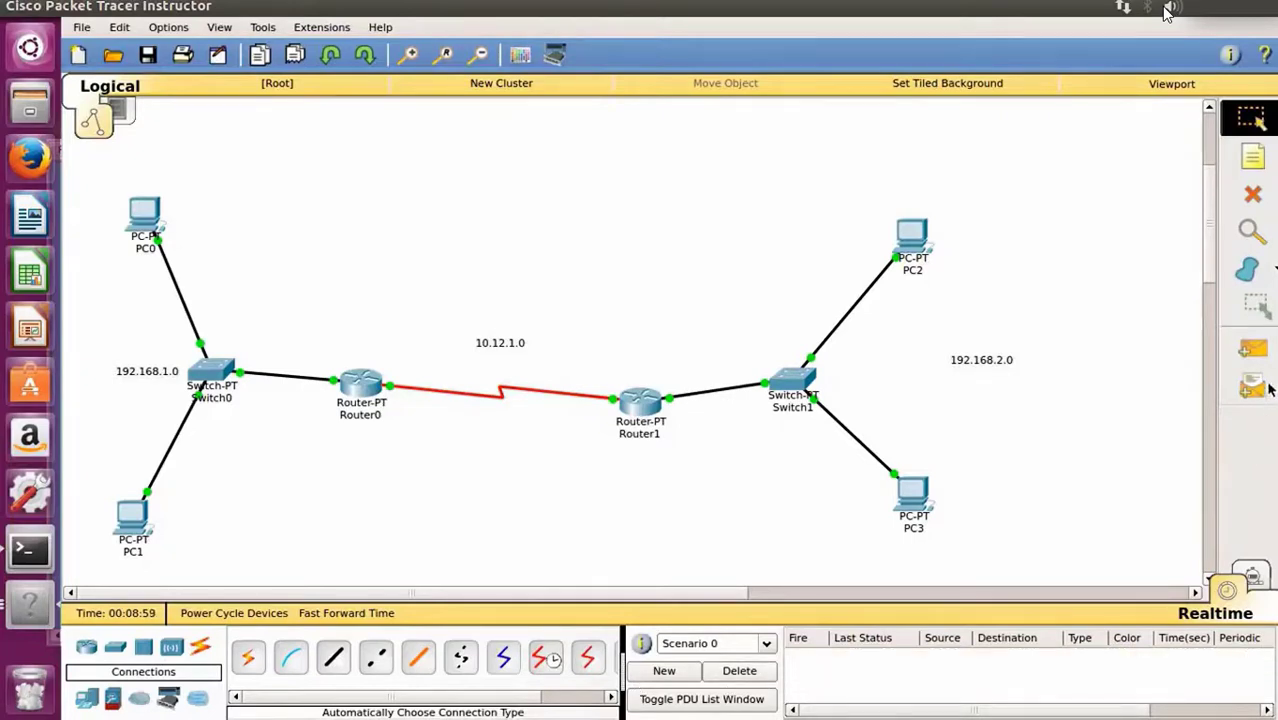
Test connectivity with simple PDUs from Router1 to Router0 and from PC2 to PC0
left_click(1253, 348)
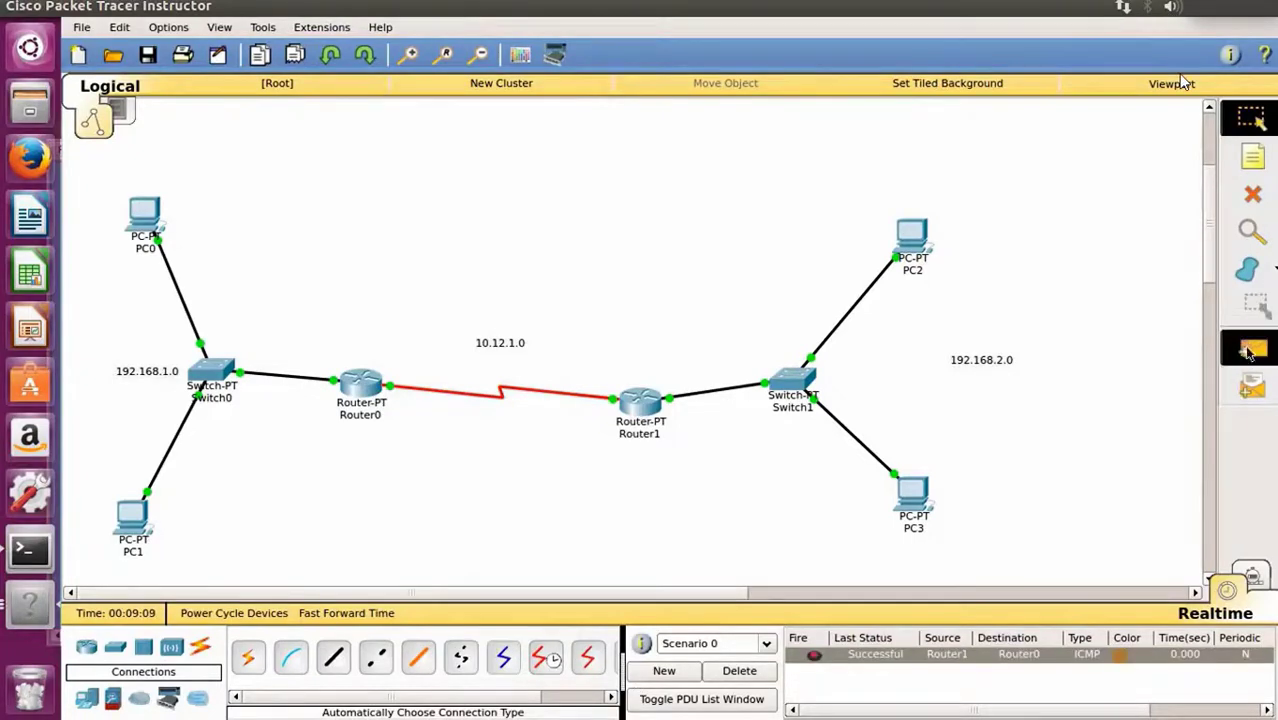
left_click(1253, 348)
left_click(905, 238)
left_click(145, 222)
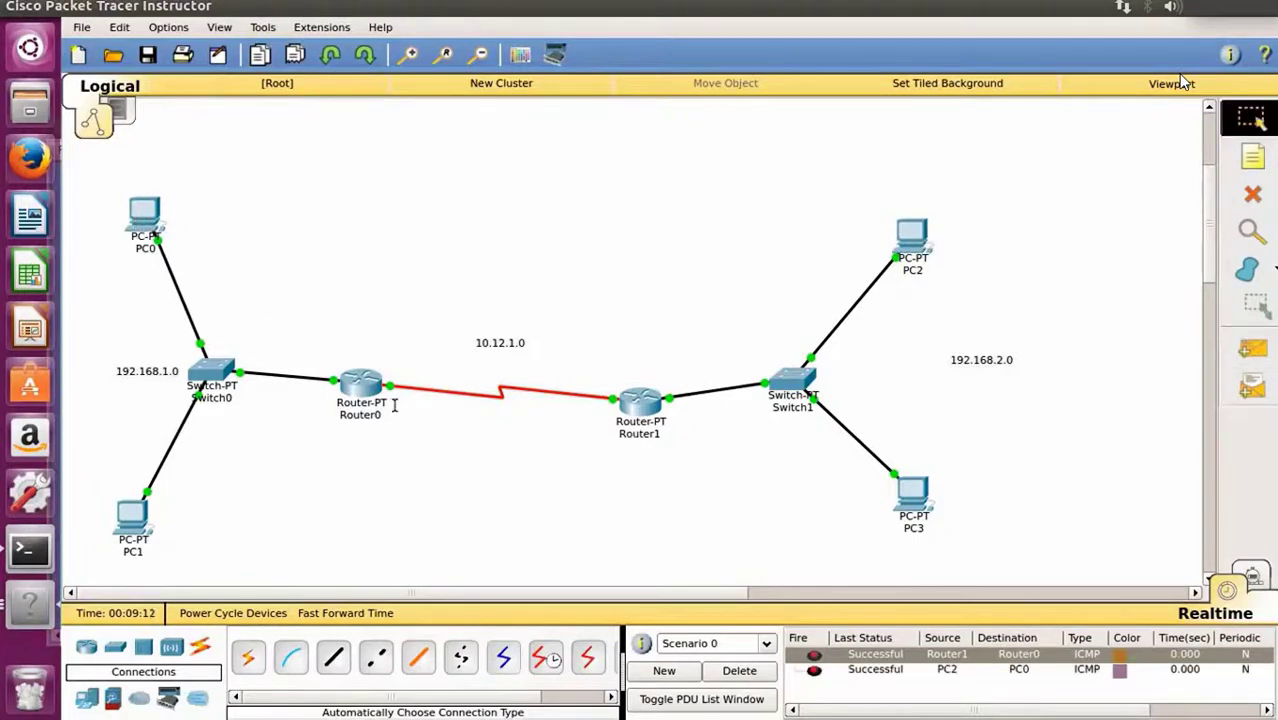